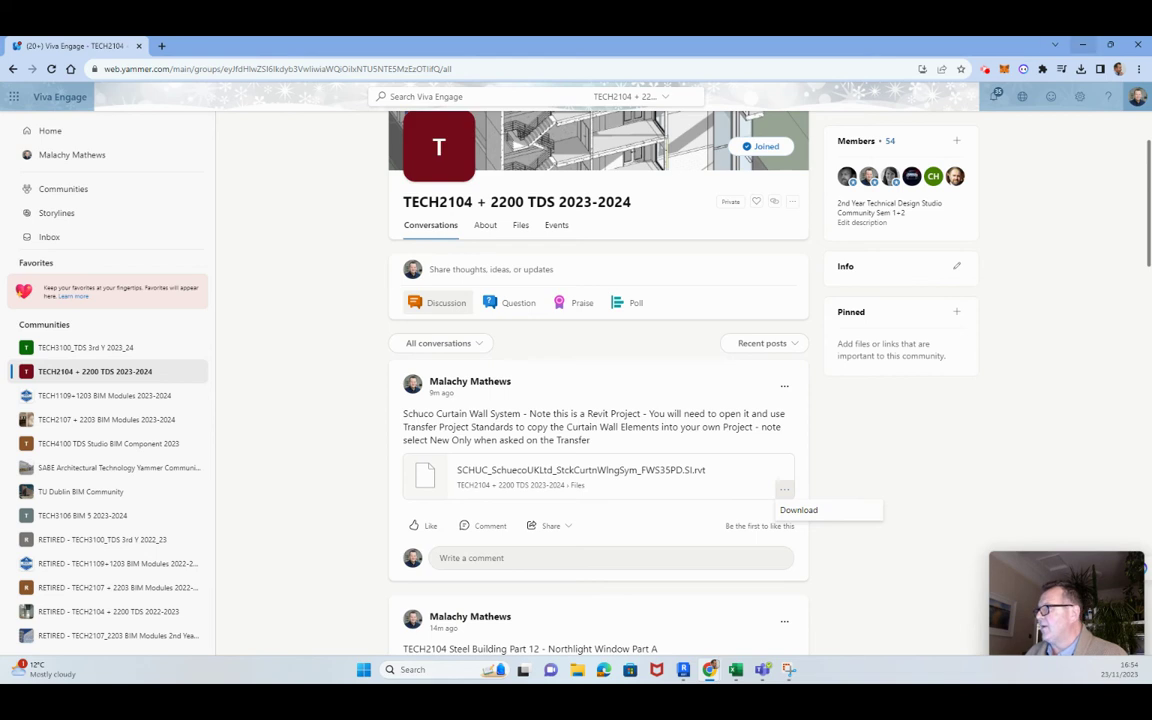
Switch to Revit and open the default 3D view of the SCHUC_SchuecoUKLtd_StckCurtnWlngSym_FWS35PD.SI project
{"action": "left_click", "coordinate": [1083, 45]}
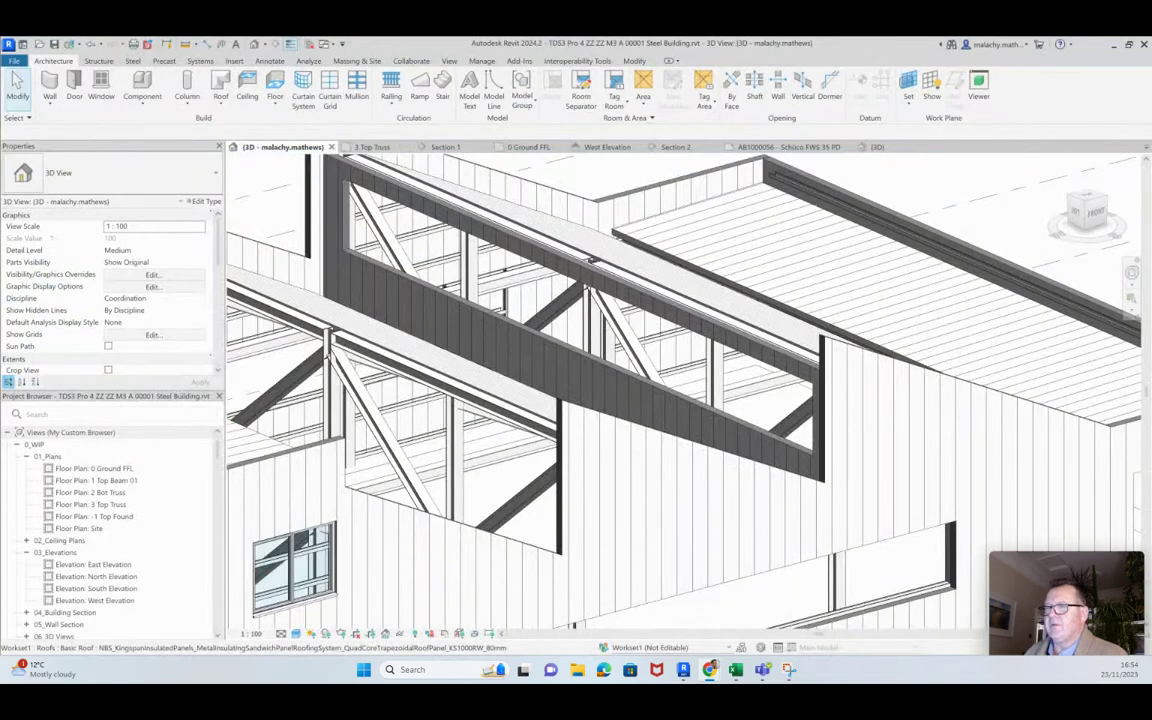
{"action": "left_click", "coordinate": [788, 147]}
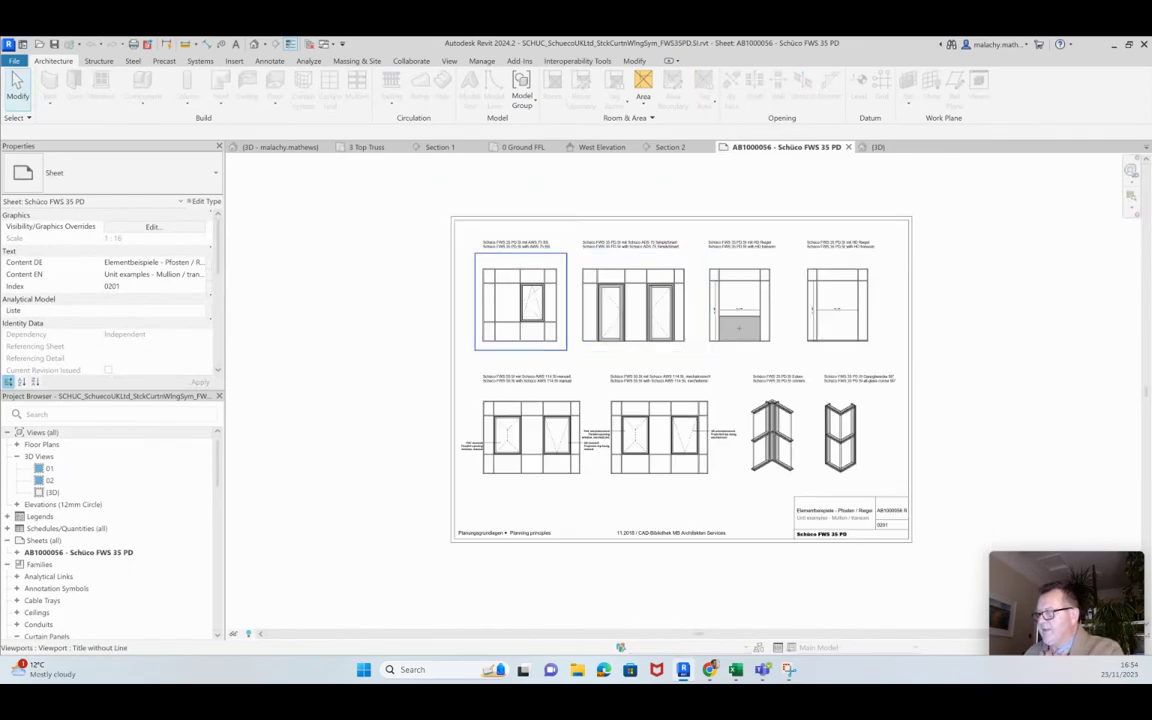
{"action": "key", "text": "ctrl+Tab"}
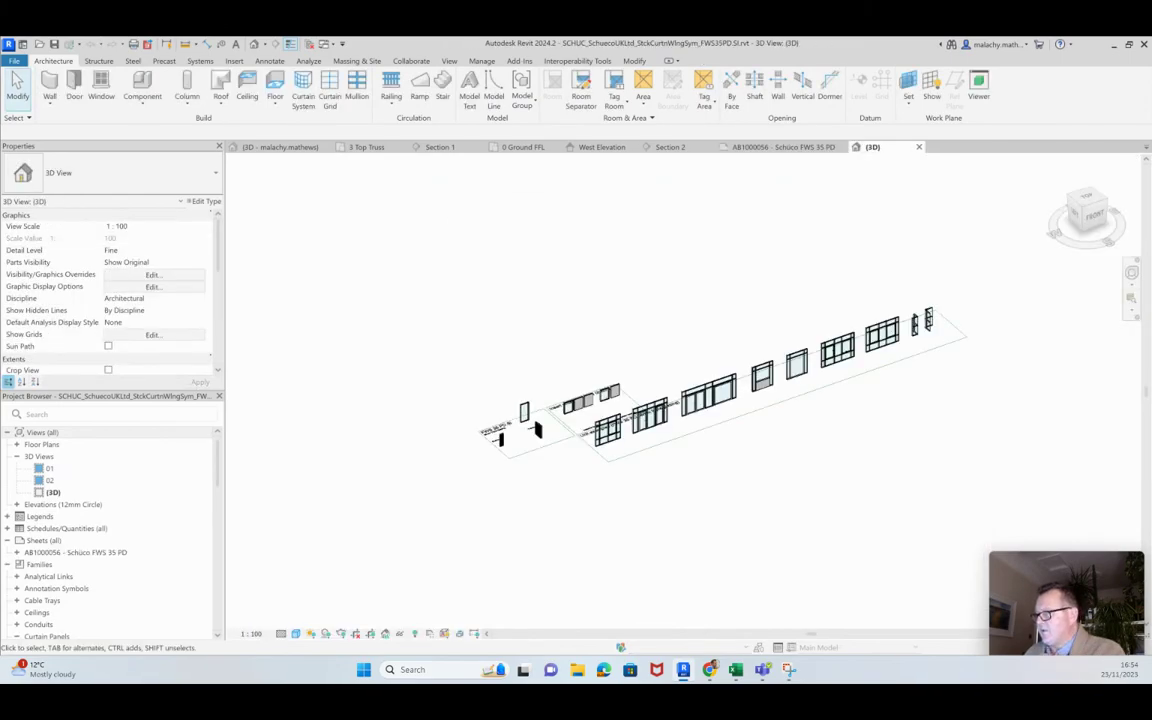
Examine the transom and mullion profile samples of the Schüco FWS 35 PD.SI system up close
{"action": "scroll", "coordinate": [720, 420], "scroll_direction": "up", "scroll_amount": 4}
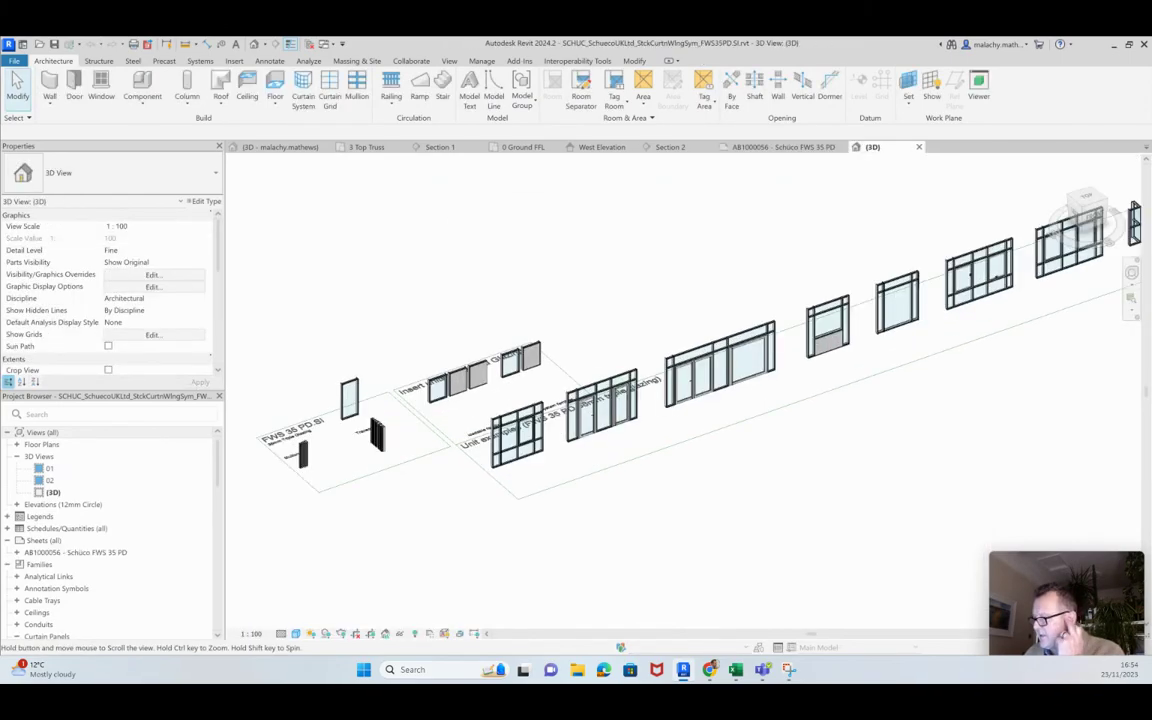
{"action": "scroll", "coordinate": [556, 493], "scroll_direction": "up", "scroll_amount": 1}
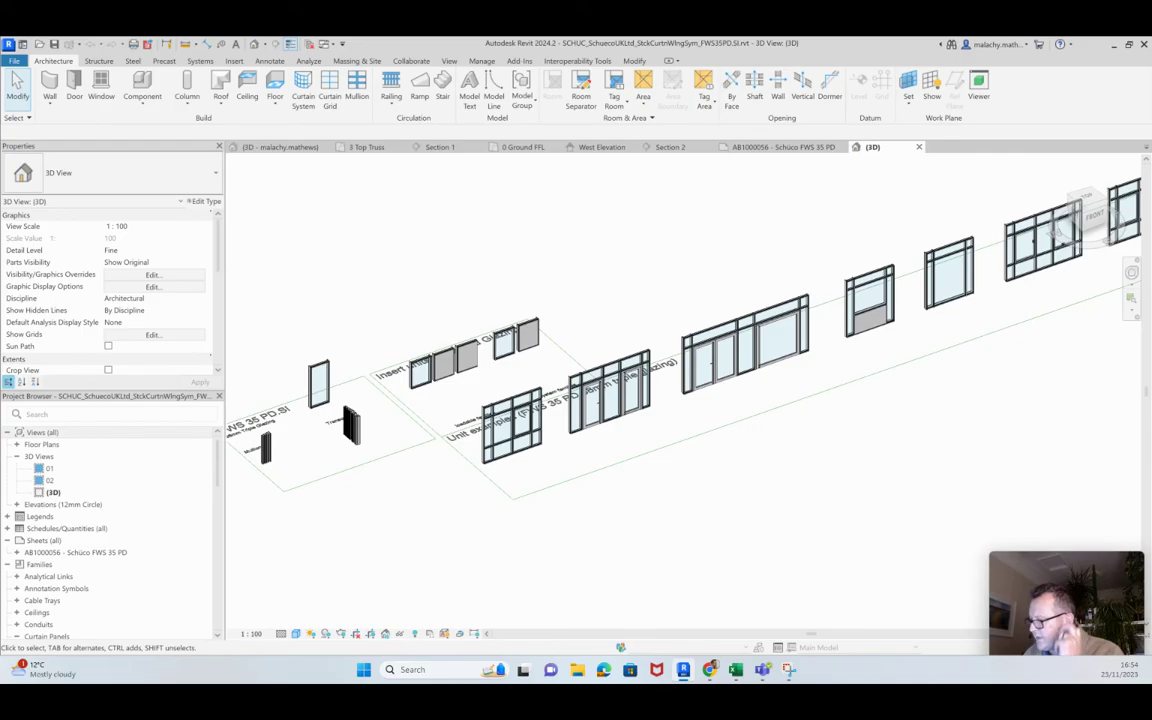
{"action": "scroll", "coordinate": [345, 416], "scroll_direction": "up", "scroll_amount": 8}
{"action": "scroll", "coordinate": [344, 418], "scroll_direction": "up", "scroll_amount": 2}
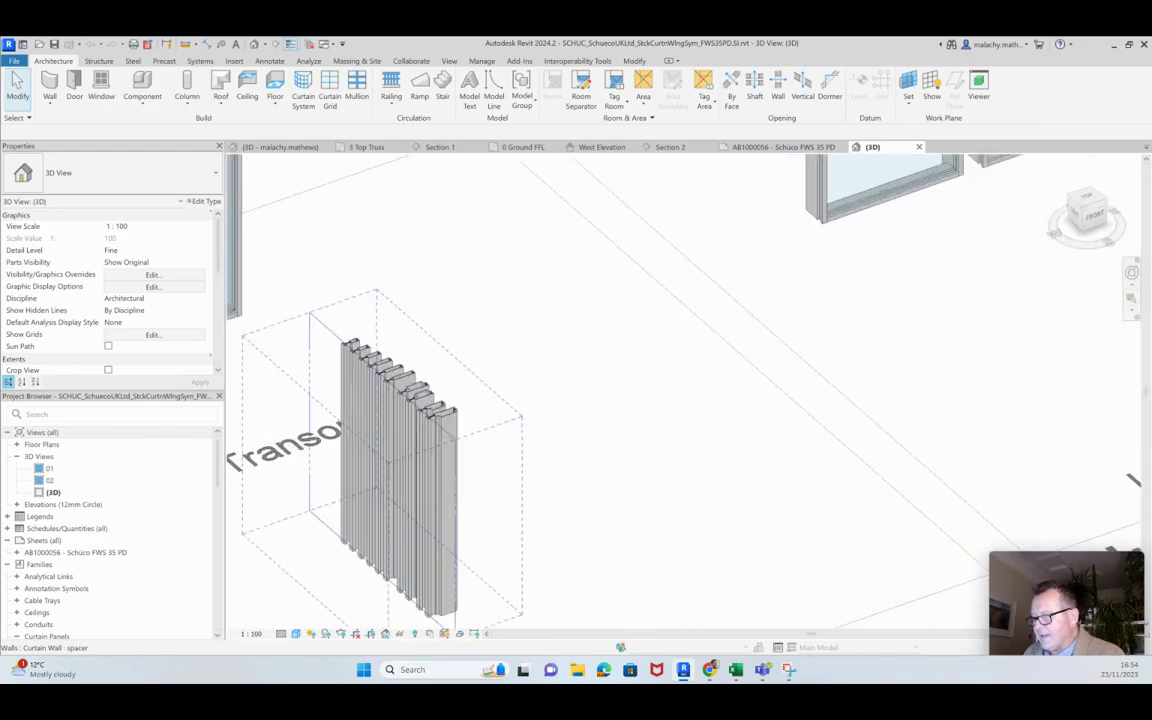
{"action": "scroll", "coordinate": [390, 410], "scroll_direction": "up", "scroll_amount": 7}
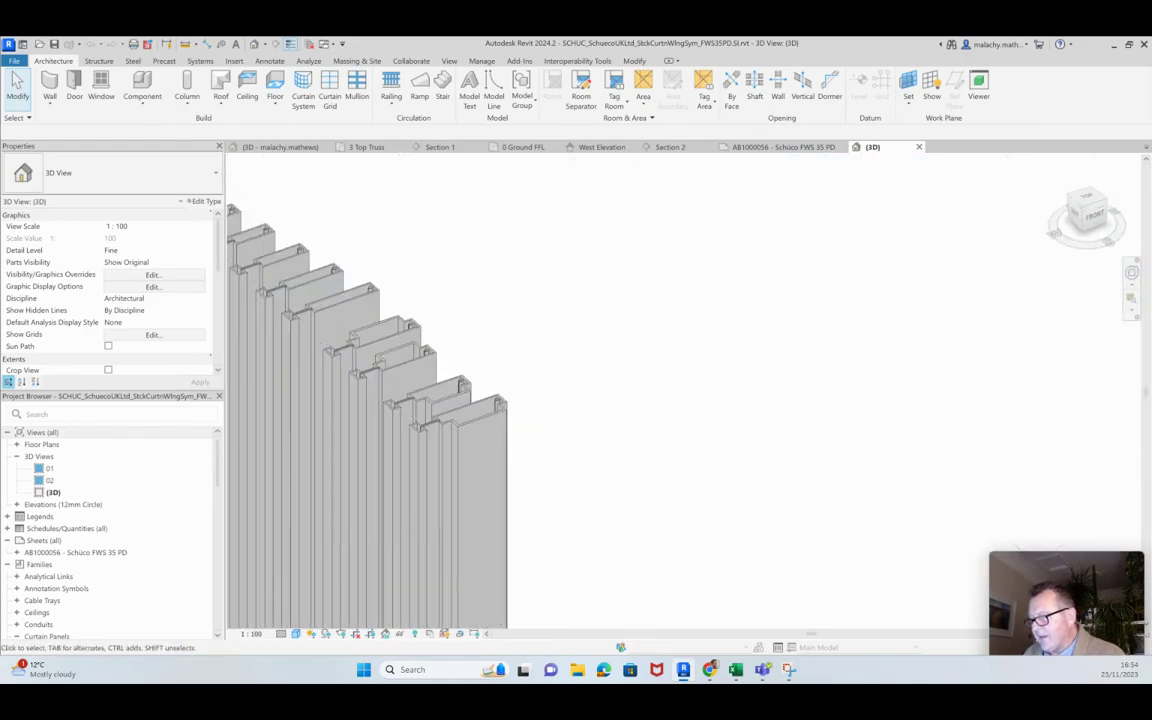
{"action": "scroll", "coordinate": [390, 410], "scroll_direction": "down", "scroll_amount": 4}
{"action": "scroll", "coordinate": [515, 421], "scroll_direction": "down", "scroll_amount": 5}
{"action": "middle_click_drag", "start_coordinate": [510, 425], "coordinate": [807, 304]}
{"action": "scroll", "coordinate": [345, 461], "scroll_direction": "up", "scroll_amount": 3}
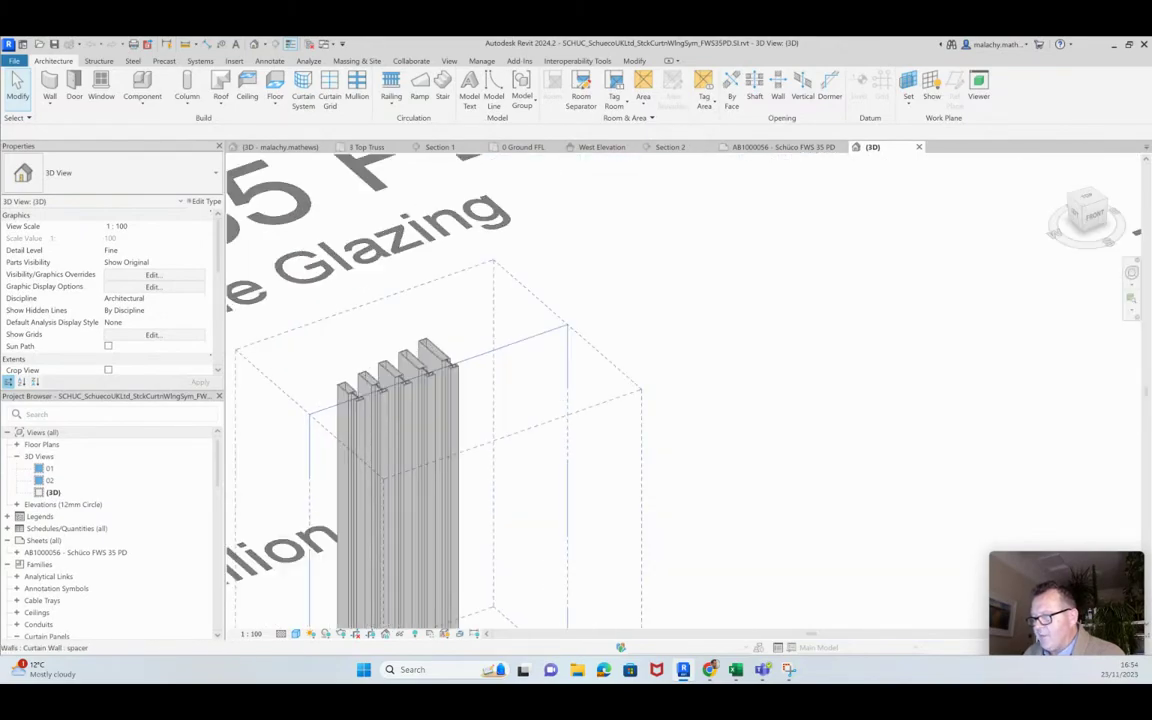
{"action": "scroll", "coordinate": [408, 419], "scroll_direction": "down", "scroll_amount": 6}
{"action": "middle_click_drag", "start_coordinate": [560, 400], "coordinate": [333, 468]}
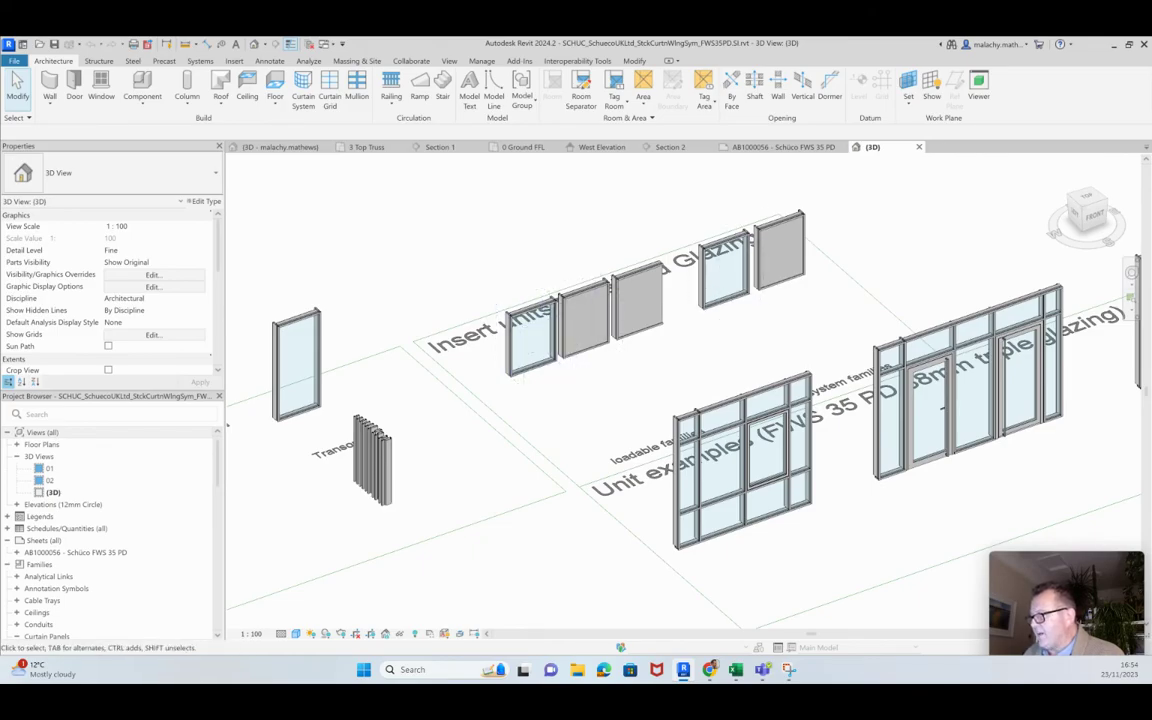
Examine the insert units and the row of sample curtain wall units in the Schüco project
{"action": "scroll", "coordinate": [663, 350], "scroll_direction": "down", "scroll_amount": 1}
{"action": "scroll", "coordinate": [845, 392], "scroll_direction": "up", "scroll_amount": 3}
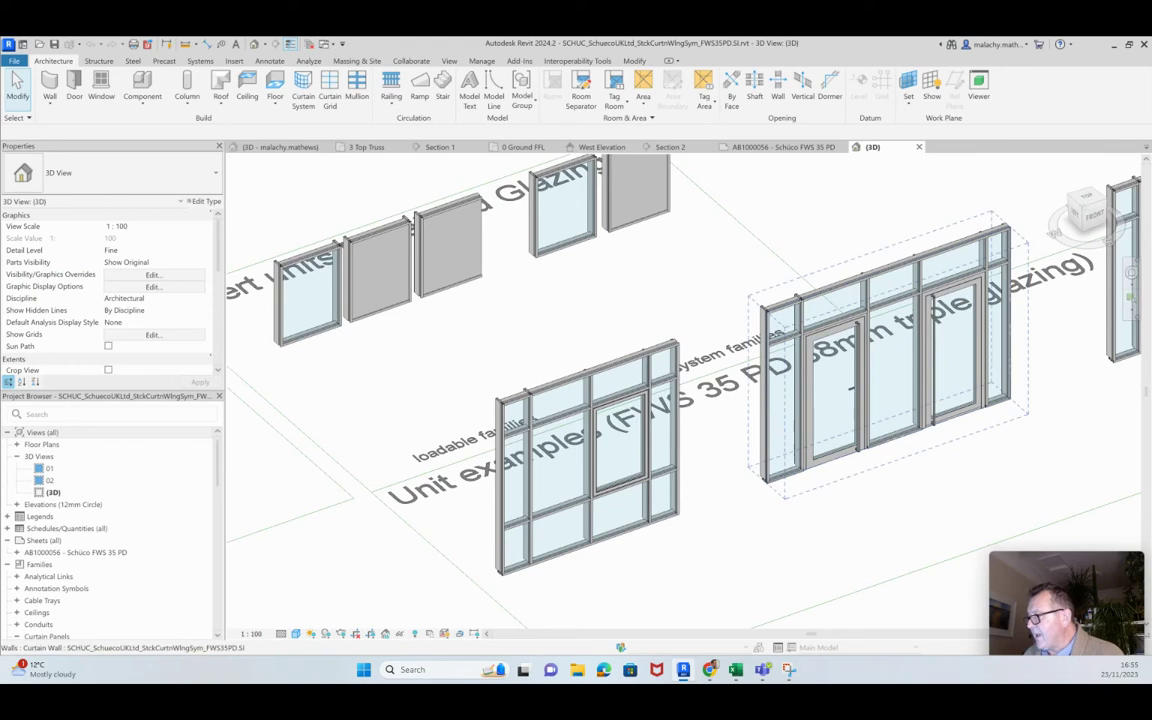
{"action": "scroll", "coordinate": [922, 415], "scroll_direction": "down", "scroll_amount": 2}
{"action": "middle_click_drag", "start_coordinate": [922, 415], "coordinate": [620, 414]}
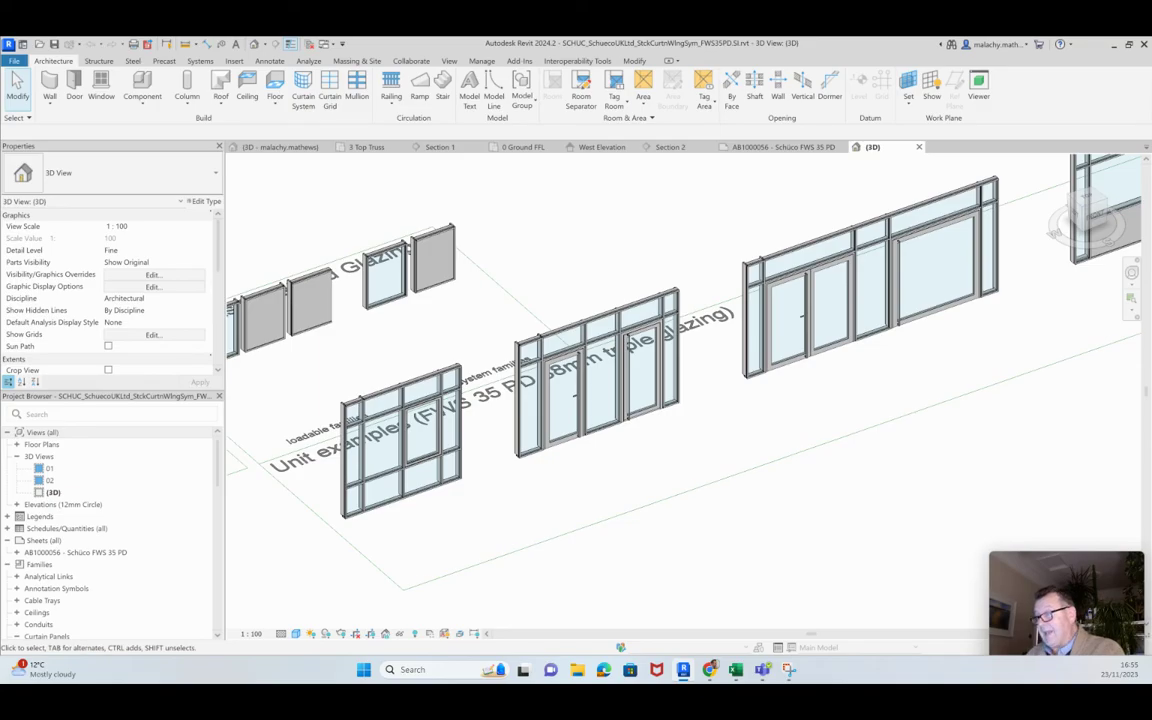
{"action": "scroll", "coordinate": [640, 485], "scroll_direction": "down", "scroll_amount": 3}
{"action": "scroll", "coordinate": [680, 490], "scroll_direction": "down", "scroll_amount": 1}
{"action": "scroll", "coordinate": [680, 420], "scroll_direction": "down", "scroll_amount": 2}
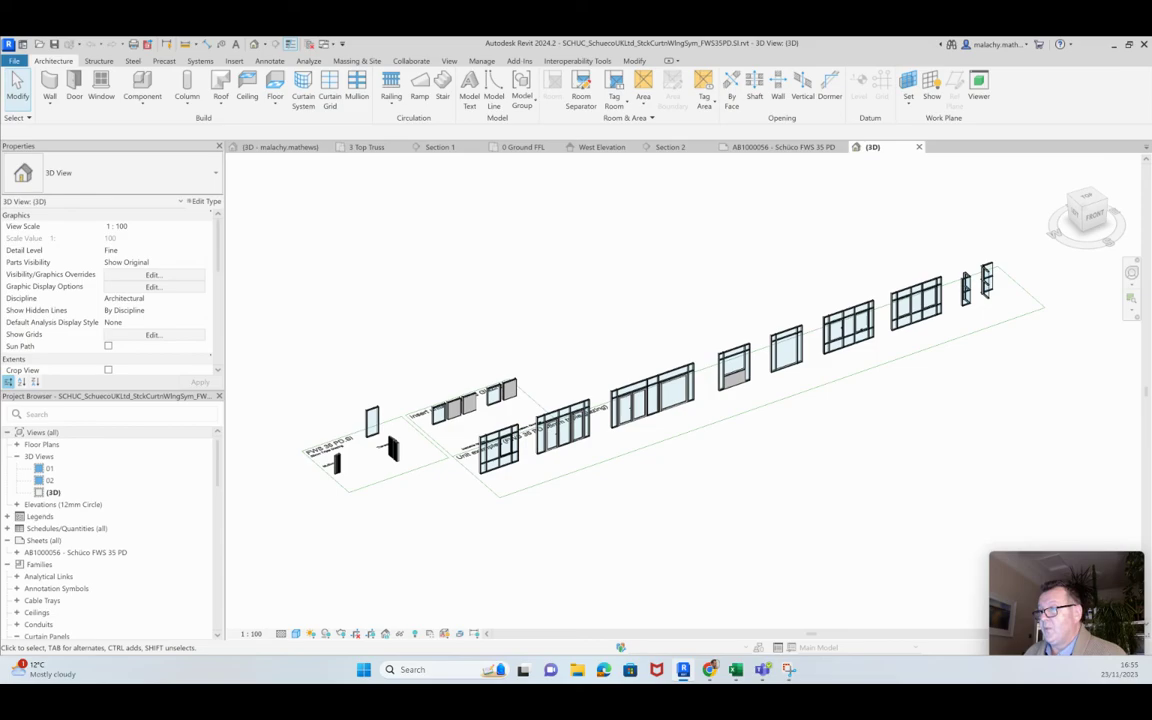
Transfer only the new Wall Types and Wall Sweep Types from the Schüco project into the Steel Building project's standards
{"action": "left_click", "coordinate": [278, 147]}
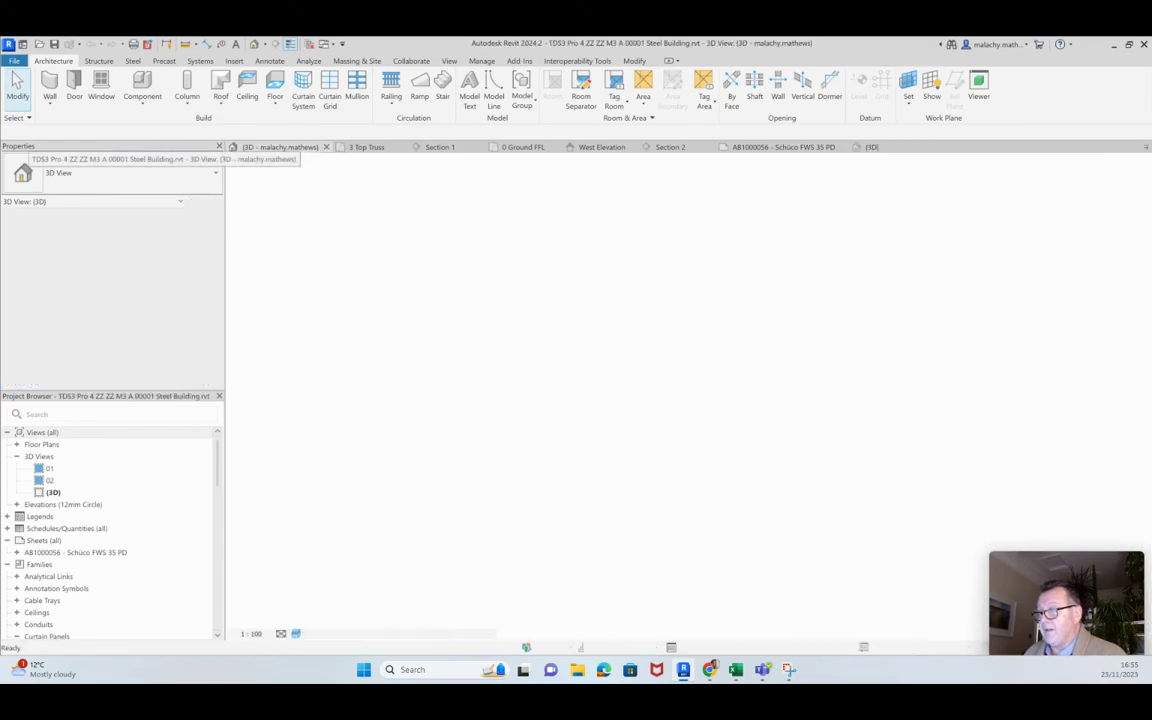
{"action": "scroll", "coordinate": [504, 284], "scroll_direction": "down", "scroll_amount": 1}
{"action": "middle_click_drag", "start_coordinate": [504, 284], "coordinate": [541, 376]}
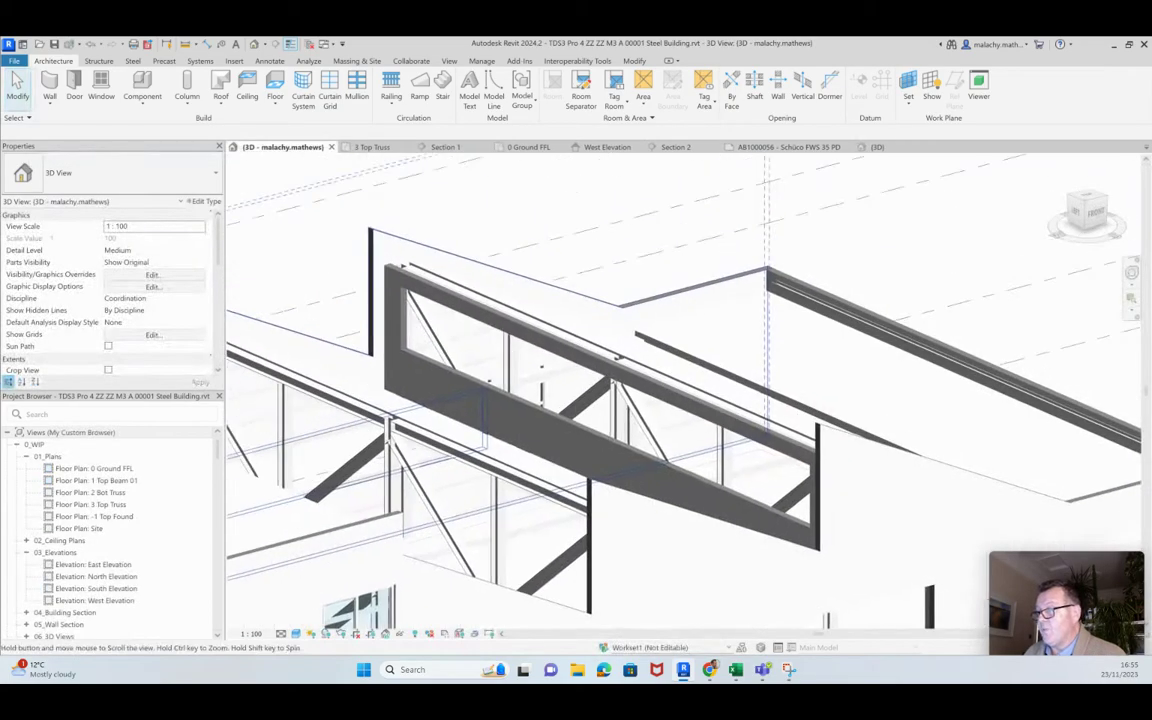
{"action": "left_click", "coordinate": [482, 61]}
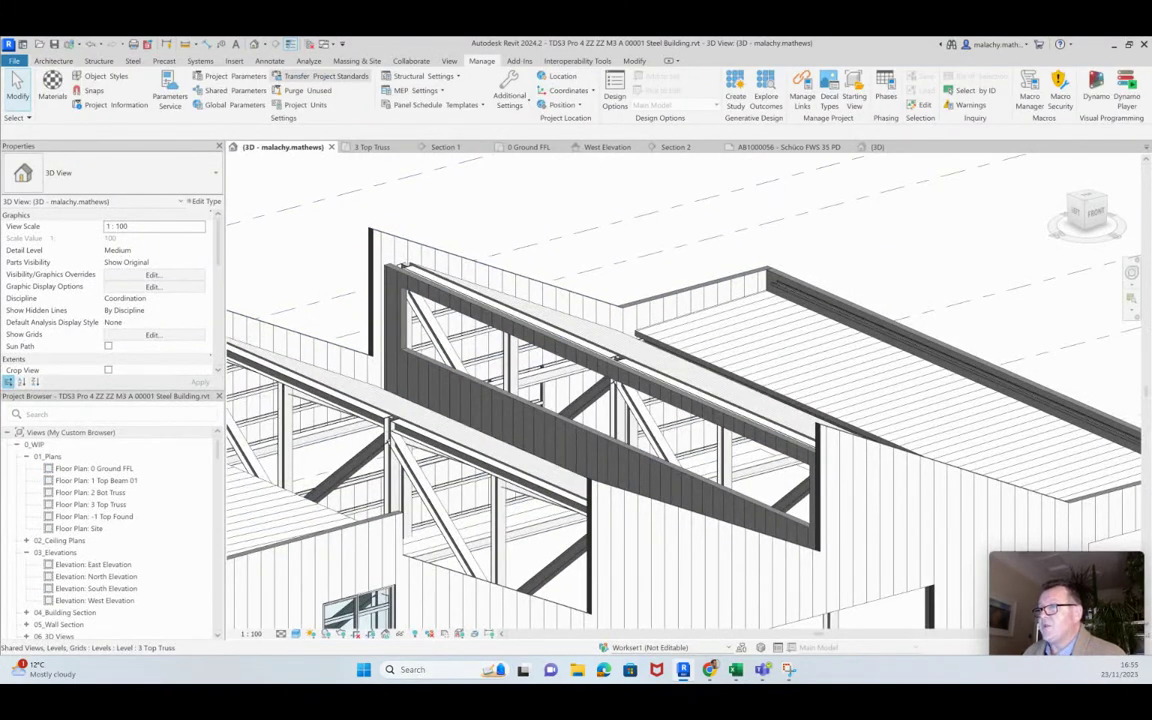
{"action": "left_click", "coordinate": [322, 76]}
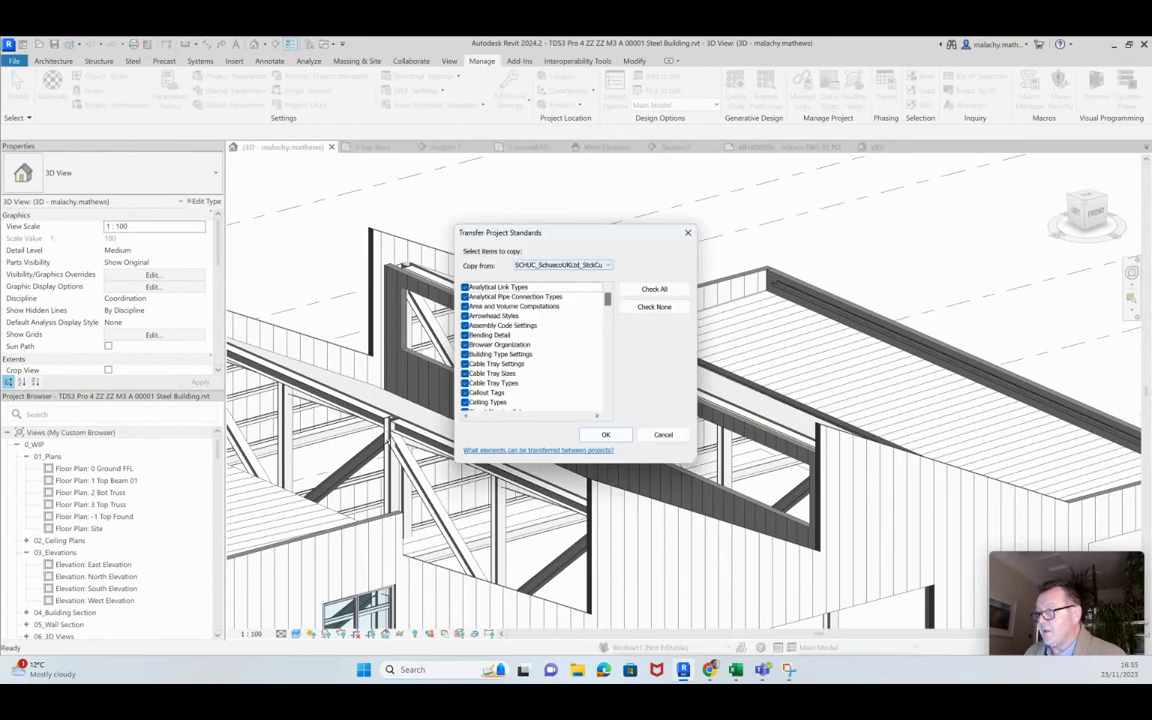
{"action": "left_click", "coordinate": [654, 307]}
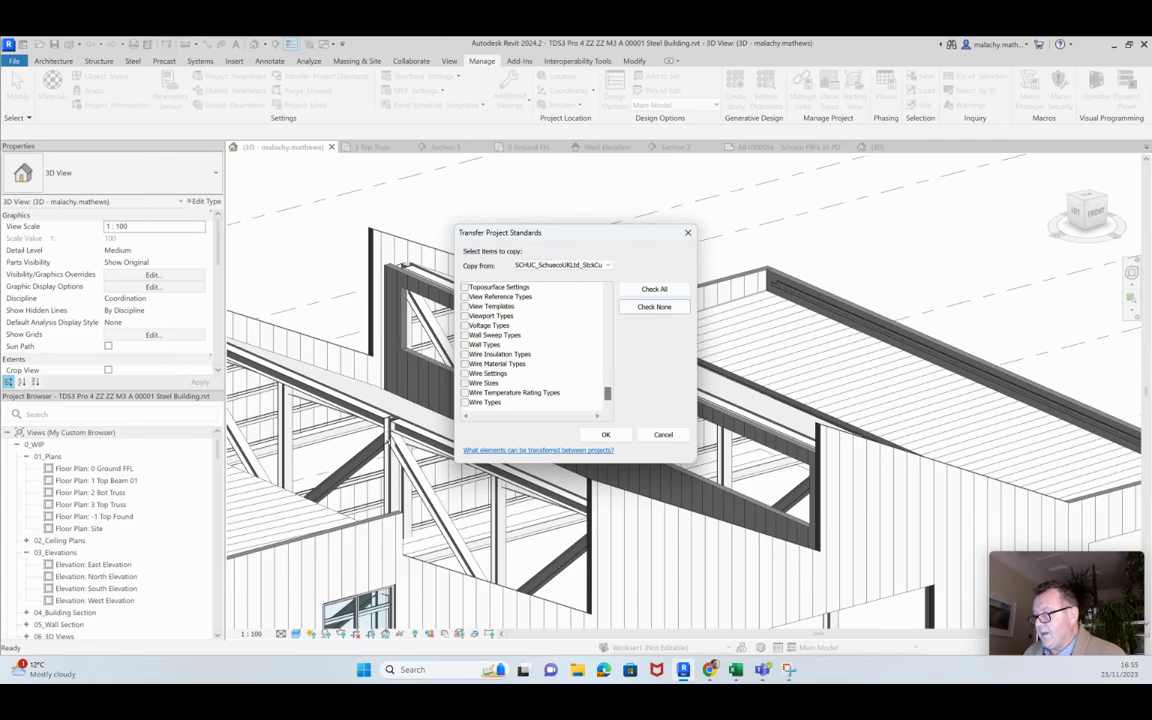
{"action": "left_click", "coordinate": [465, 345]}
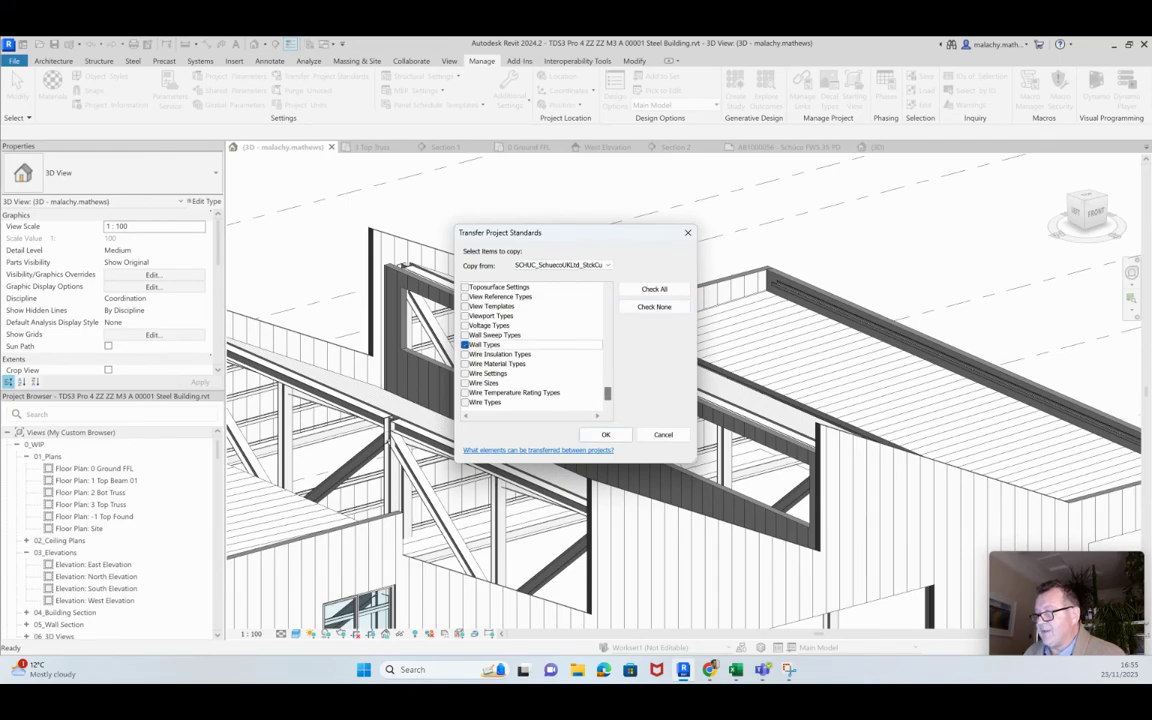
{"action": "left_click", "coordinate": [465, 335]}
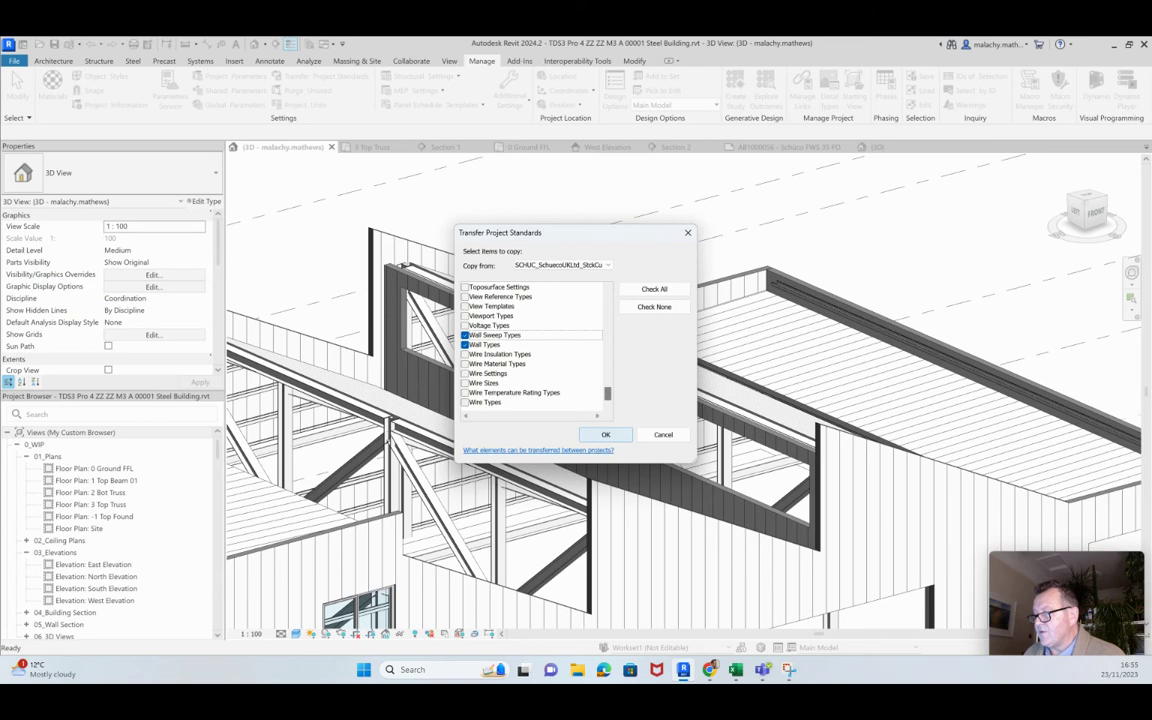
{"action": "left_click", "coordinate": [605, 434]}
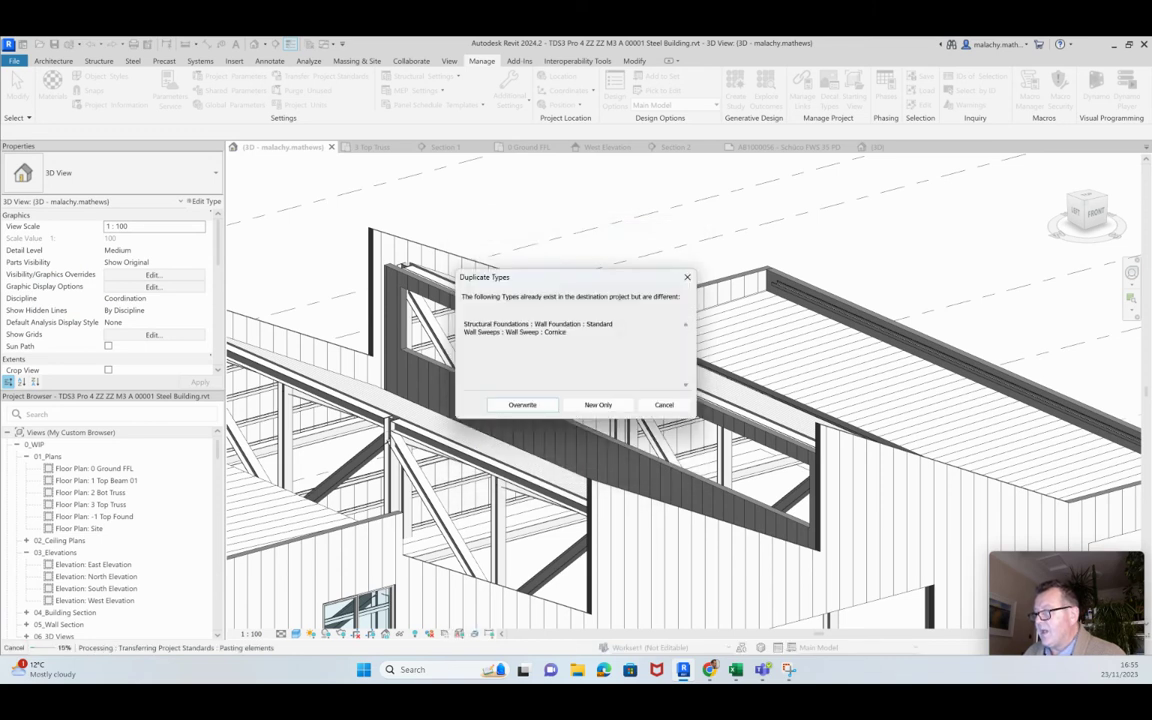
{"action": "left_click", "coordinate": [596, 405]}
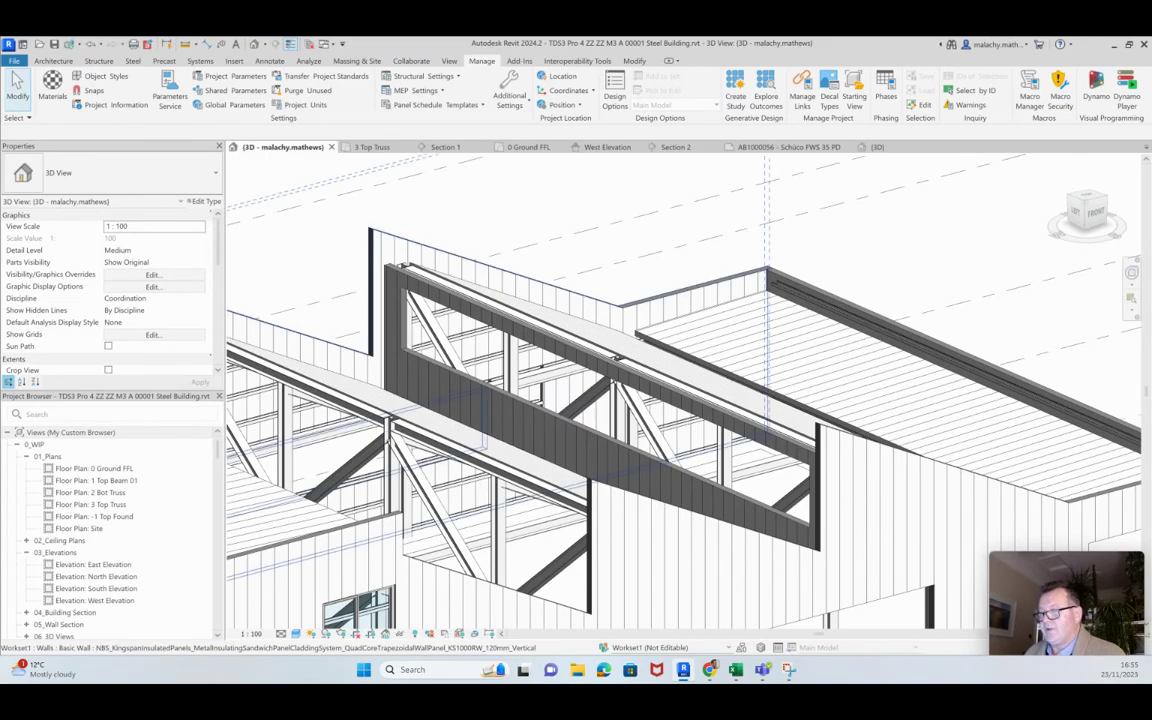
Look through the Steel Building project's wall types for the transferred Schüco curtain wall type
{"action": "left_click", "coordinate": [53, 60]}
{"action": "left_click", "coordinate": [49, 102]}
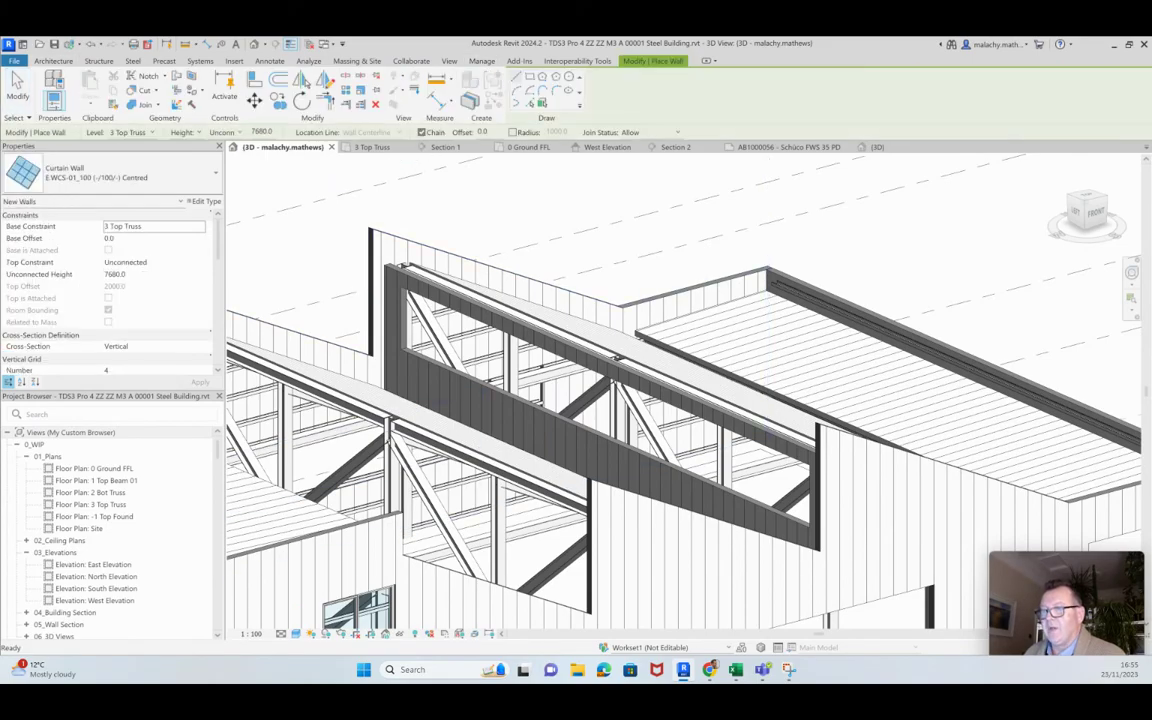
{"action": "left_click", "coordinate": [110, 174]}
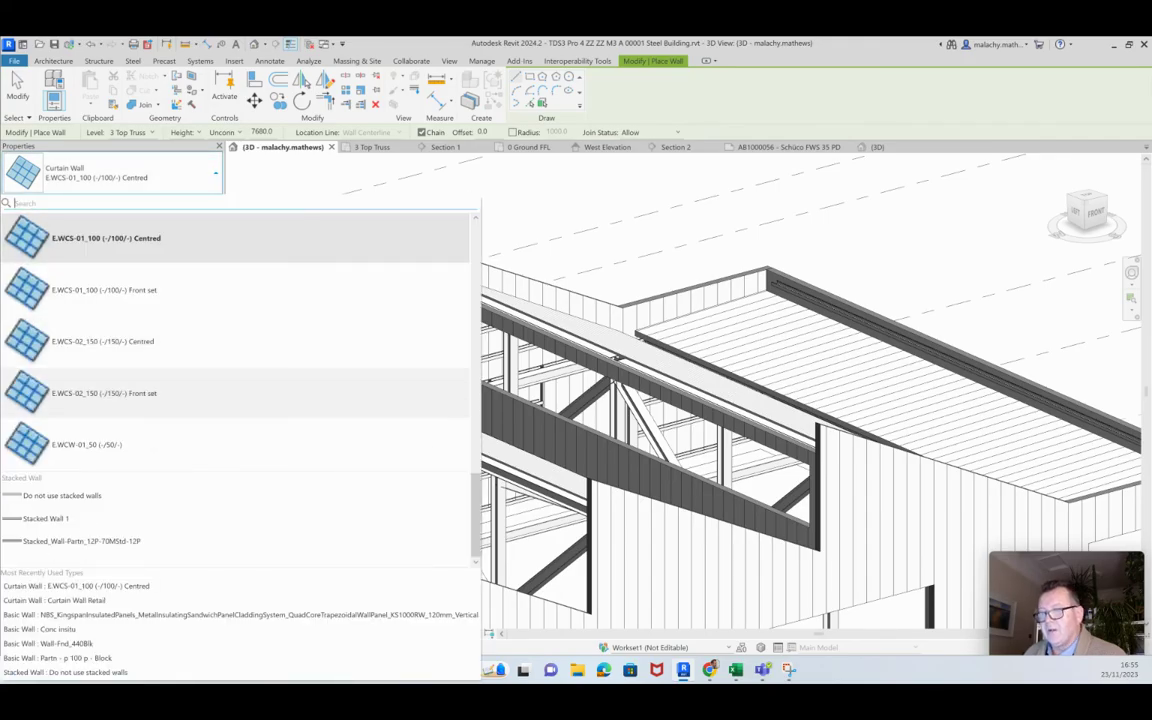
{"action": "scroll", "coordinate": [236, 408], "scroll_direction": "up", "scroll_amount": 4}
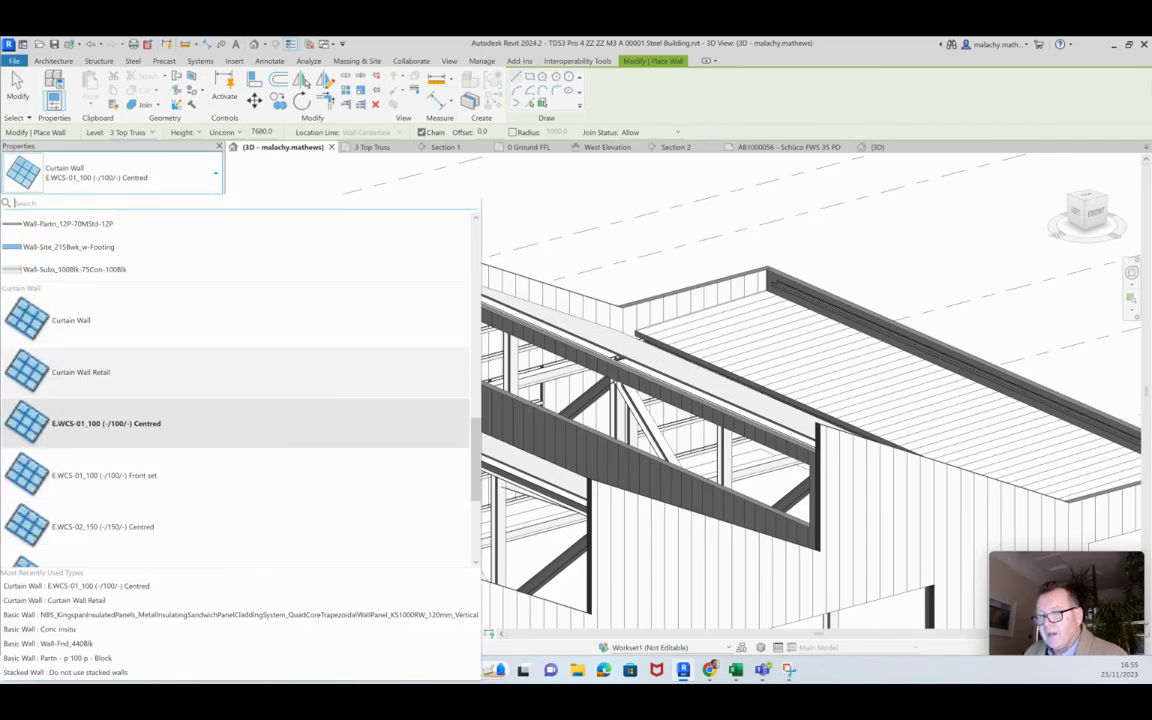
{"action": "scroll", "coordinate": [236, 385], "scroll_direction": "down", "scroll_amount": 3}
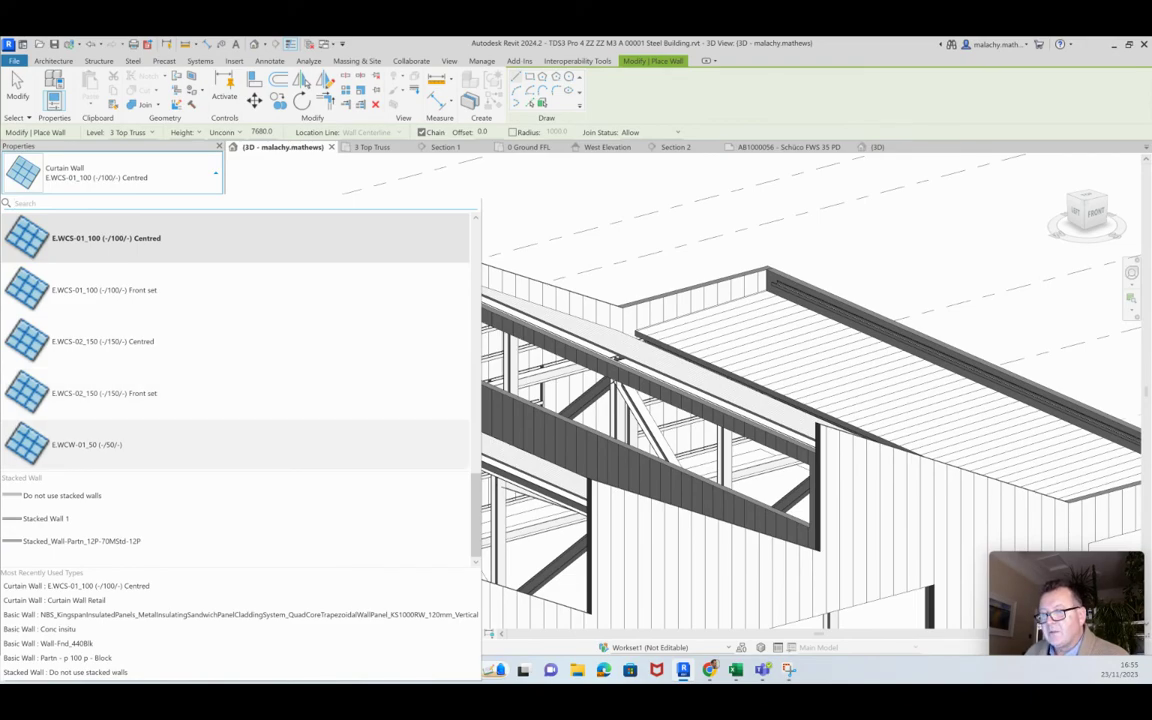
{"action": "scroll", "coordinate": [236, 385], "scroll_direction": "up", "scroll_amount": 2}
{"action": "scroll", "coordinate": [236, 385], "scroll_direction": "up", "scroll_amount": 1}
{"action": "scroll", "coordinate": [236, 457], "scroll_direction": "up", "scroll_amount": 3}
{"action": "scroll", "coordinate": [236, 457], "scroll_direction": "down", "scroll_amount": 3}
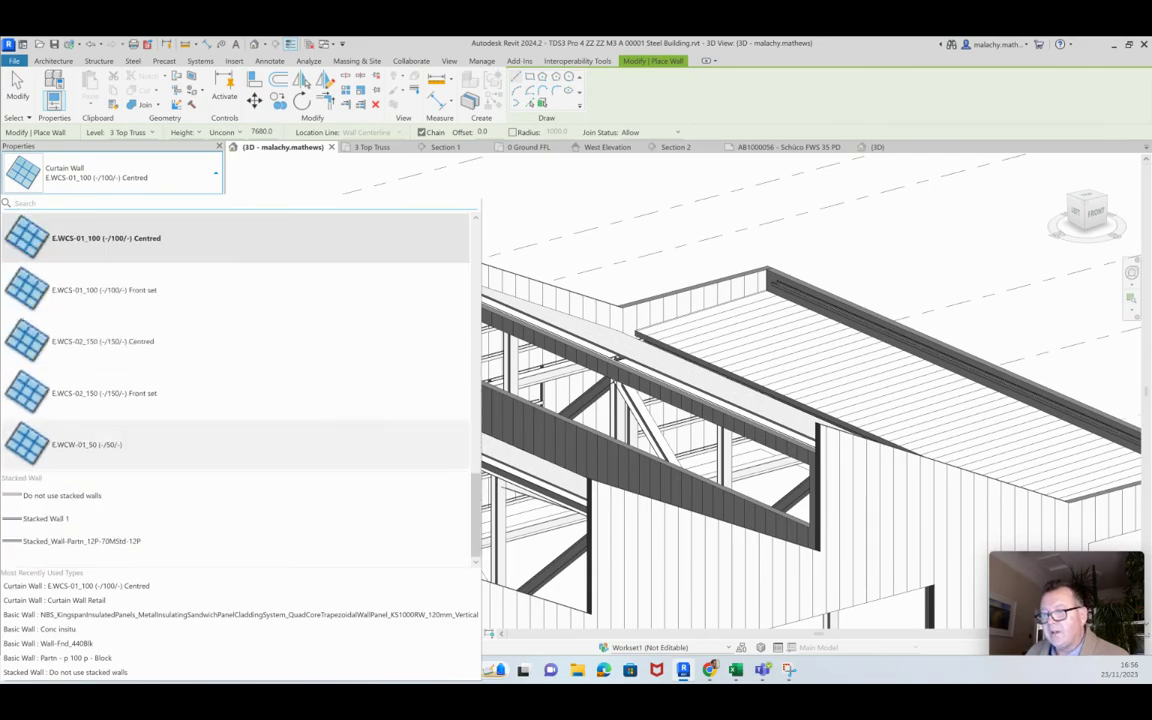
{"action": "scroll", "coordinate": [236, 390], "scroll_direction": "up", "scroll_amount": 6}
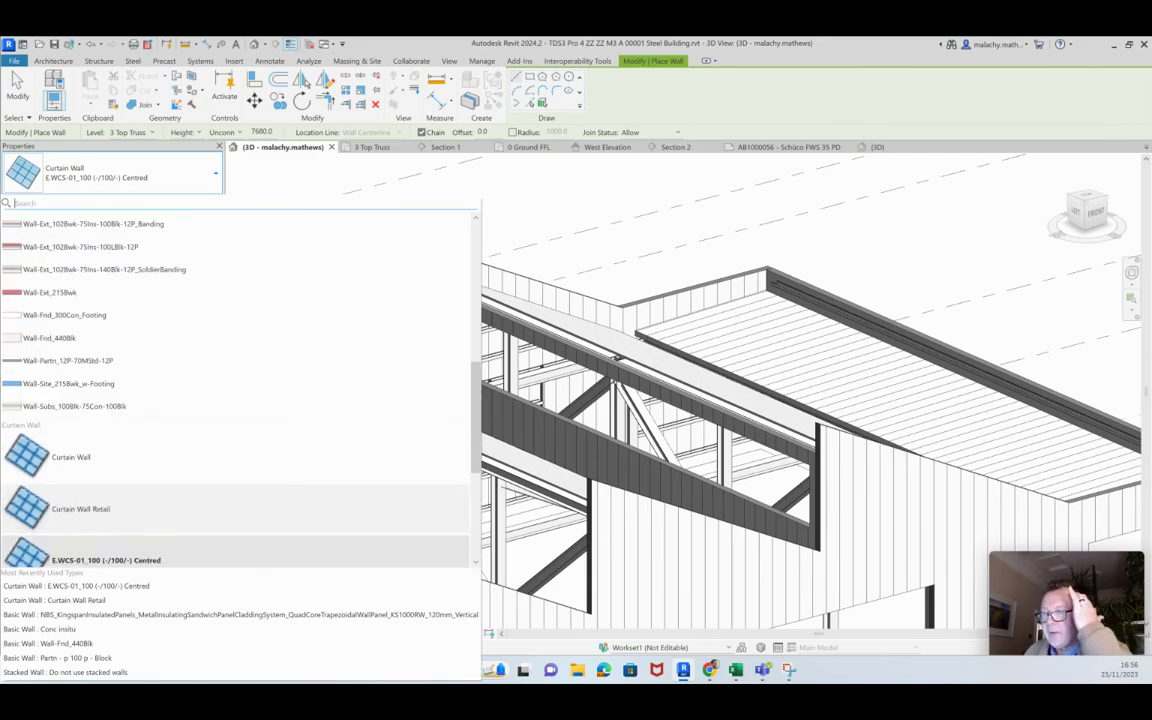
{"action": "scroll", "coordinate": [236, 390], "scroll_direction": "down", "scroll_amount": 4}
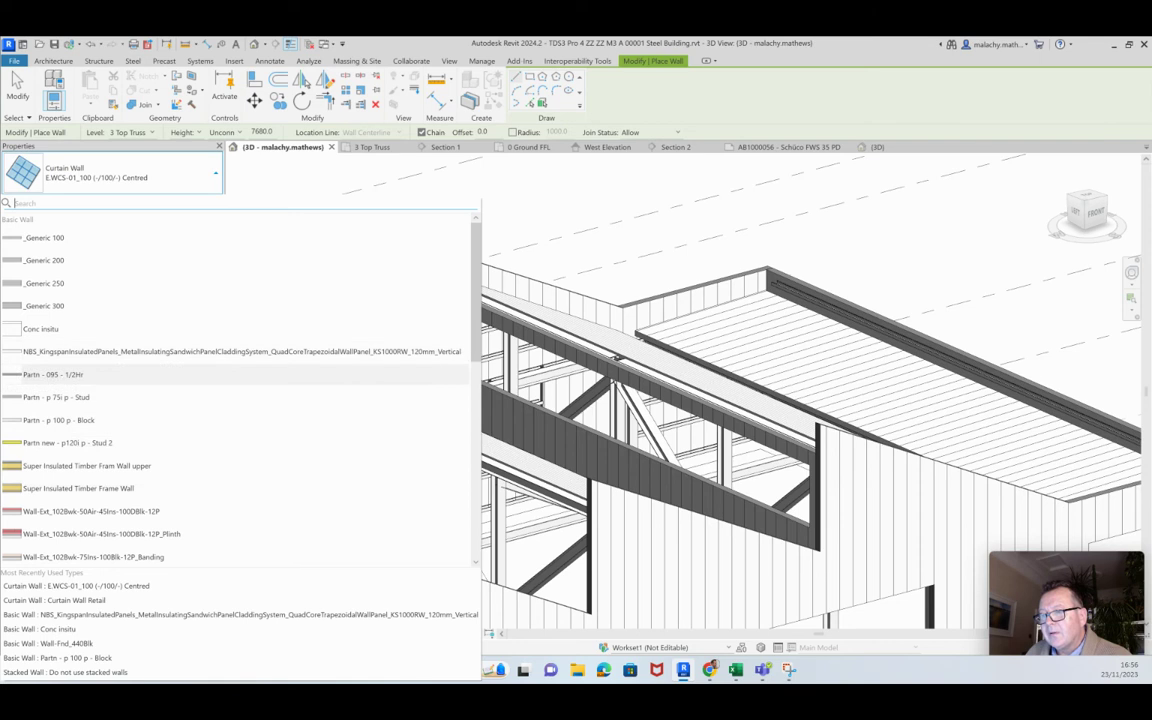
{"action": "scroll", "coordinate": [236, 357], "scroll_direction": "down", "scroll_amount": 4}
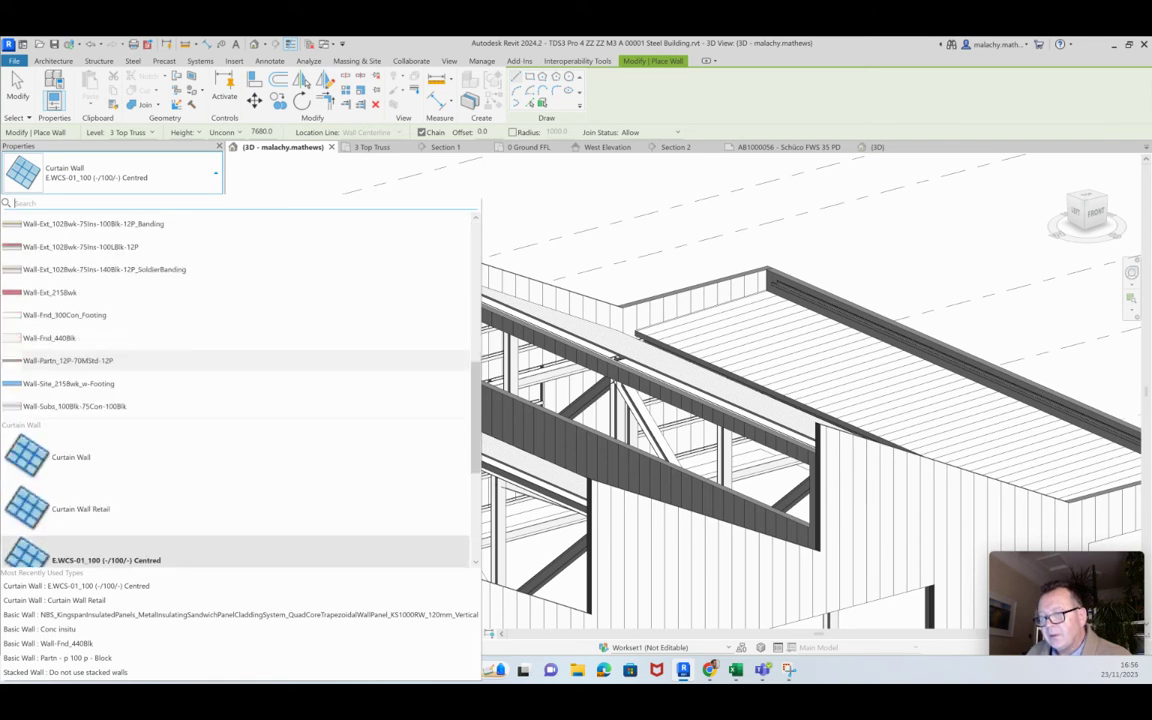
{"action": "scroll", "coordinate": [236, 357], "scroll_direction": "down", "scroll_amount": 2}
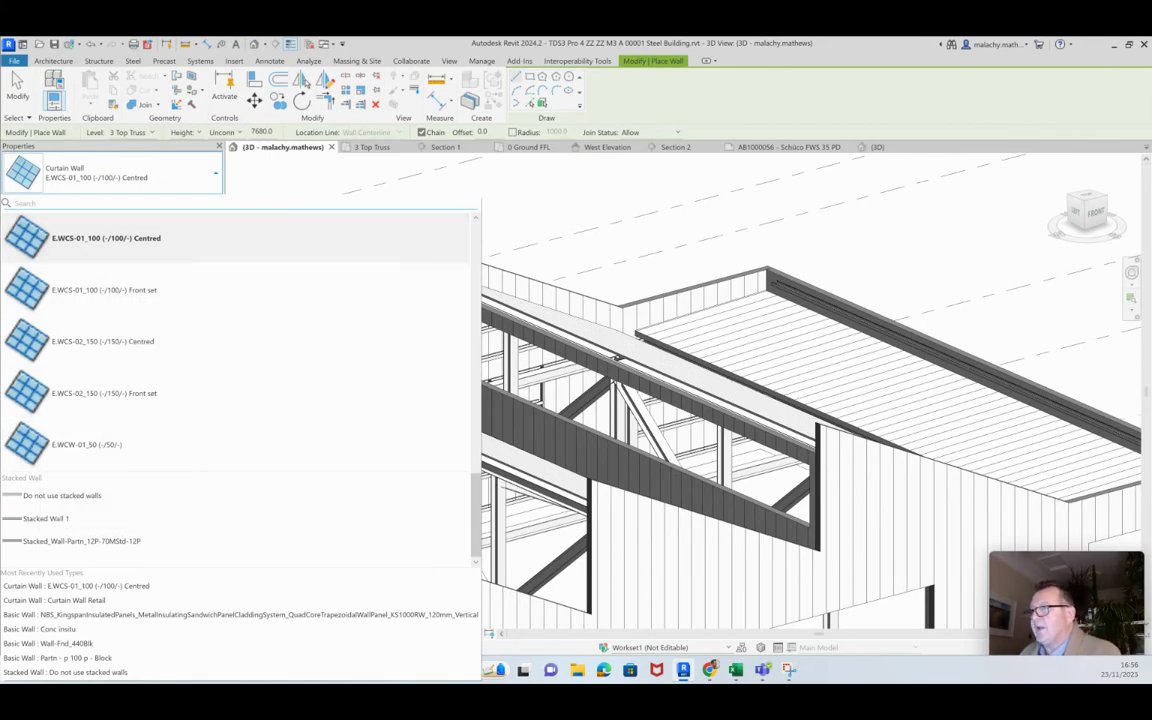
{"action": "left_click", "coordinate": [515, 163]}
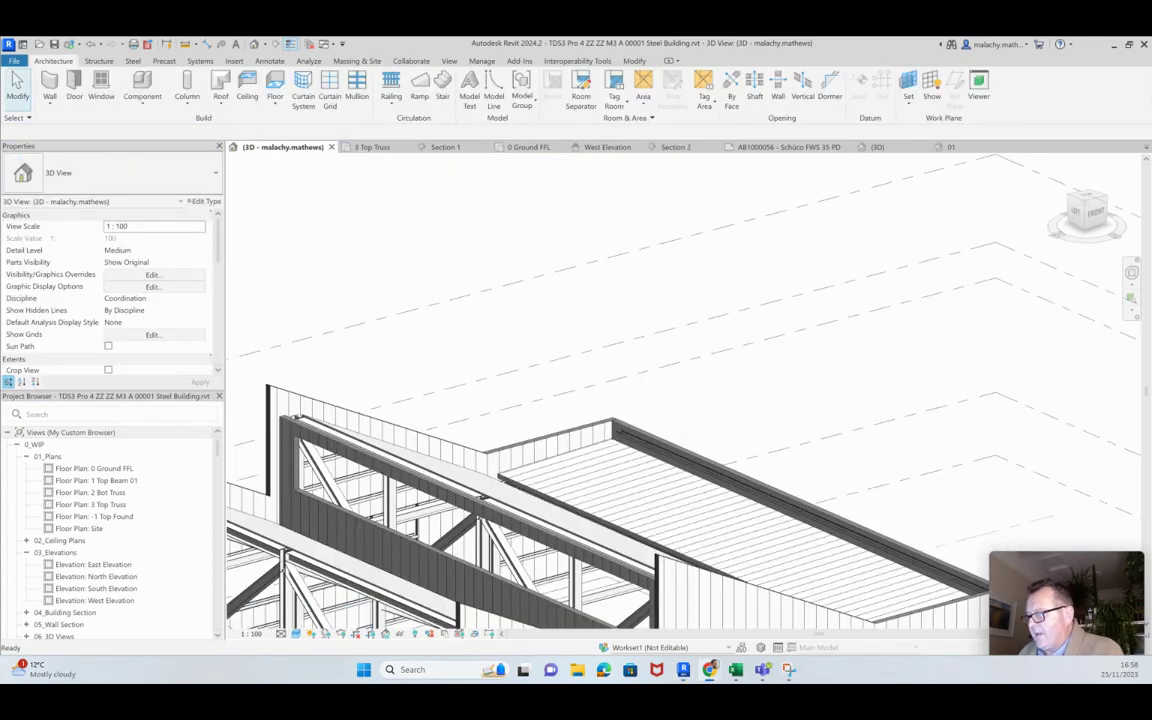
{"action": "scroll", "coordinate": [561, 325], "scroll_direction": "down", "scroll_amount": 3}
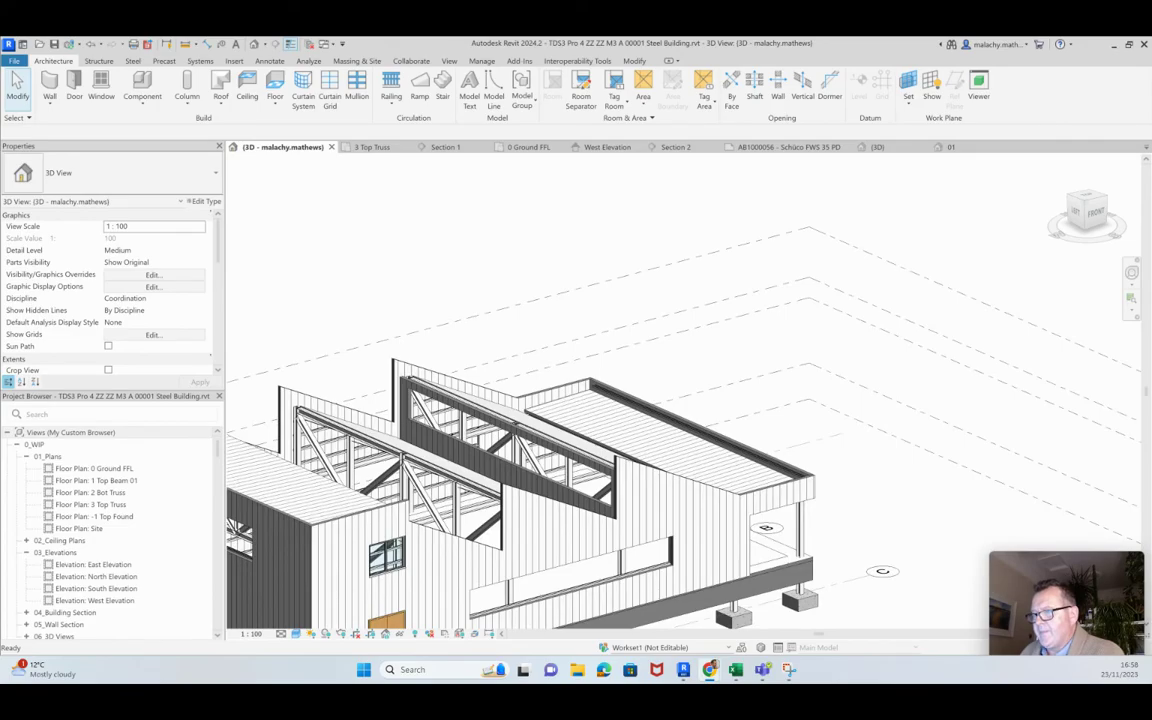
{"action": "left_click", "coordinate": [50, 100]}
{"action": "left_click", "coordinate": [50, 124]}
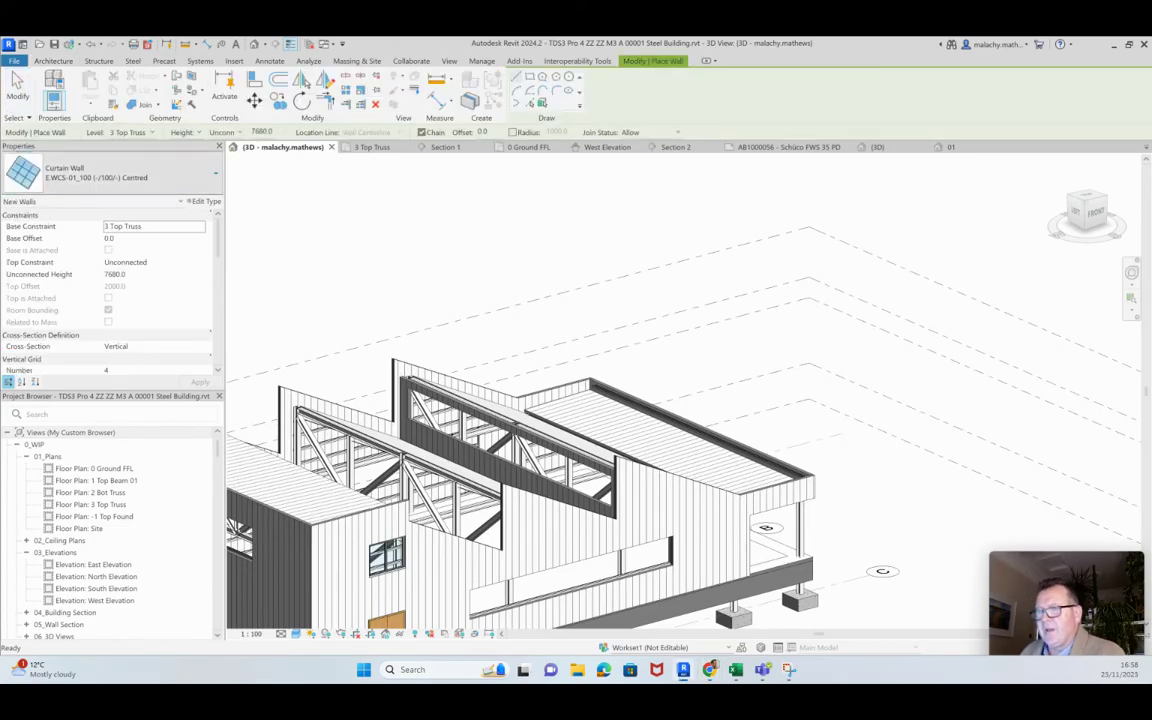
{"action": "left_click", "coordinate": [132, 174]}
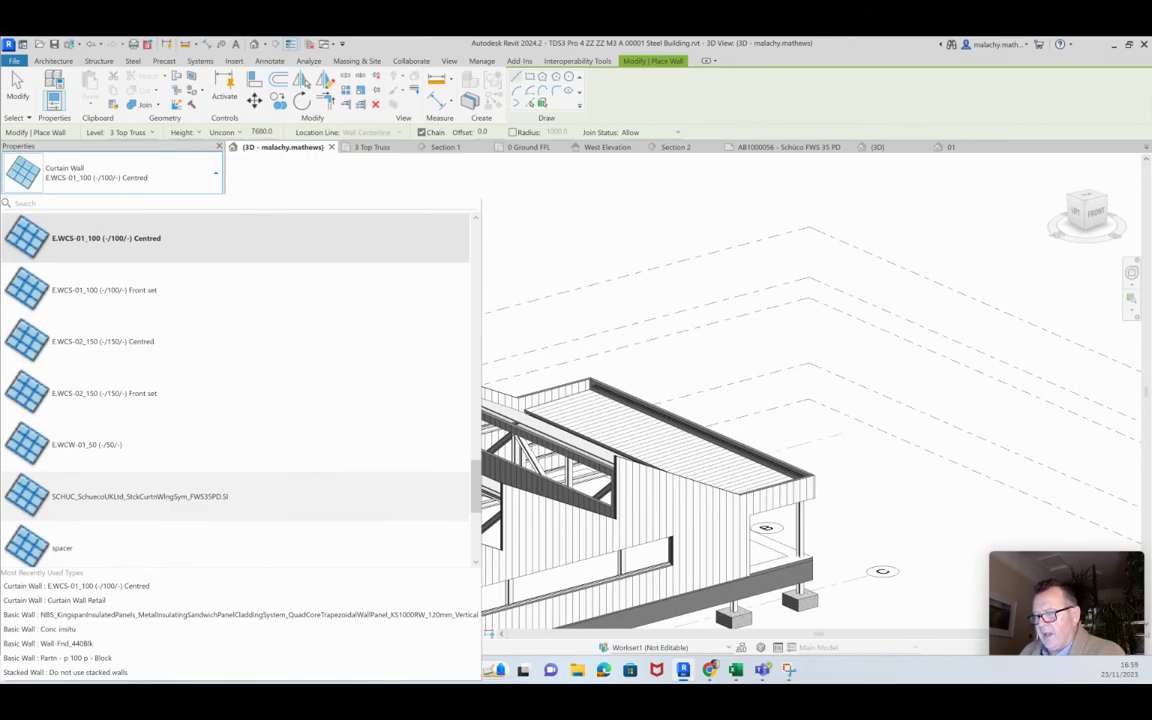
{"action": "left_click", "coordinate": [136, 230]}
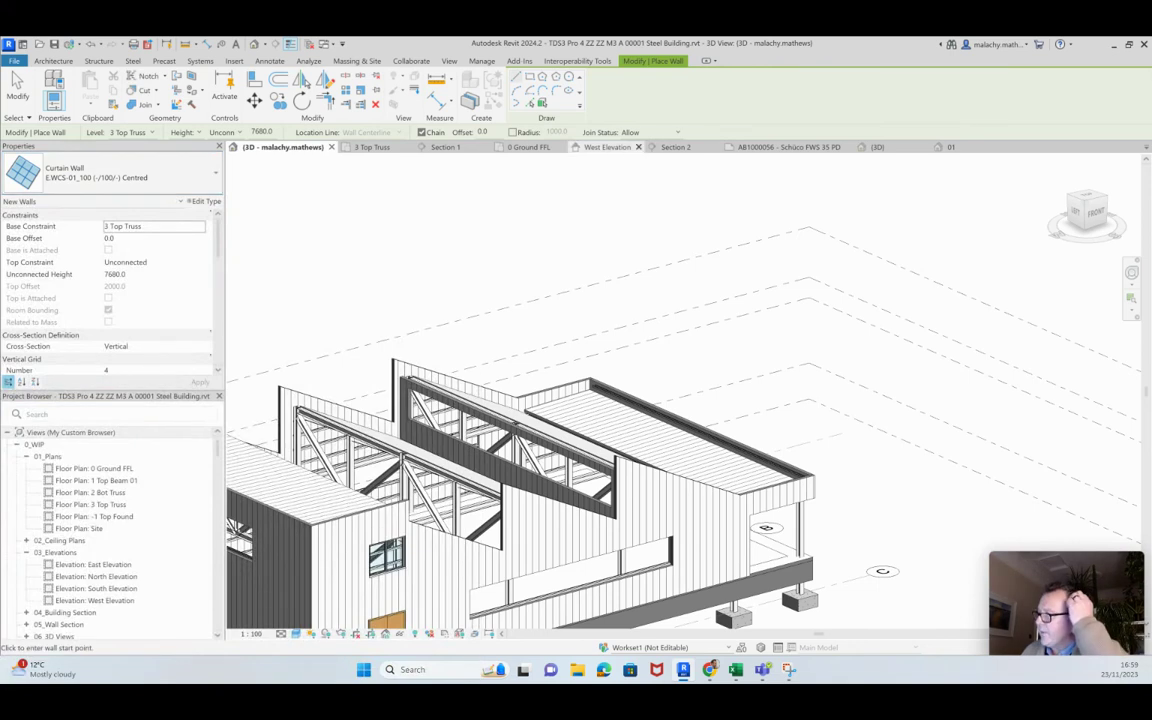
Examine the northlight window opening at grid 4 in Section 2 and Section 1
{"action": "left_click", "coordinate": [675, 147]}
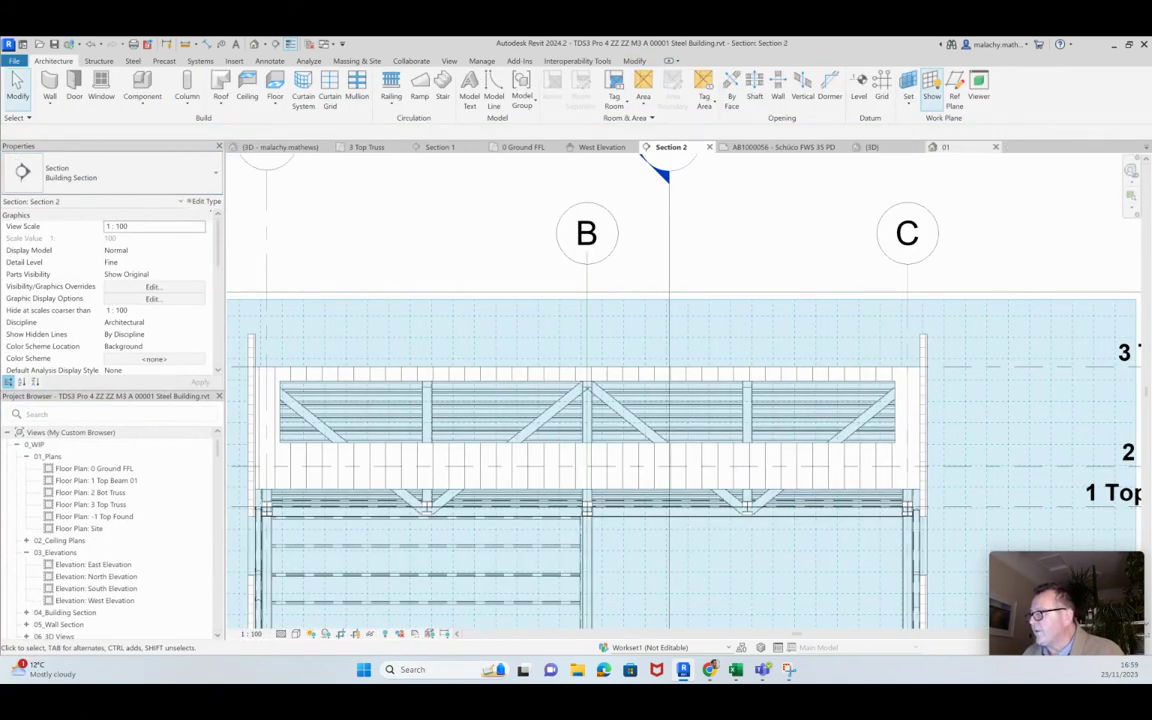
{"action": "left_click", "coordinate": [440, 147]}
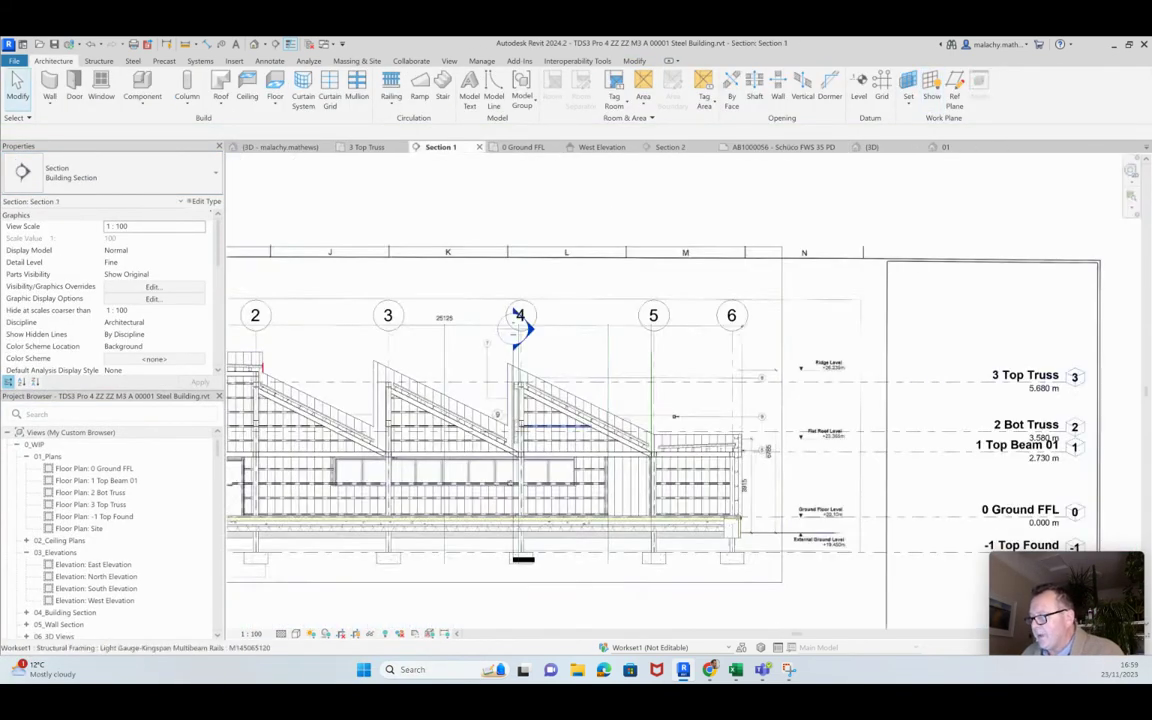
{"action": "scroll", "coordinate": [480, 543], "scroll_direction": "up", "scroll_amount": 4}
{"action": "scroll", "coordinate": [527, 419], "scroll_direction": "up", "scroll_amount": 2}
{"action": "middle_click_drag", "start_coordinate": [525, 420], "coordinate": [529, 467]}
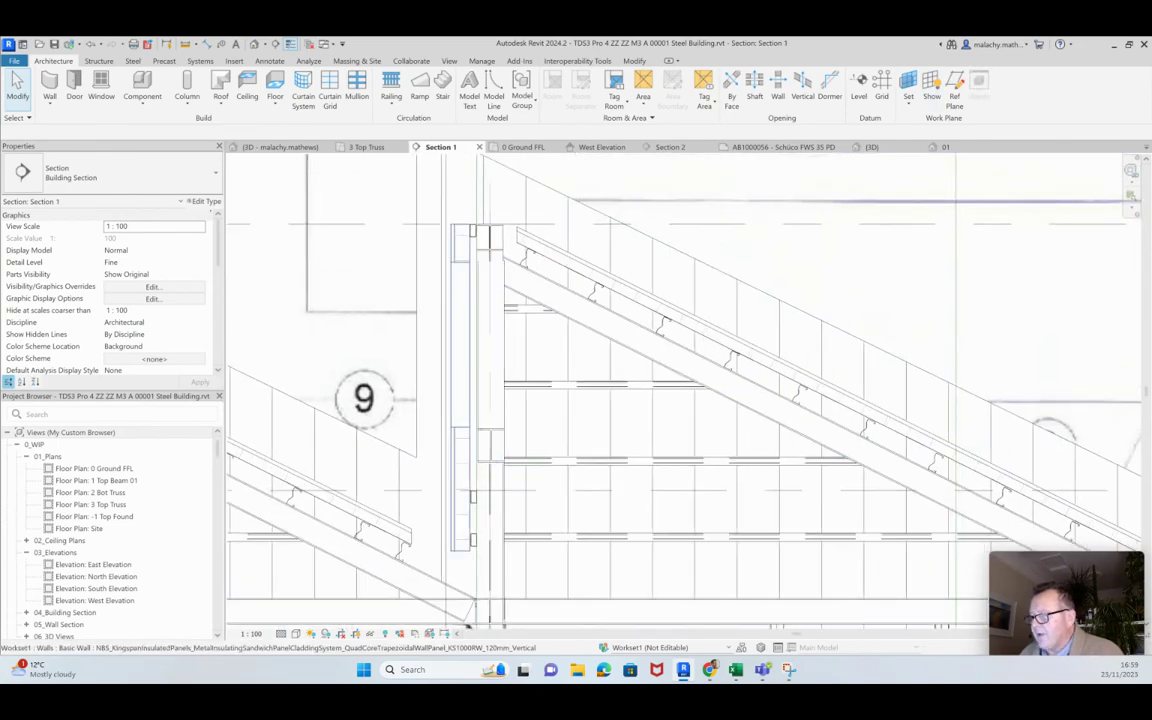
{"action": "scroll", "coordinate": [473, 497], "scroll_direction": "down", "scroll_amount": 5}
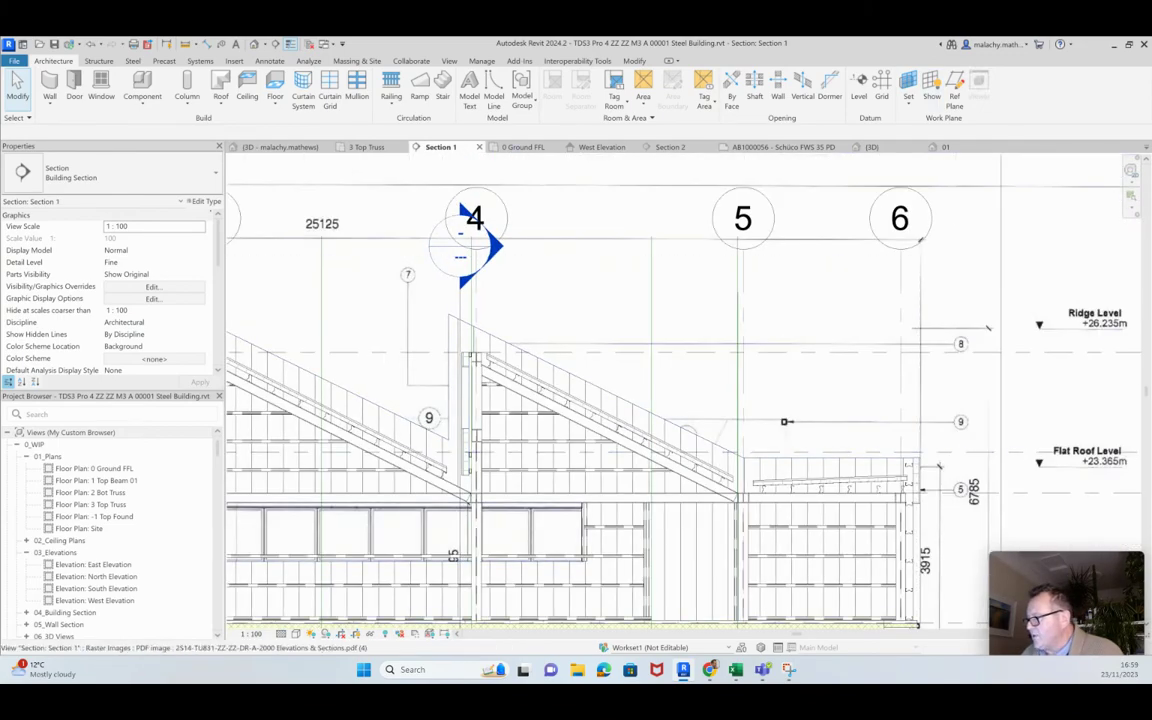
{"action": "scroll", "coordinate": [311, 377], "scroll_direction": "down", "scroll_amount": 3}
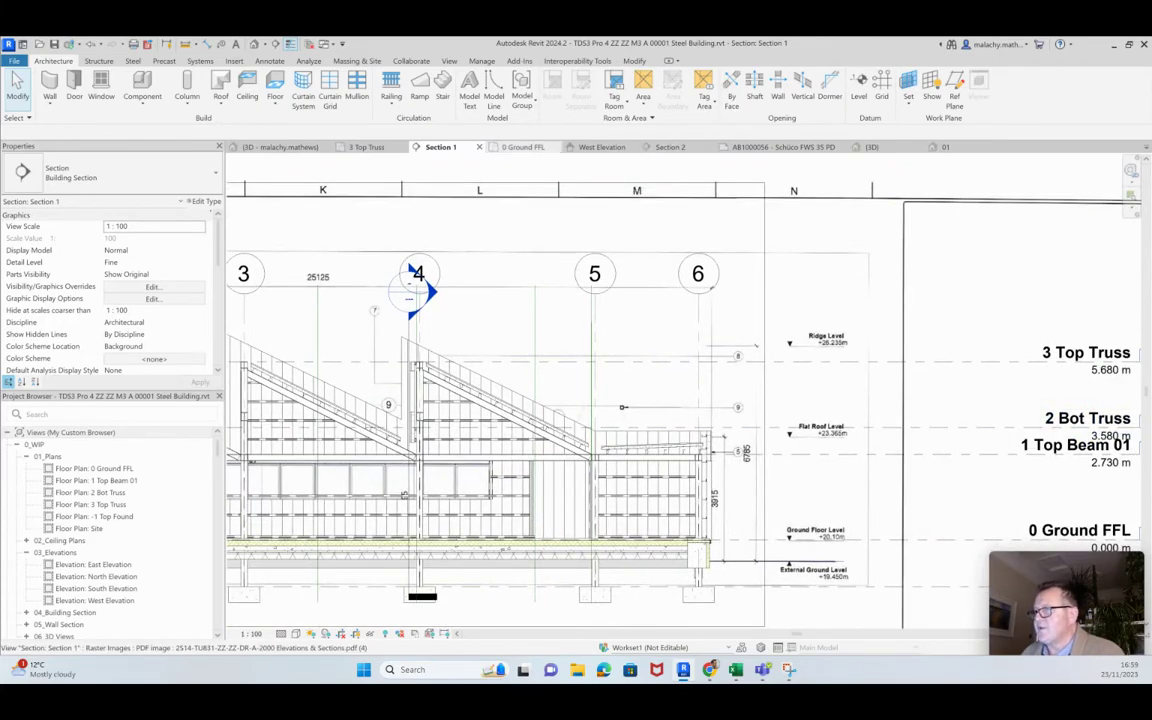
In the 3 Top Truss plan, draw a SCHUC_SchuecoUKLtd_StckCurtnWlngSym_FWS35PD.SI curtain wall about 12.7 m long in the cladding line beside grid 4
{"action": "left_click", "coordinate": [367, 147]}
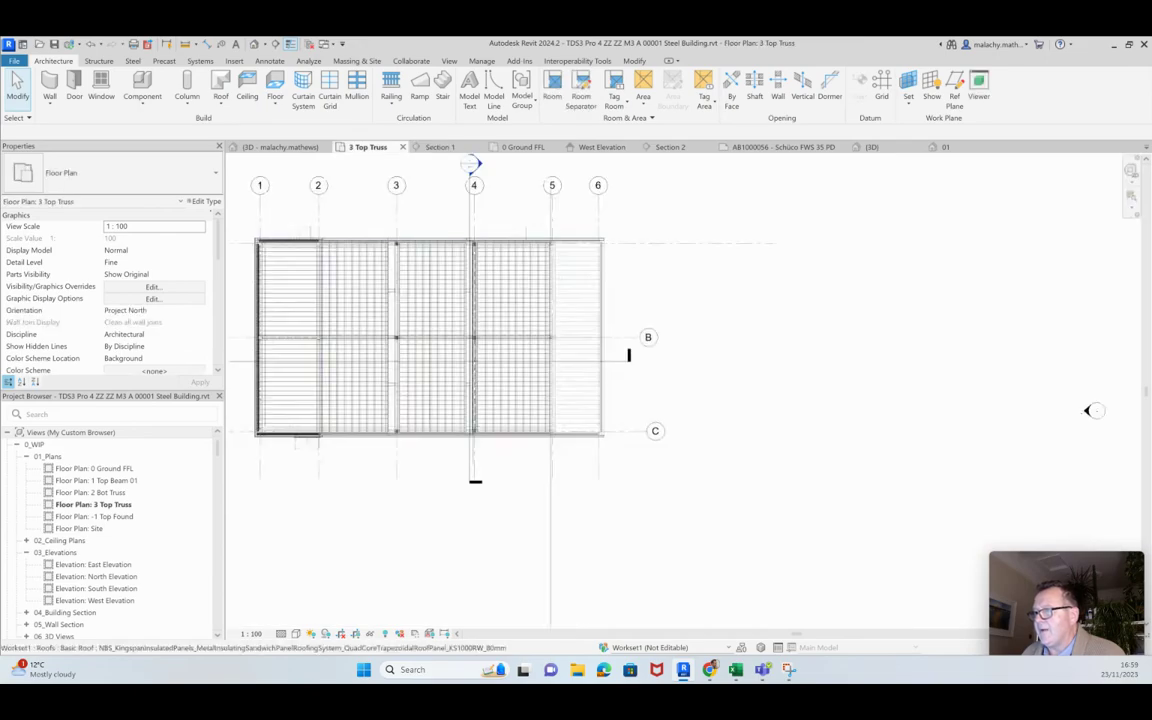
{"action": "left_click", "coordinate": [49, 103]}
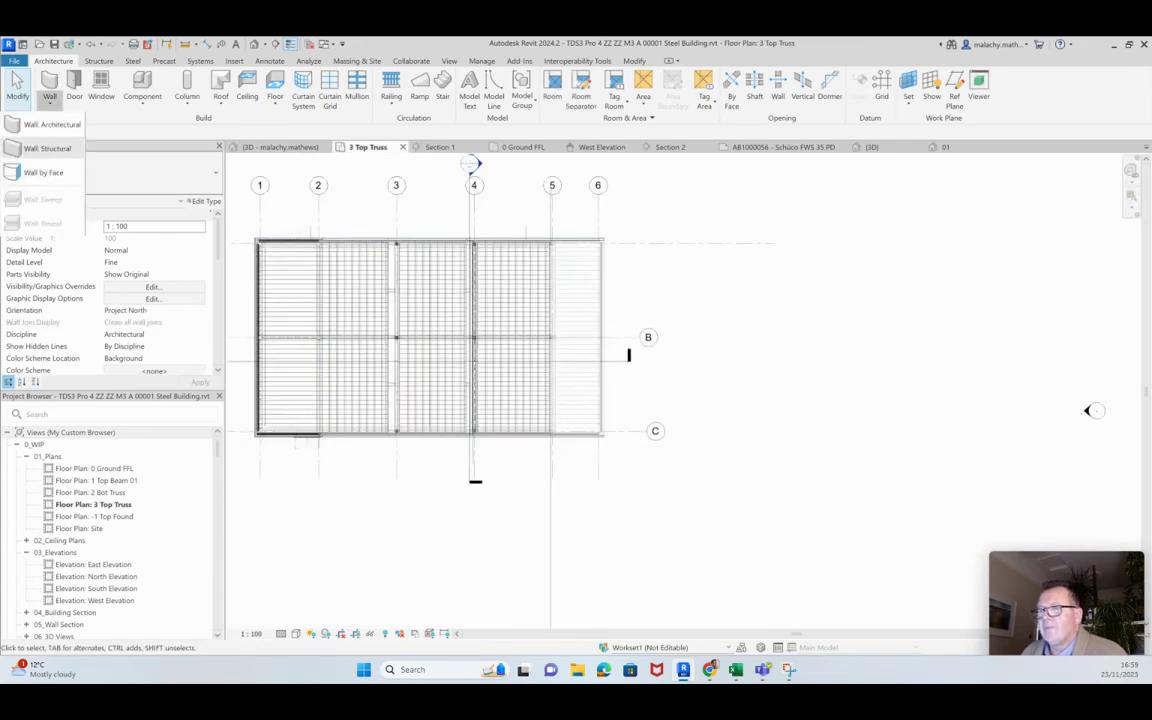
{"action": "left_click", "coordinate": [50, 122]}
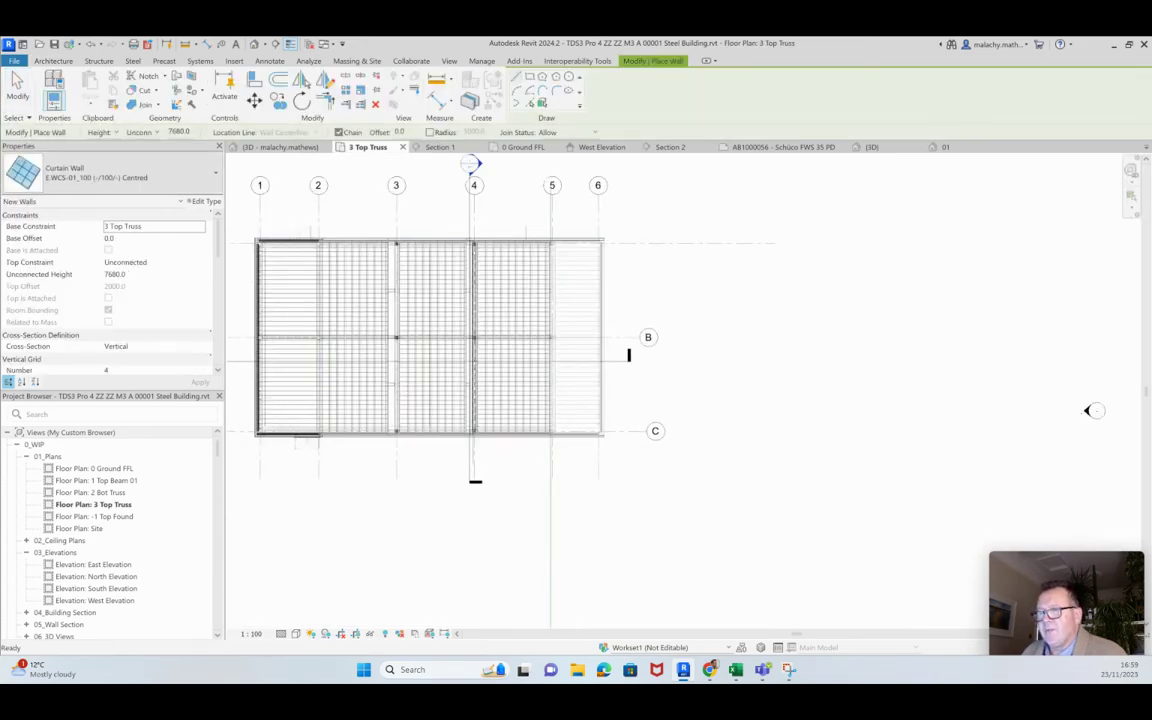
{"action": "left_click", "coordinate": [120, 173]}
{"action": "left_click", "coordinate": [120, 494]}
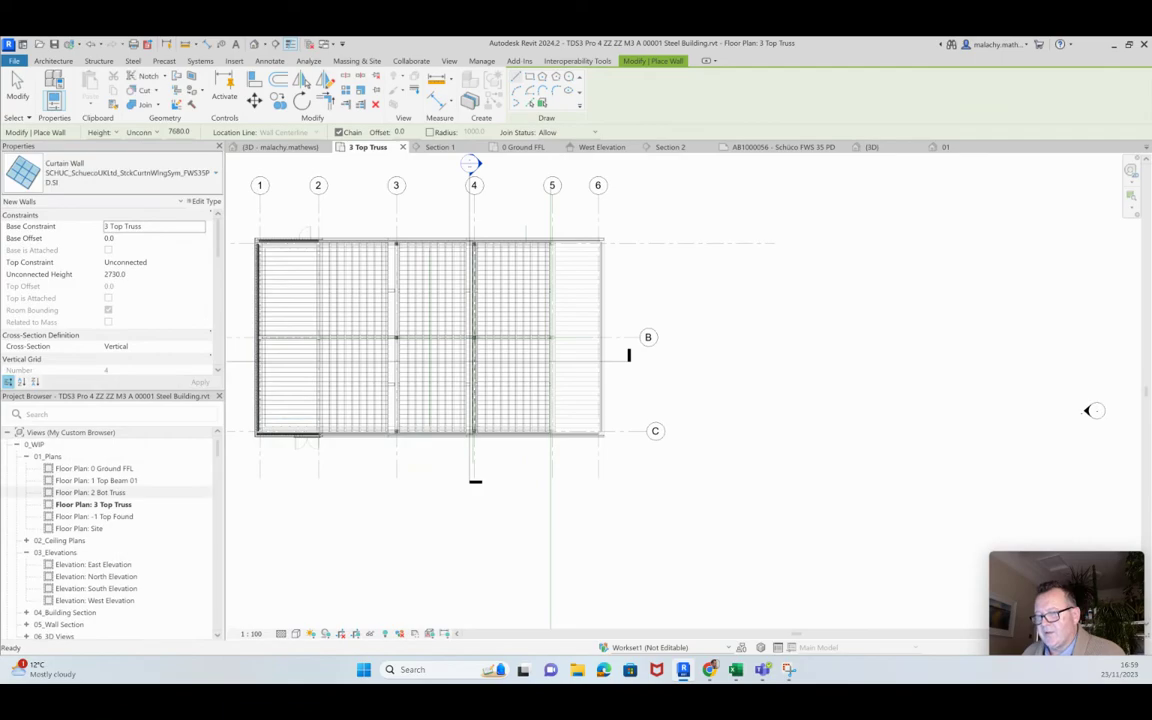
{"action": "scroll", "coordinate": [448, 331], "scroll_direction": "up", "scroll_amount": 4}
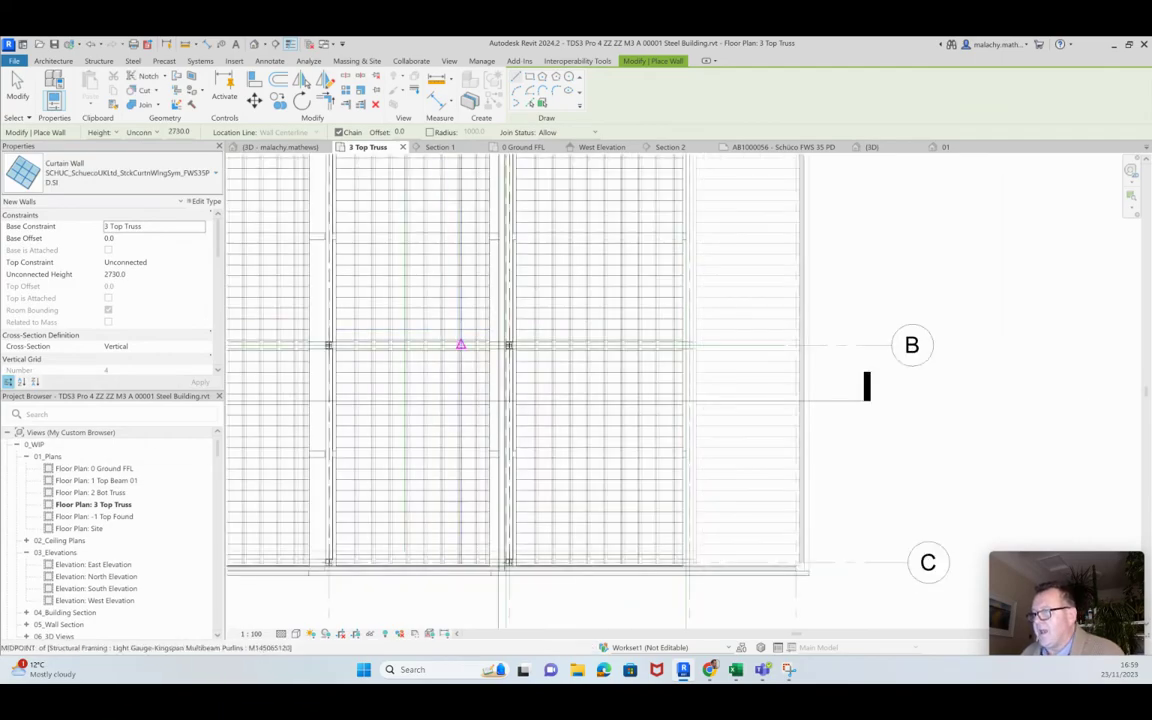
{"action": "scroll", "coordinate": [500, 430], "scroll_direction": "down", "scroll_amount": 2}
{"action": "scroll", "coordinate": [498, 465], "scroll_direction": "up", "scroll_amount": 4}
{"action": "scroll", "coordinate": [503, 488], "scroll_direction": "up", "scroll_amount": 2}
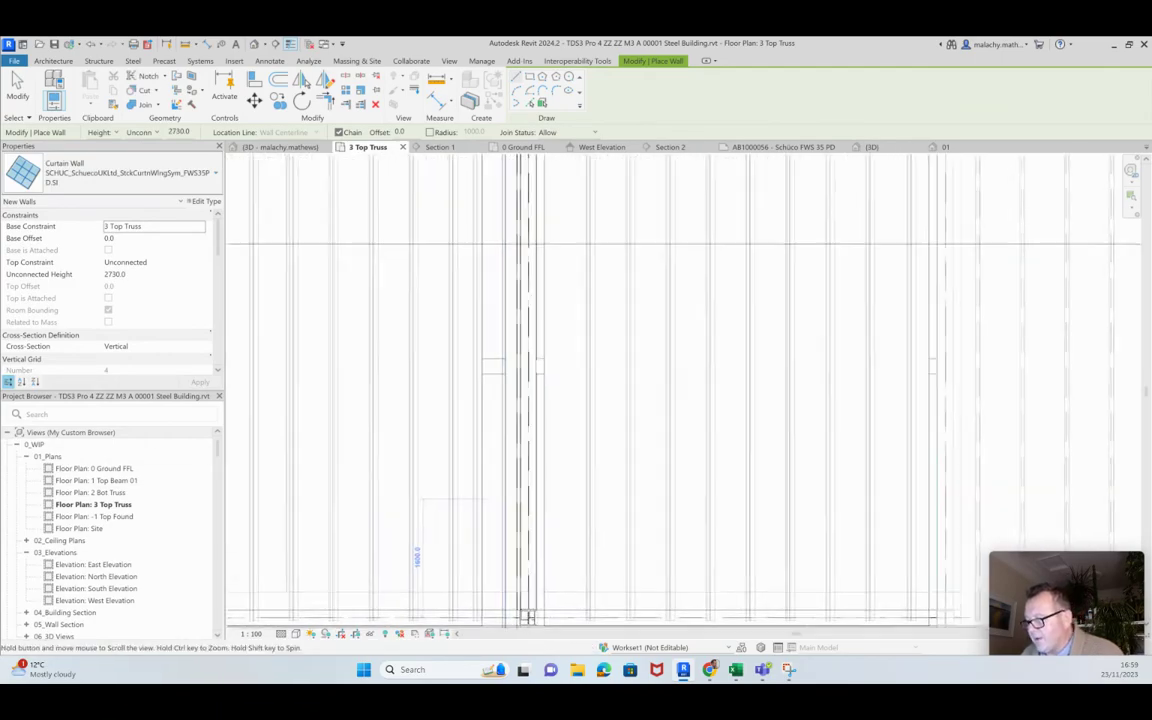
{"action": "middle_click_drag", "start_coordinate": [499, 600], "coordinate": [482, 464]}
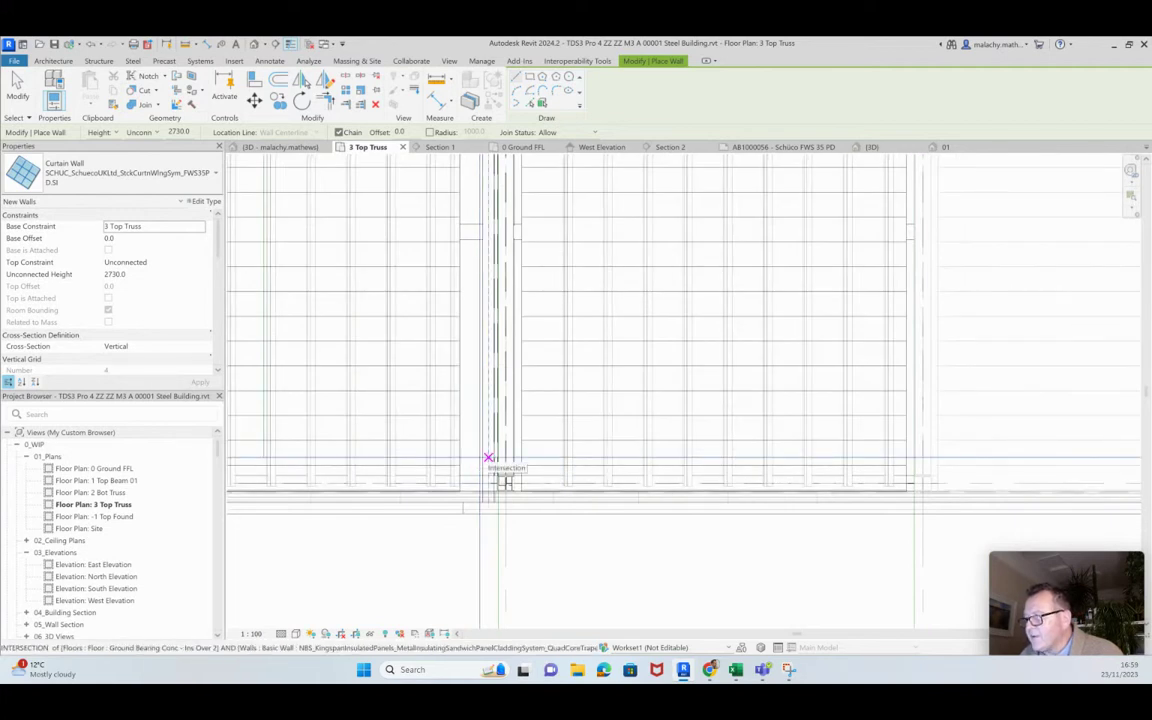
{"action": "left_click", "coordinate": [488, 458]}
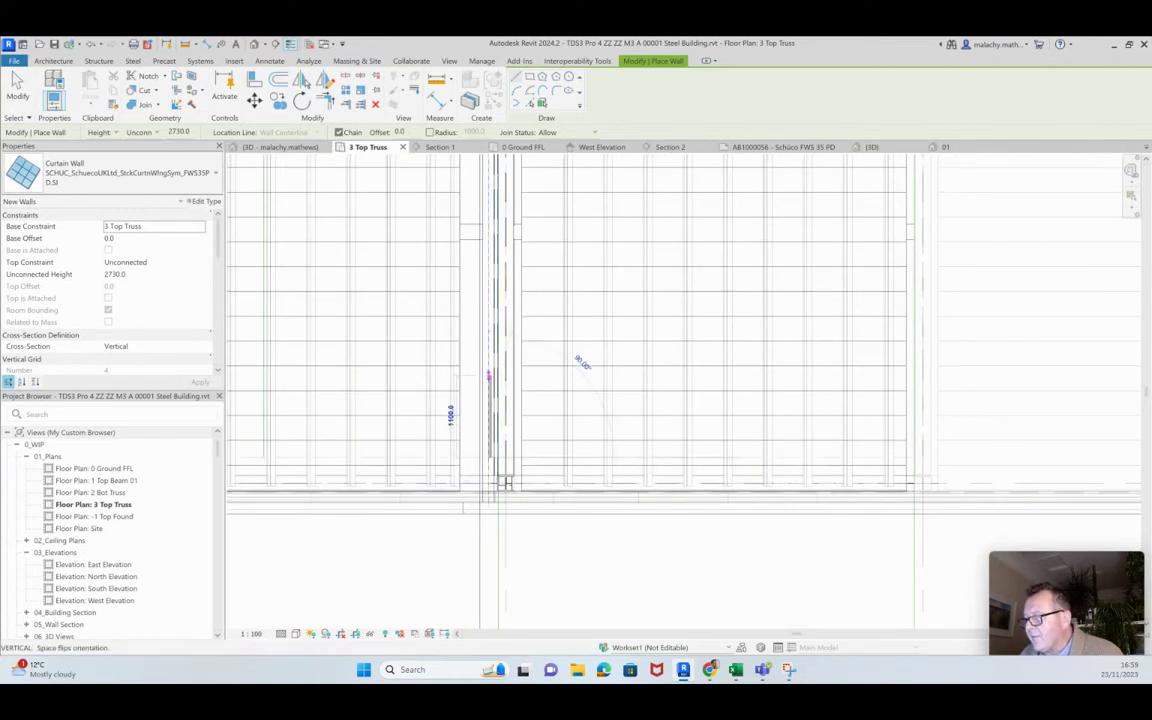
{"action": "scroll", "coordinate": [489, 293], "scroll_direction": "down", "scroll_amount": 1}
{"action": "middle_click_drag", "start_coordinate": [489, 265], "coordinate": [483, 480]}
{"action": "middle_click_drag", "start_coordinate": [481, 237], "coordinate": [466, 461]}
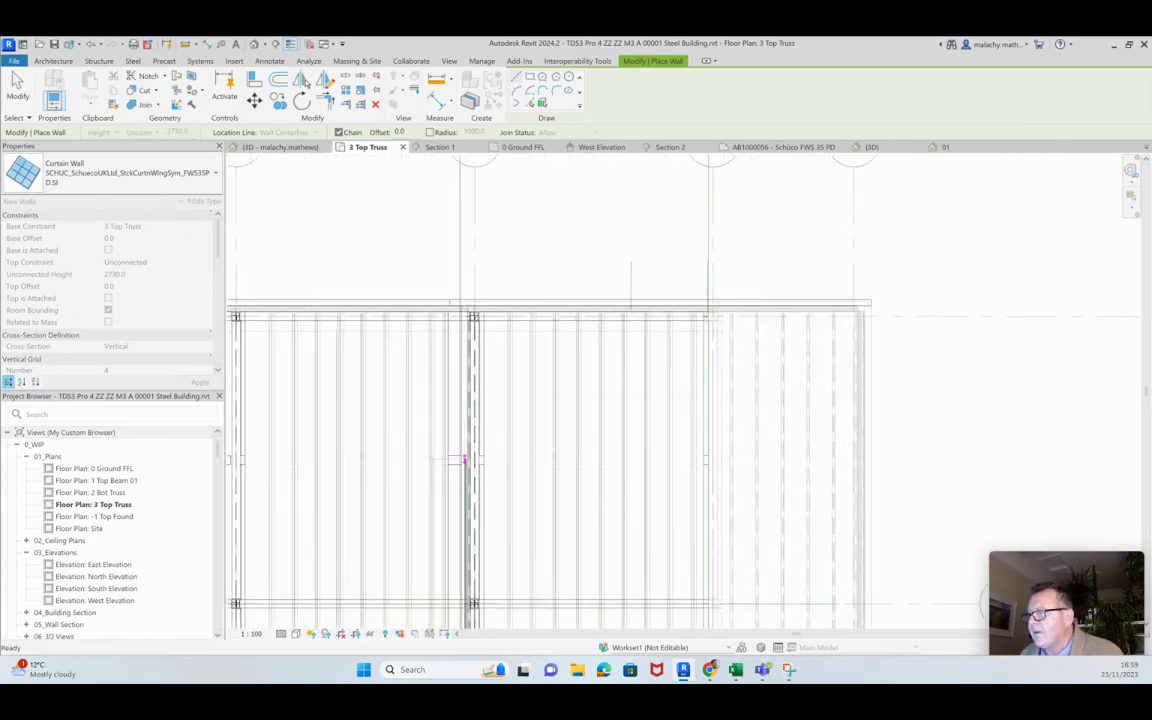
{"action": "scroll", "coordinate": [463, 374], "scroll_direction": "up", "scroll_amount": 1}
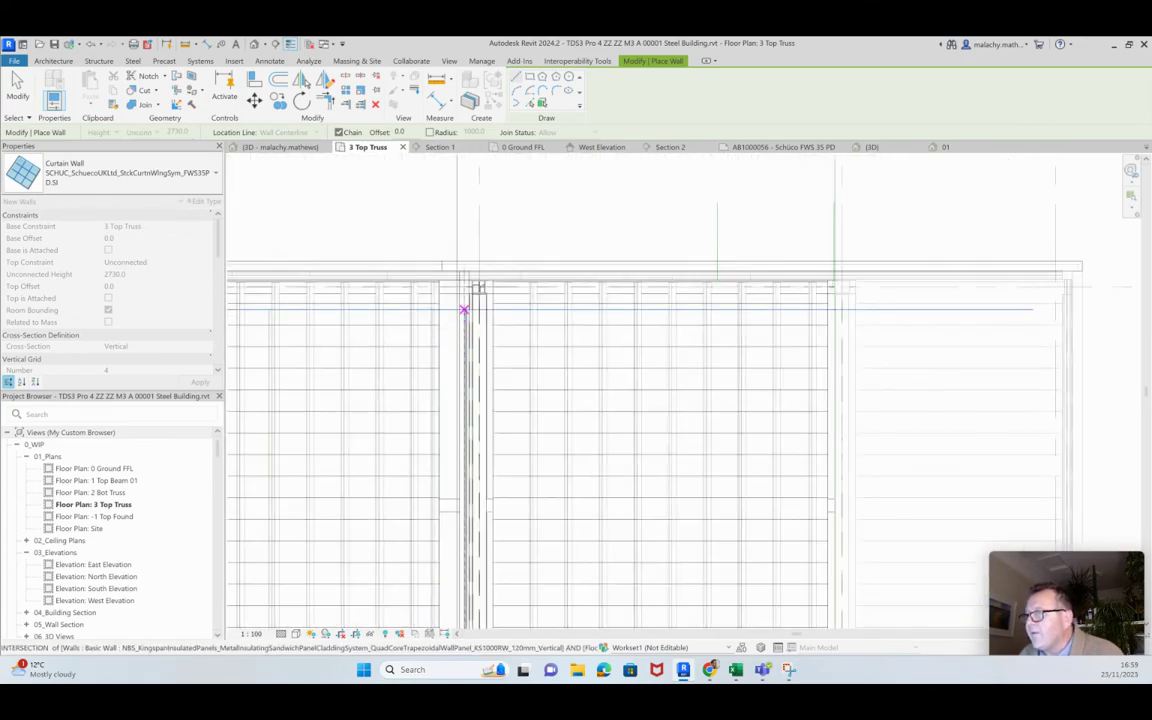
{"action": "left_click", "coordinate": [465, 310]}
{"action": "key", "text": "Escape"}
{"action": "key", "text": "Escape"}
Change the new curtain wall's end mullion near grid A to the type Schueco_FWS-35-PD-SI_Mull-85mm
{"action": "scroll", "coordinate": [445, 320], "scroll_direction": "up", "scroll_amount": 4}
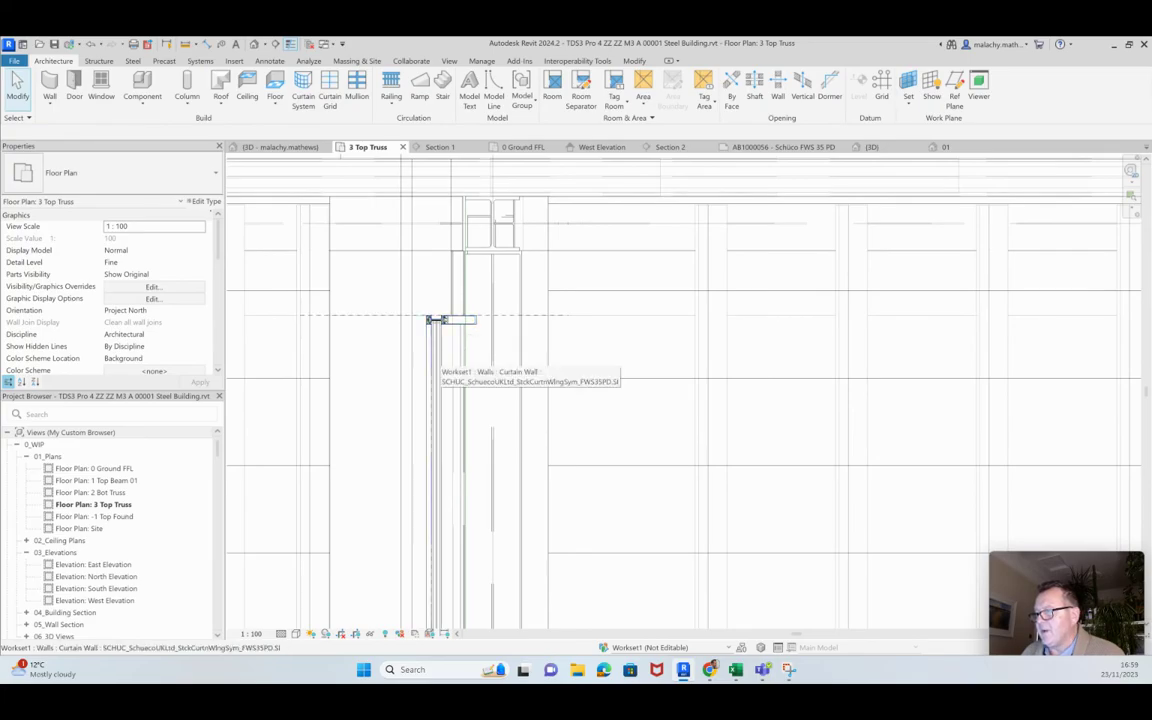
{"action": "left_click", "coordinate": [436, 320]}
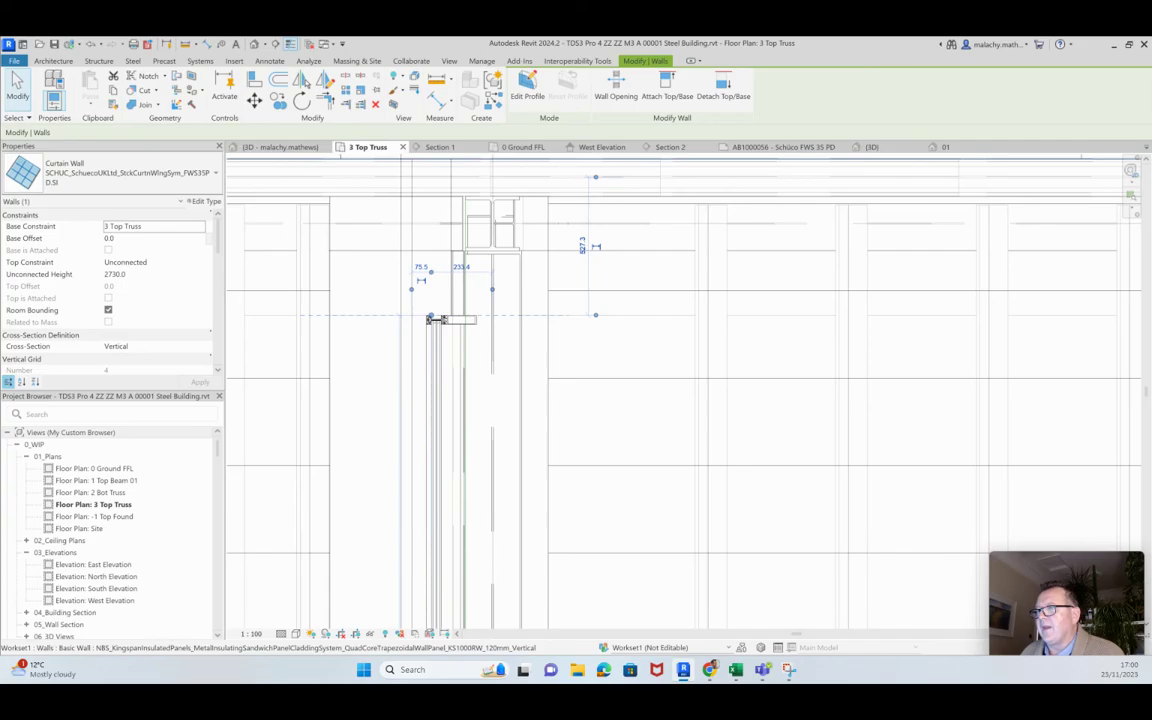
{"action": "key", "text": "Escape"}
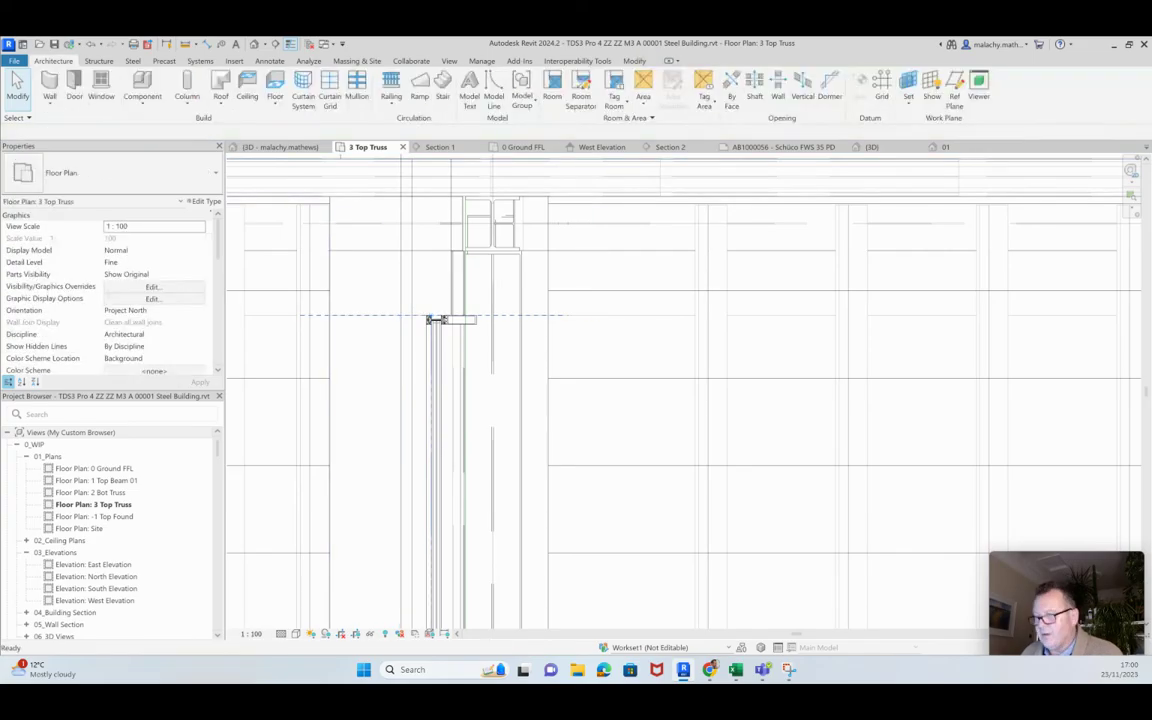
{"action": "left_click", "coordinate": [443, 320]}
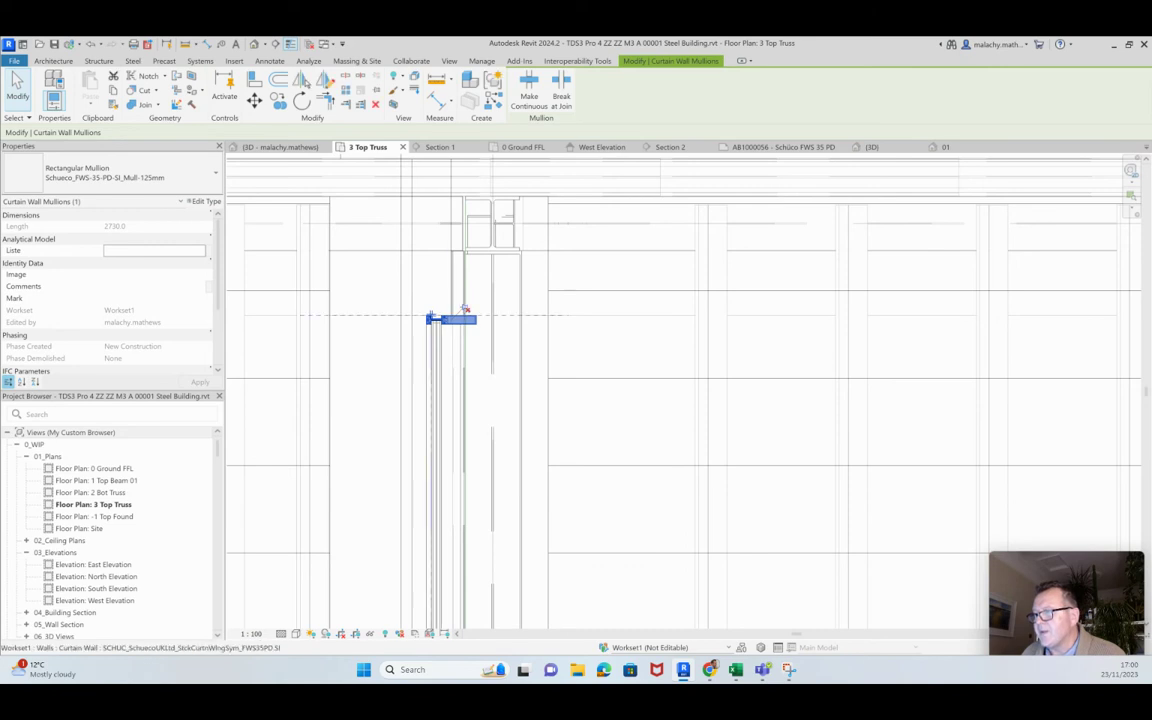
{"action": "left_click", "coordinate": [110, 172]}
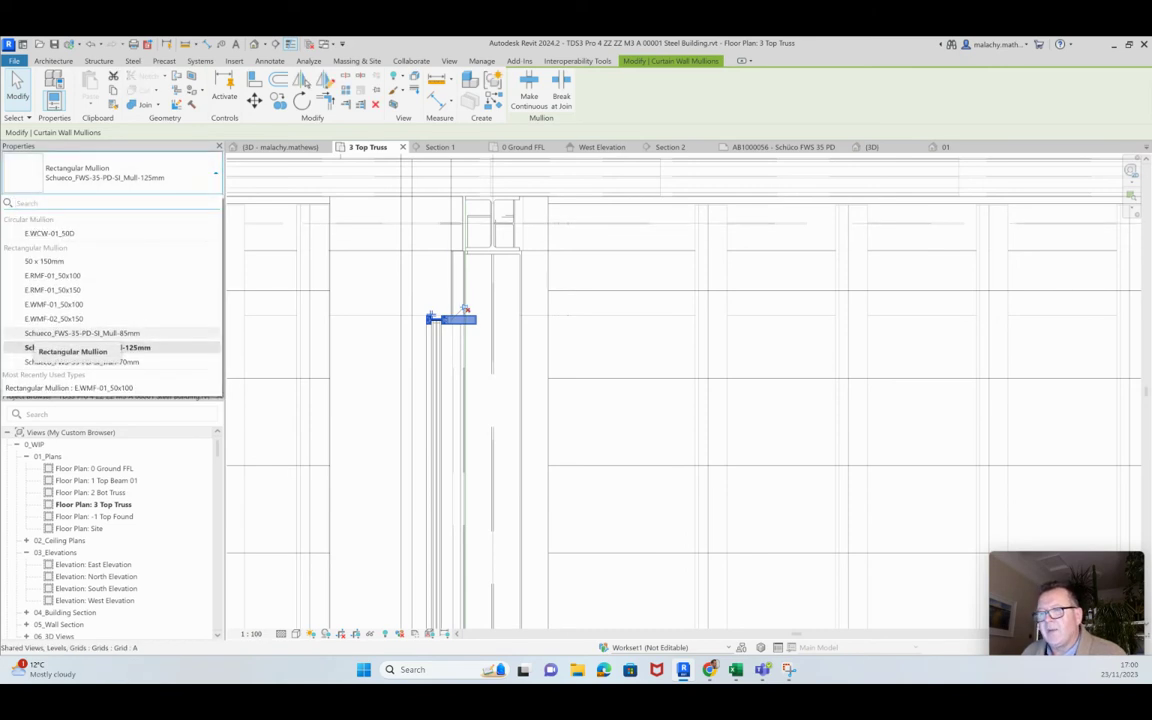
{"action": "left_click", "coordinate": [80, 333]}
Change the opposite end mullion, near grid C, to Schueco_FWS-35-PD-SI_Mull-85mm as well
{"action": "middle_click_drag", "start_coordinate": [460, 310], "coordinate": [490, 220]}
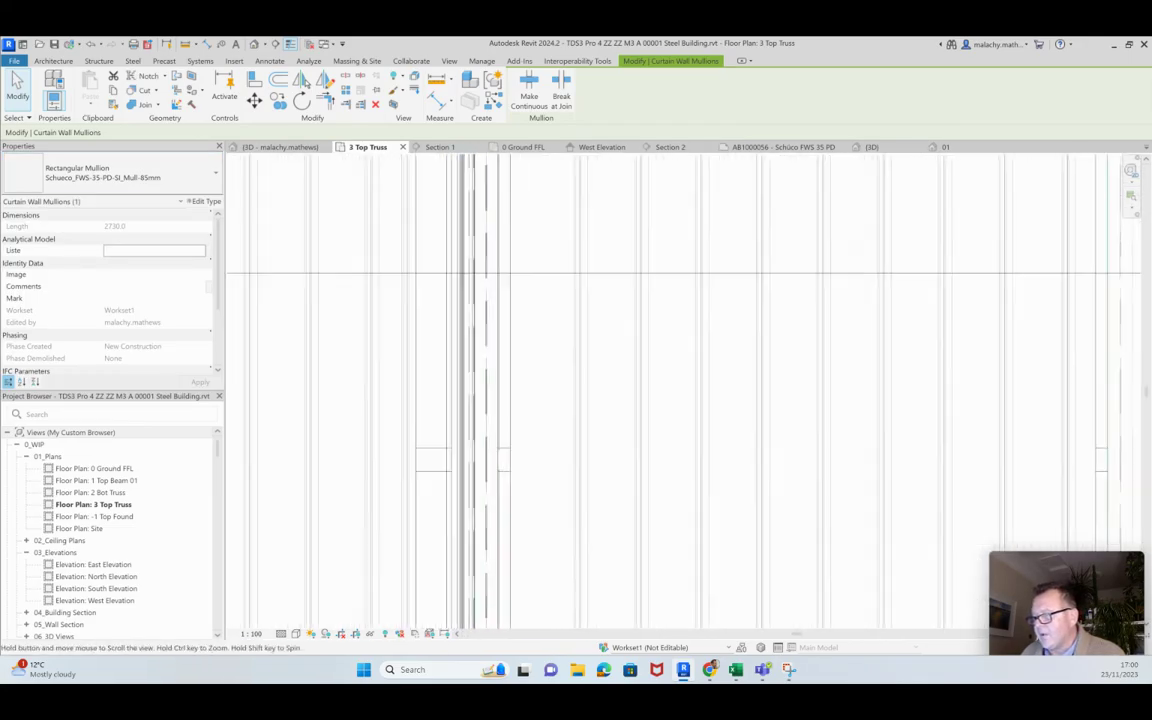
{"action": "middle_click_drag", "start_coordinate": [488, 620], "coordinate": [486, 500]}
{"action": "scroll", "coordinate": [490, 510], "scroll_direction": "up", "scroll_amount": 4}
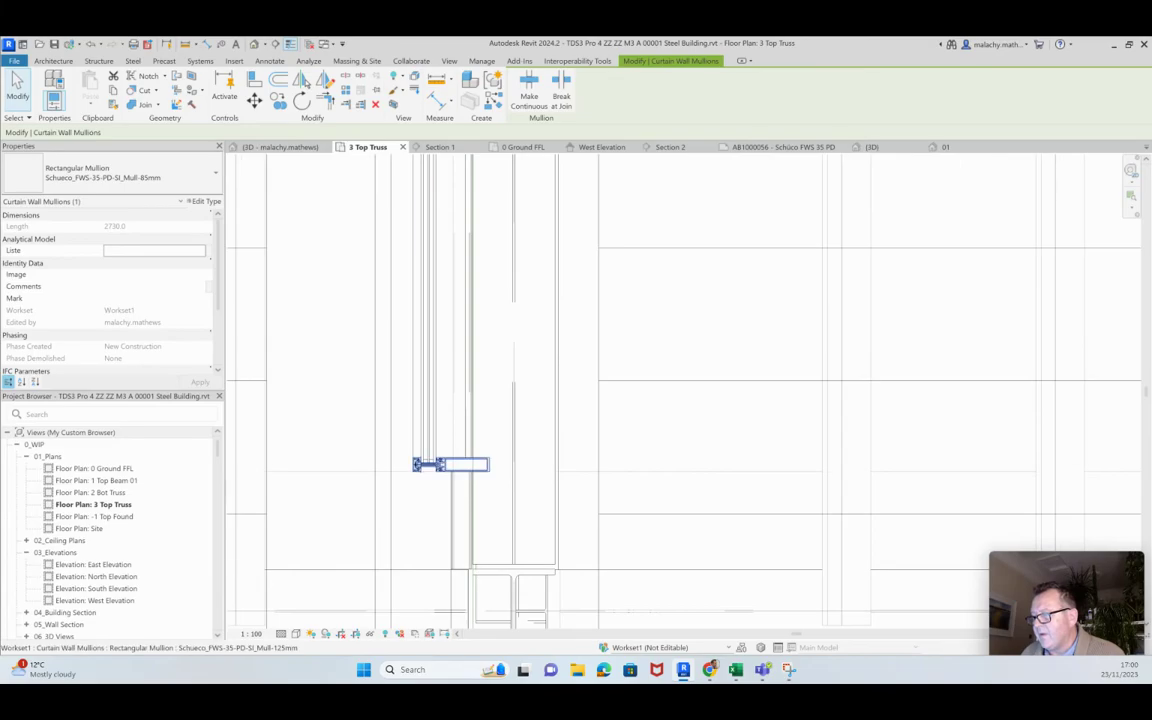
{"action": "left_click", "coordinate": [465, 457]}
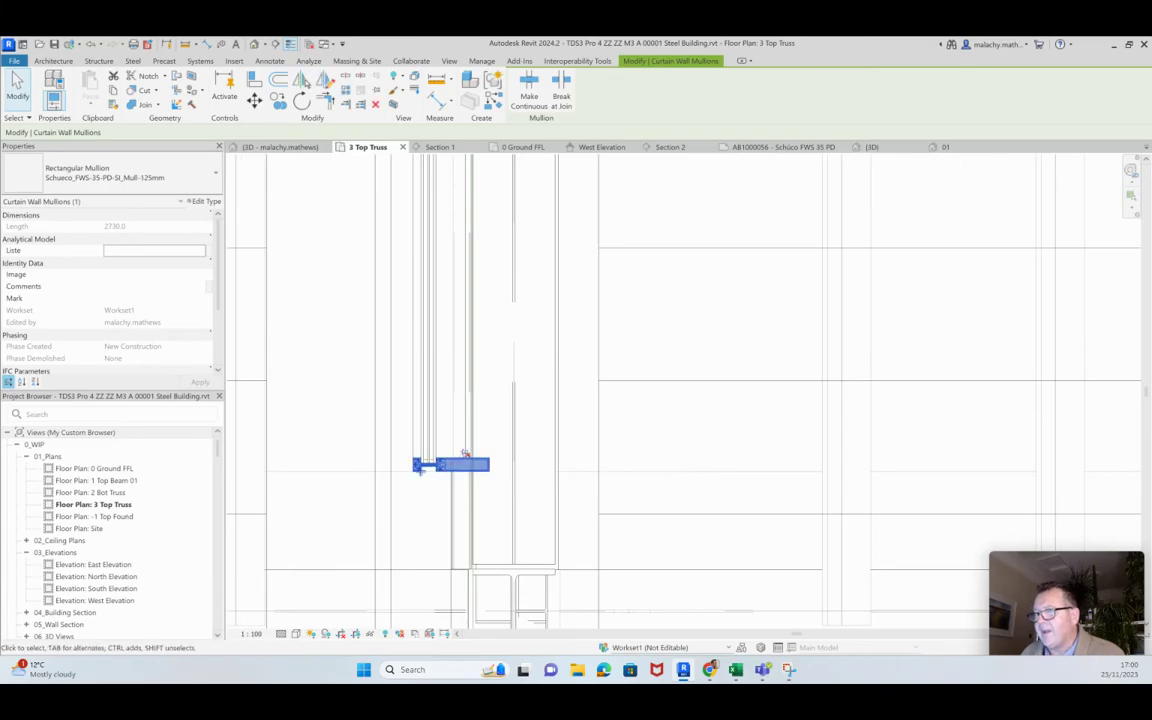
{"action": "left_click", "coordinate": [110, 176]}
{"action": "left_click", "coordinate": [82, 333]}
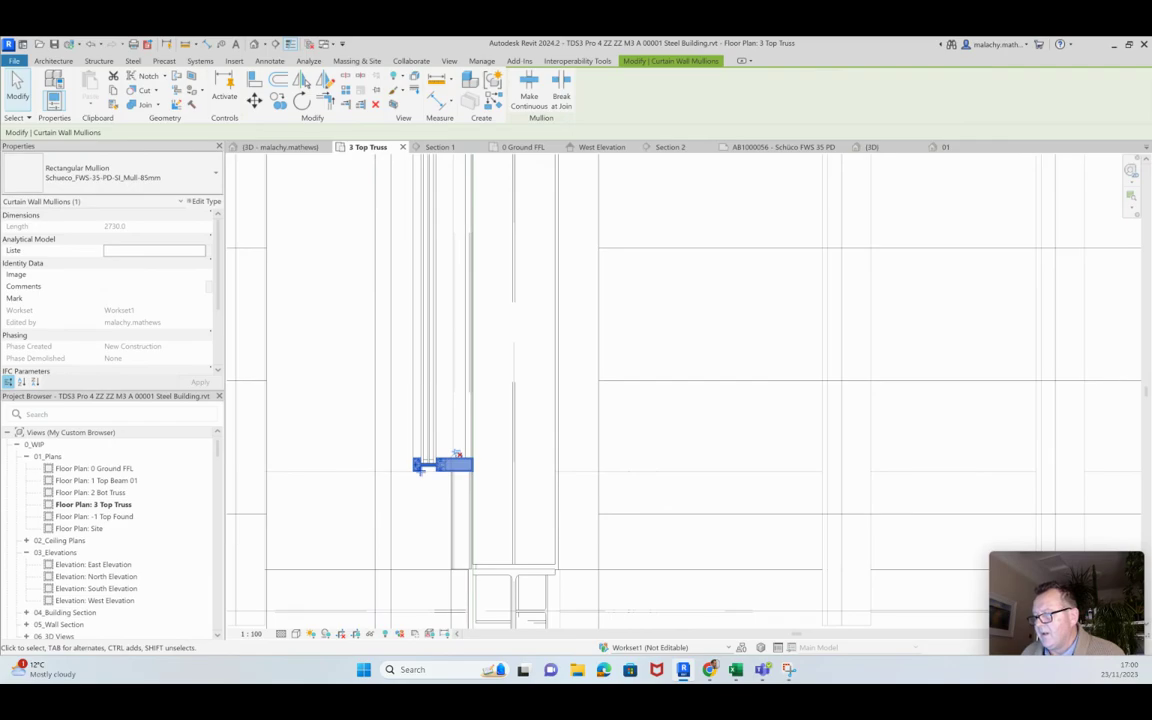
Inspect the new curtain wall in the 3D view and check the types available for its top transom
{"action": "key", "text": "ctrl+Tab"}
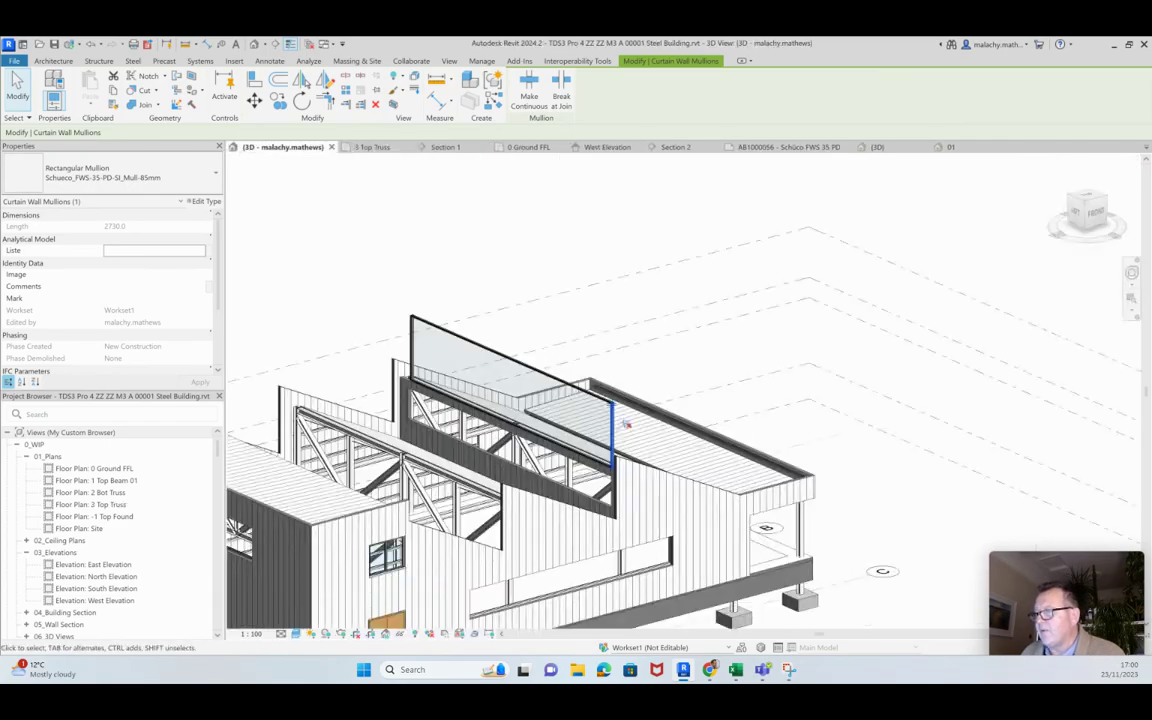
{"action": "scroll", "coordinate": [680, 352], "scroll_direction": "up", "scroll_amount": 5}
{"action": "middle_click_drag", "start_coordinate": [680, 352], "coordinate": [715, 306], "text": "shift"}
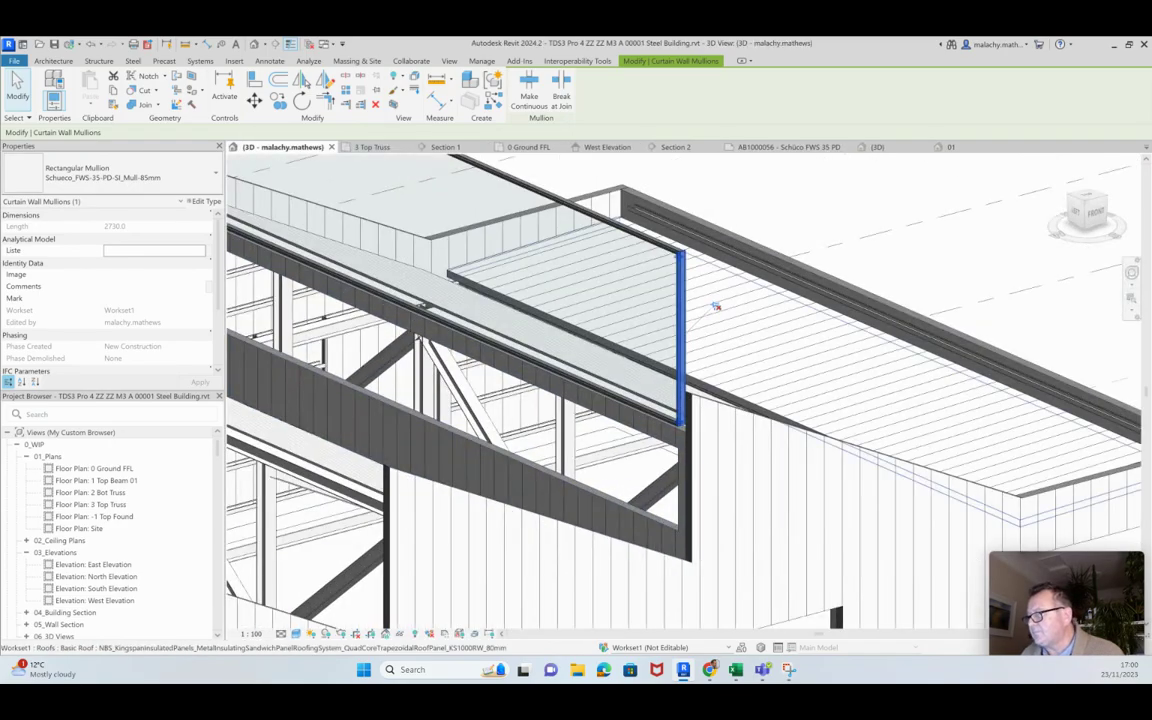
{"action": "left_click", "coordinate": [565, 205]}
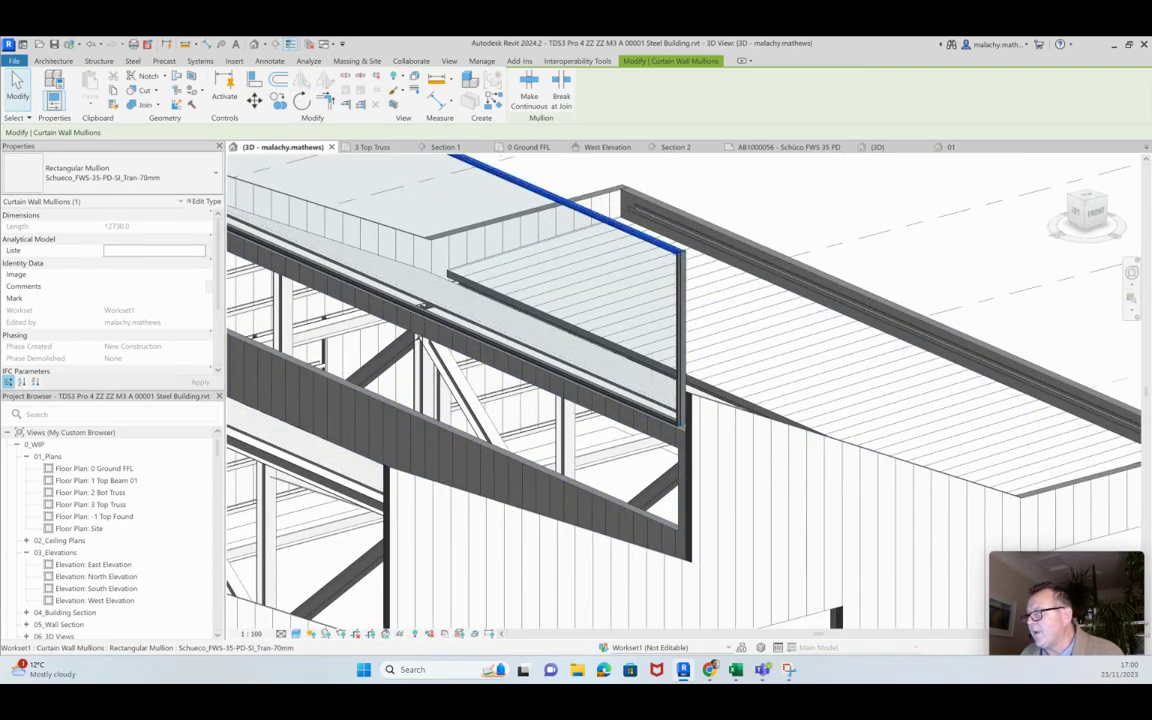
{"action": "middle_click_drag", "start_coordinate": [422, 305], "coordinate": [553, 406], "text": "shift"}
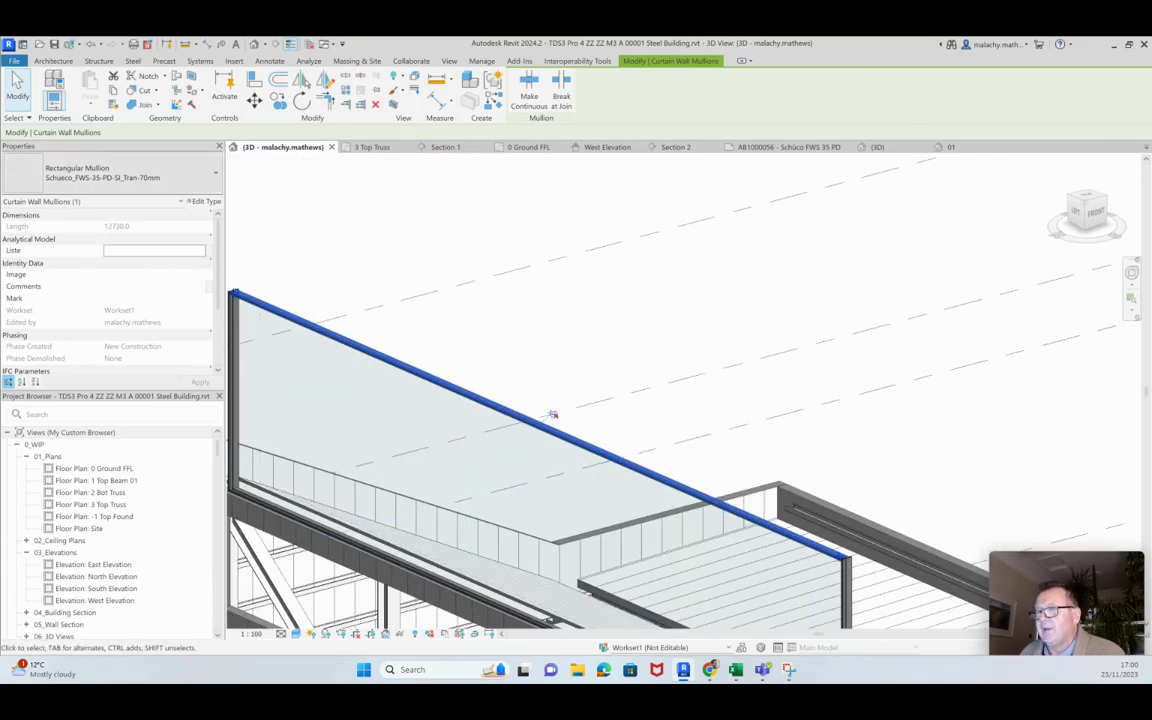
{"action": "left_click", "coordinate": [136, 174]}
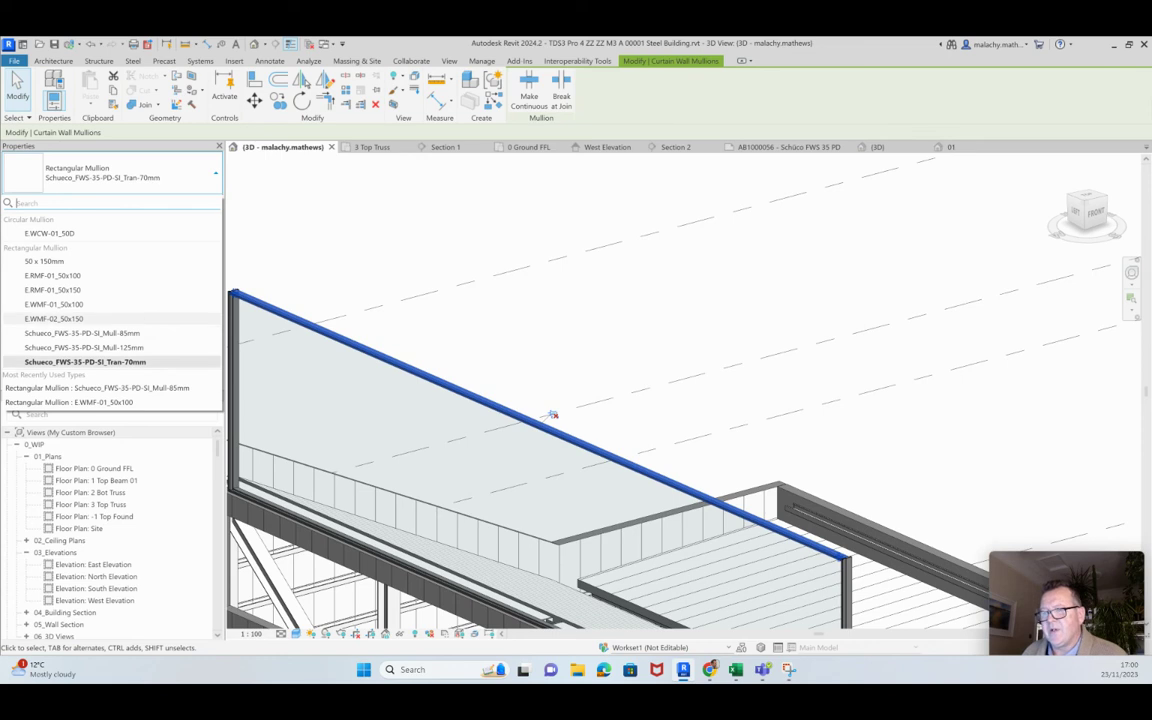
{"action": "key", "text": "Escape"}
{"action": "key", "text": "Escape"}
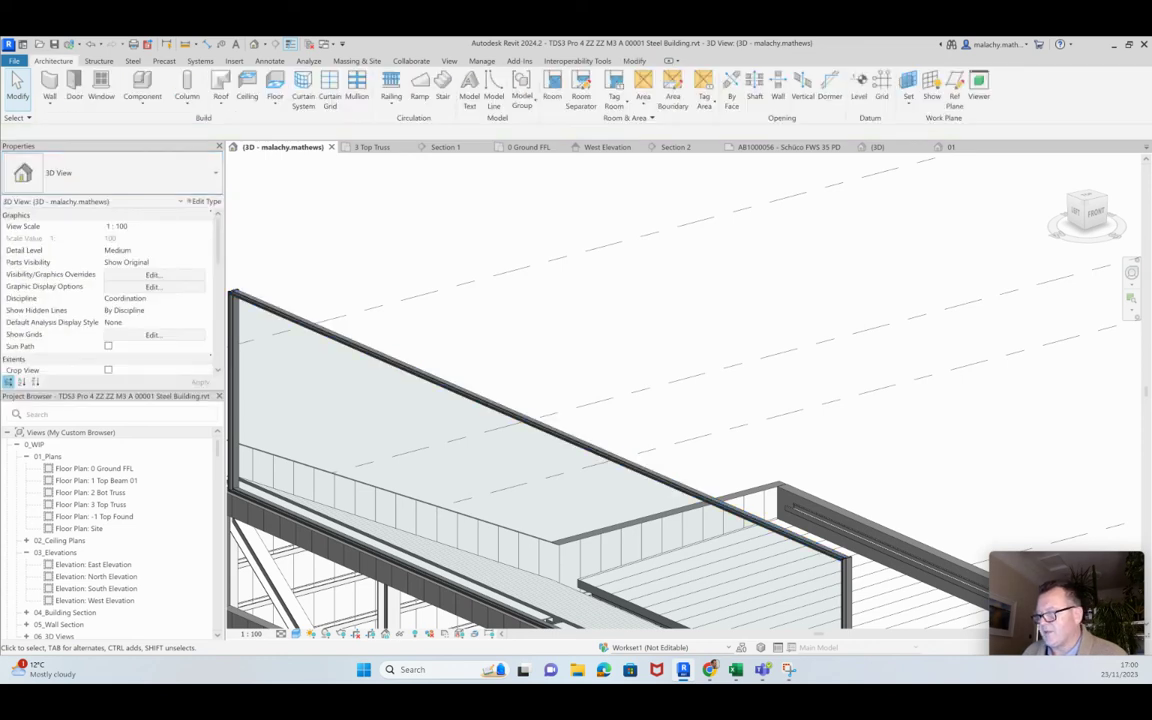
{"action": "scroll", "coordinate": [429, 257], "scroll_direction": "down", "scroll_amount": 2}
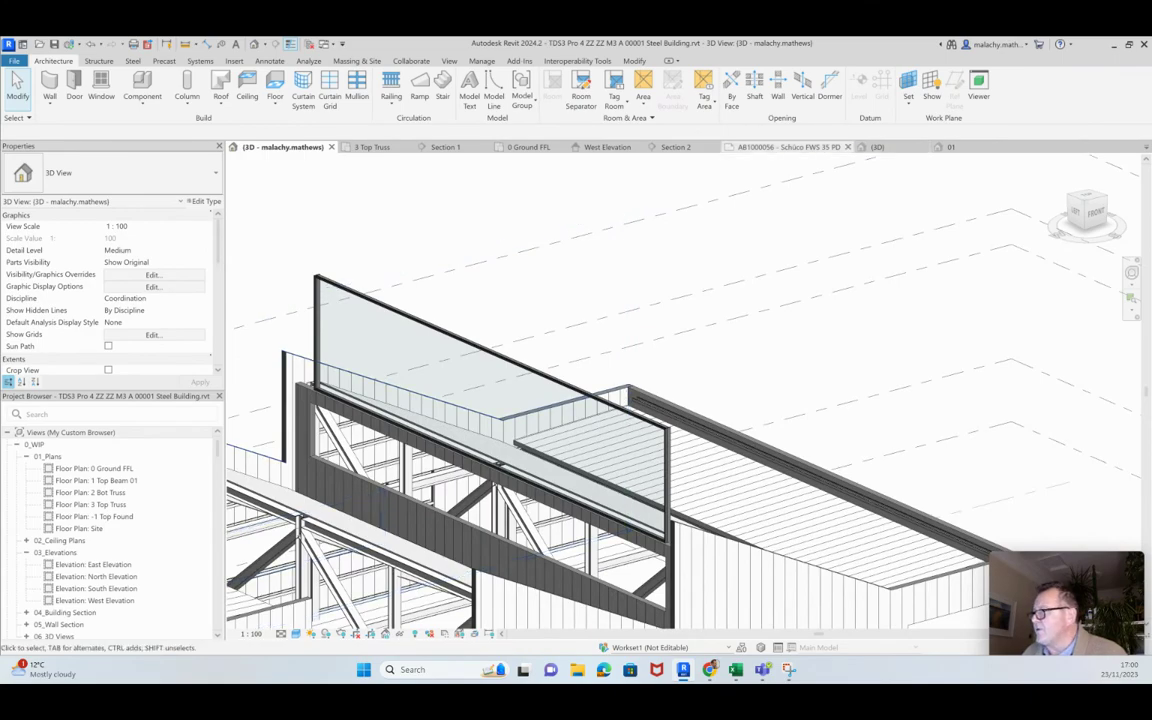
In Section 2, extend the crop region upward to reveal the full height of the new curtain wall
{"action": "left_click", "coordinate": [672, 147]}
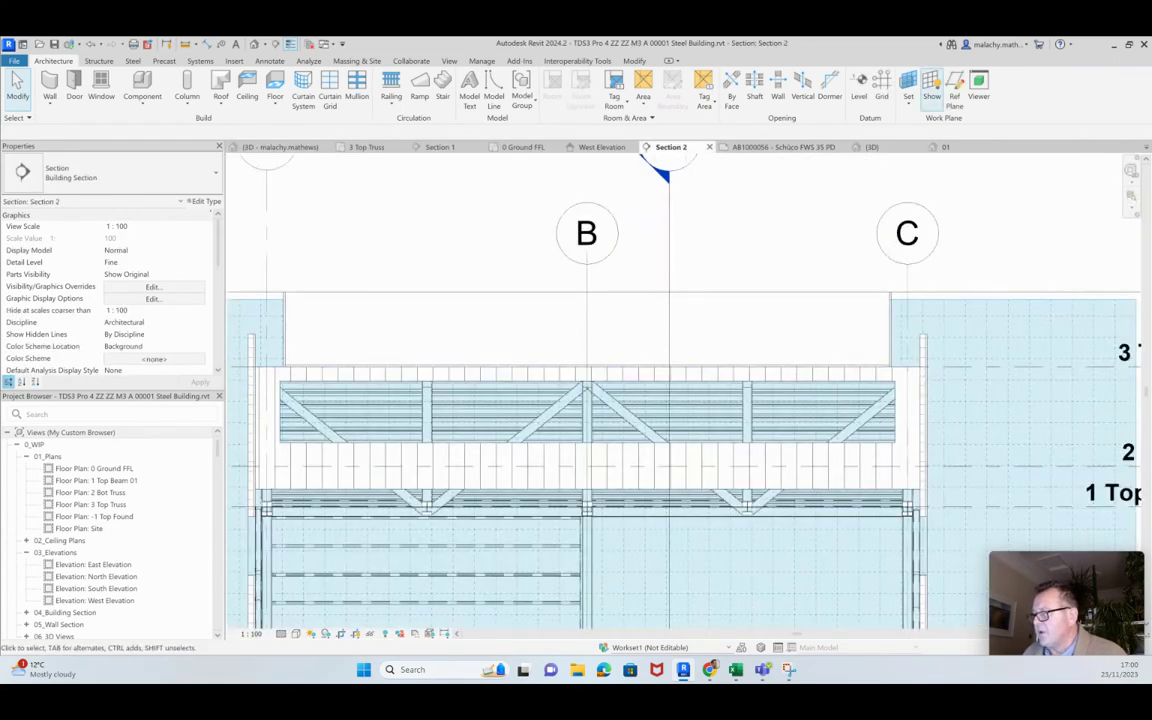
{"action": "scroll", "coordinate": [602, 380], "scroll_direction": "down", "scroll_amount": 2}
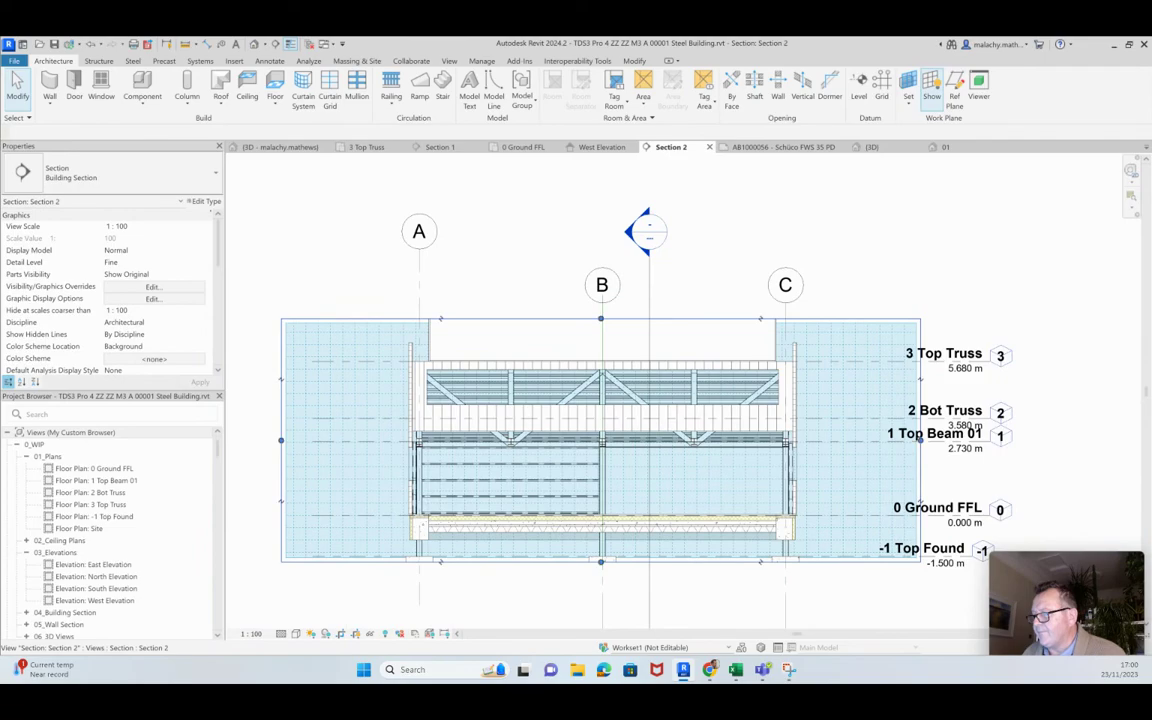
{"action": "left_click", "coordinate": [919, 438]}
{"action": "left_click_drag", "start_coordinate": [601, 318], "coordinate": [601, 252]}
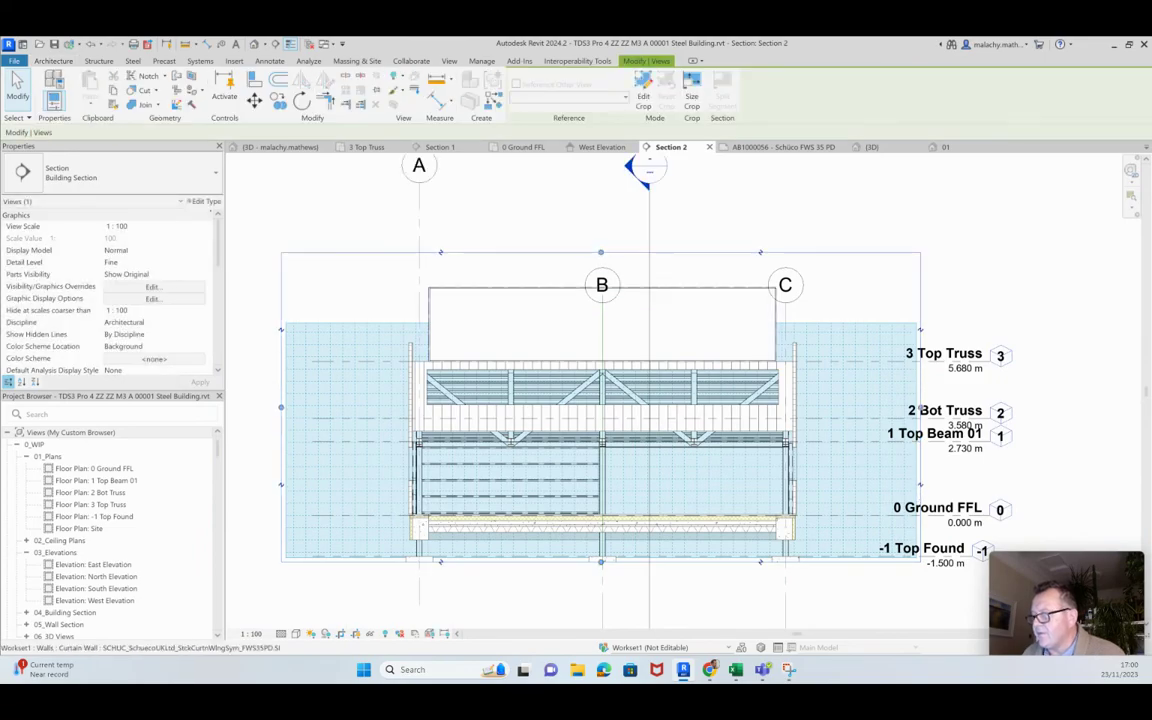
Fit the curtain wall's base and top to the cladding opening, with a base offset of -1609.7 and an unconnected height of 1329.7
{"action": "left_click", "coordinate": [602, 324]}
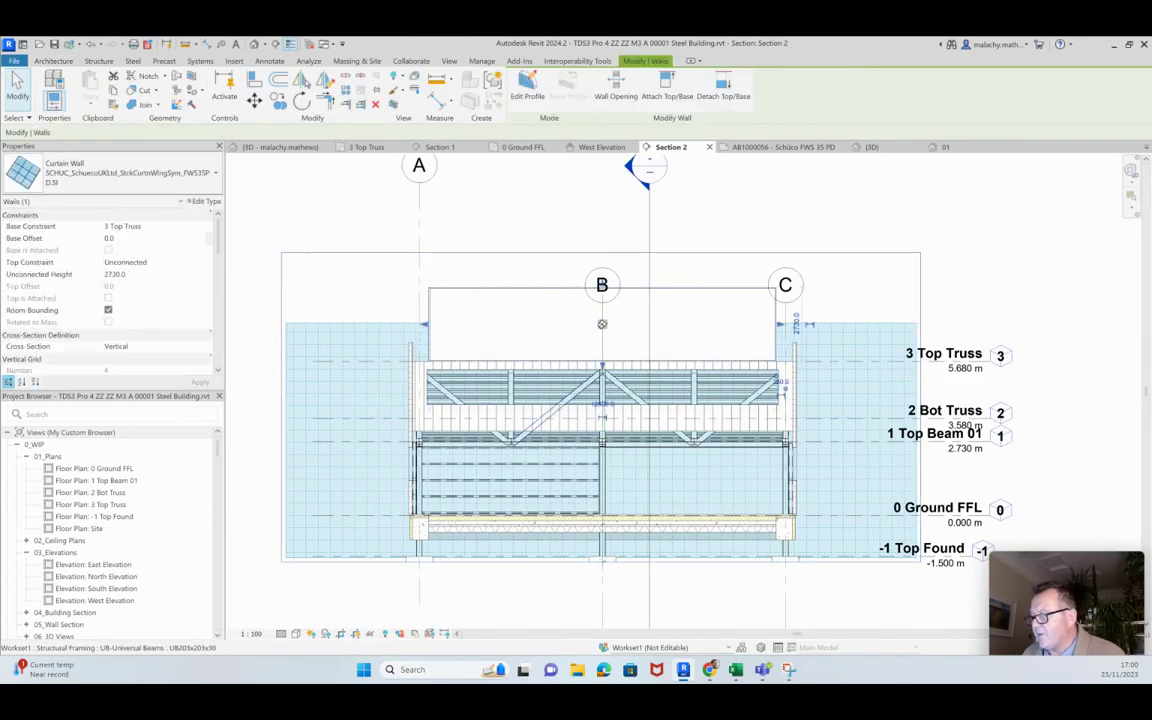
{"action": "scroll", "coordinate": [602, 324], "scroll_direction": "up", "scroll_amount": 2}
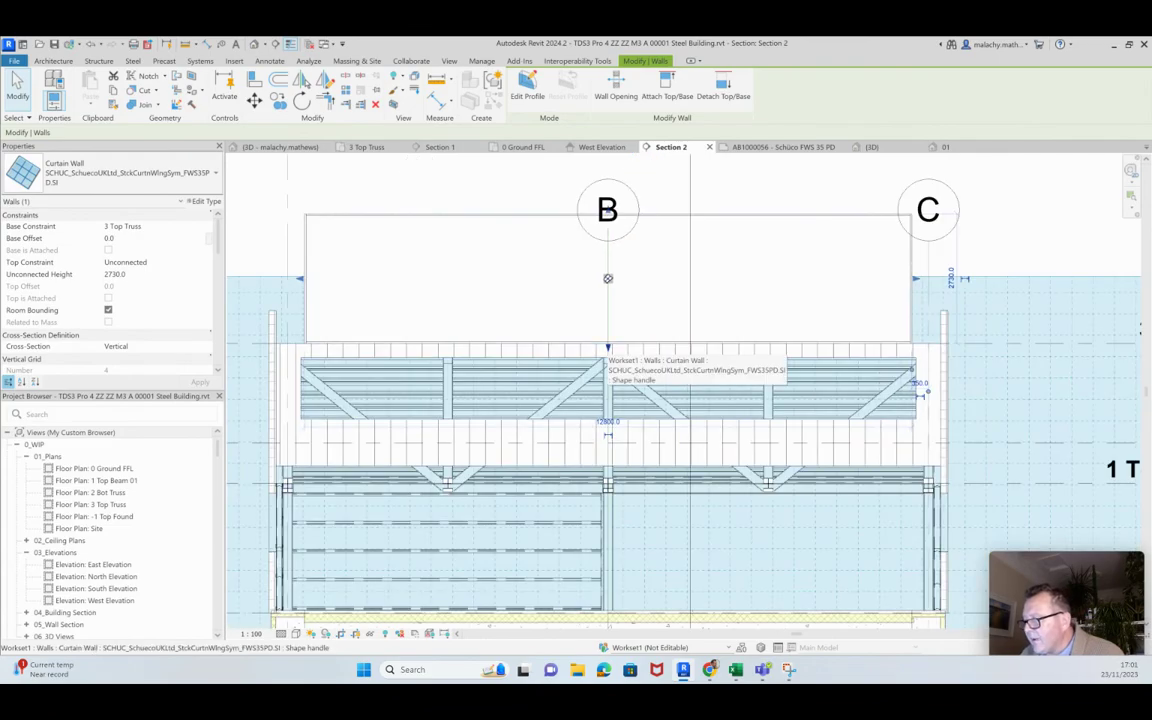
{"action": "left_click_drag", "start_coordinate": [608, 348], "coordinate": [608, 421]}
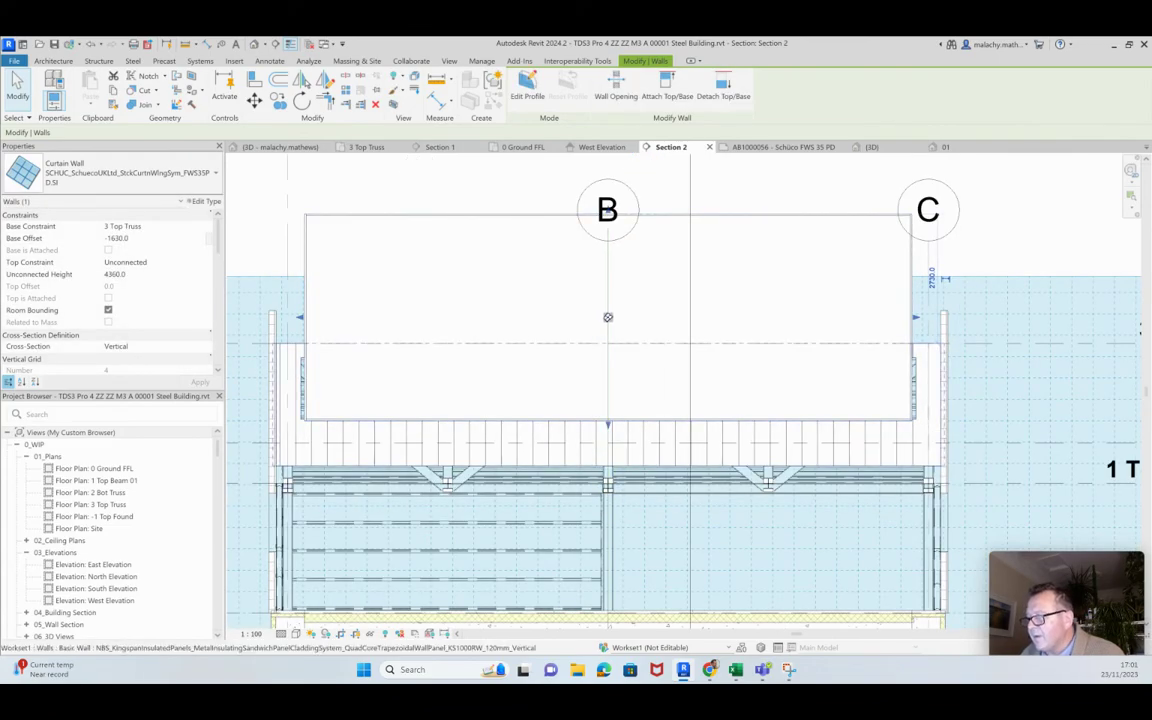
{"action": "left_click_drag", "start_coordinate": [608, 317], "coordinate": [609, 388]}
{"action": "scroll", "coordinate": [609, 349], "scroll_direction": "up", "scroll_amount": 2}
{"action": "middle_click_drag", "start_coordinate": [609, 349], "coordinate": [806, 356]}
{"action": "left_click_drag", "start_coordinate": [806, 356], "coordinate": [806, 355]}
{"action": "left_click_drag", "start_coordinate": [806, 415], "coordinate": [806, 411]}
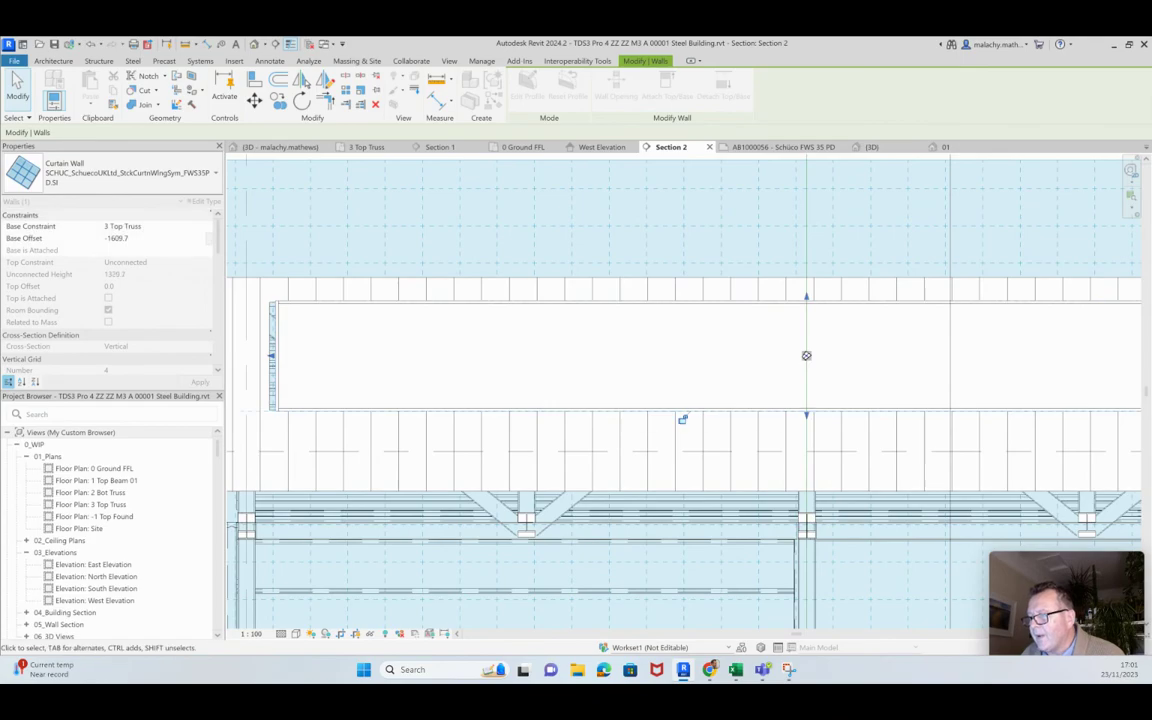
Stretch the curtain wall's ends near grids A and C to the opening's side edges and check the fit in 3D
{"action": "scroll", "coordinate": [282, 350], "scroll_direction": "up", "scroll_amount": 3}
{"action": "left_click_drag", "start_coordinate": [1085, 490], "coordinate": [676, 482]}
{"action": "scroll", "coordinate": [357, 357], "scroll_direction": "down", "scroll_amount": 4}
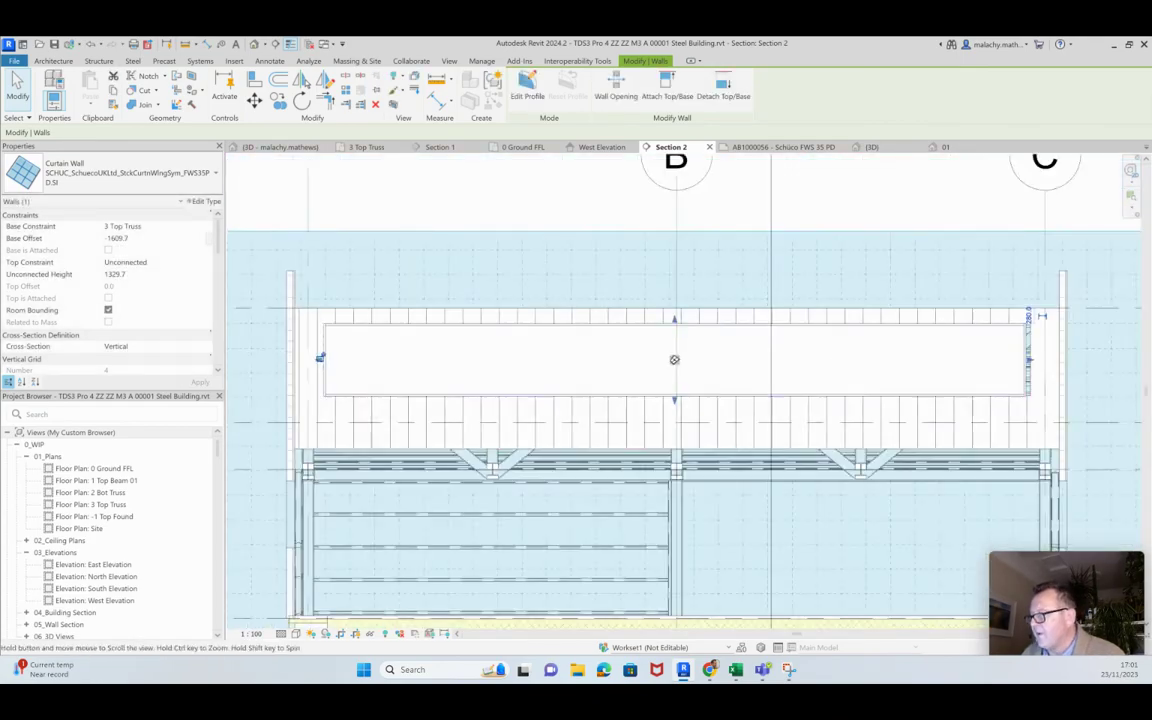
{"action": "middle_click_drag", "start_coordinate": [900, 362], "coordinate": [552, 355]}
{"action": "scroll", "coordinate": [697, 383], "scroll_direction": "up", "scroll_amount": 2}
{"action": "left_click_drag", "start_coordinate": [670, 327], "coordinate": [678, 334]}
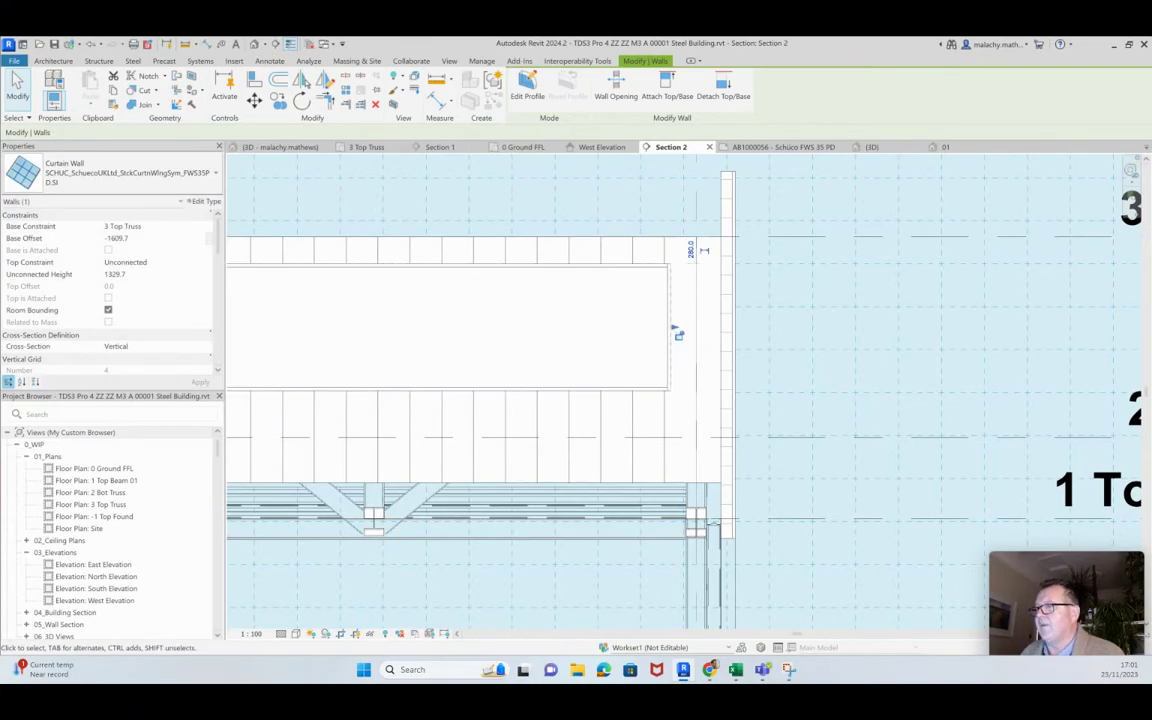
{"action": "key", "text": "3"}
{"action": "key", "text": "d"}
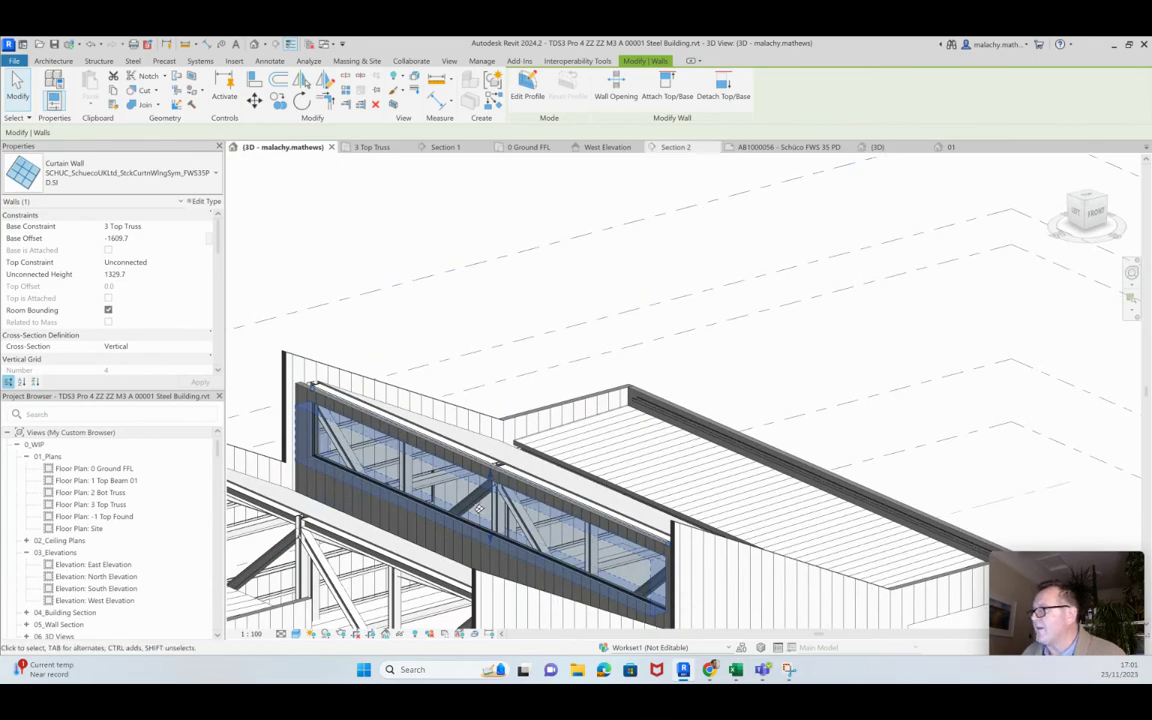
In Section 2, place a vertical curtain grid line at the midpoint of the curtain wall, on grid B
{"action": "left_click", "coordinate": [677, 147]}
{"action": "scroll", "coordinate": [621, 345], "scroll_direction": "down", "scroll_amount": 5}
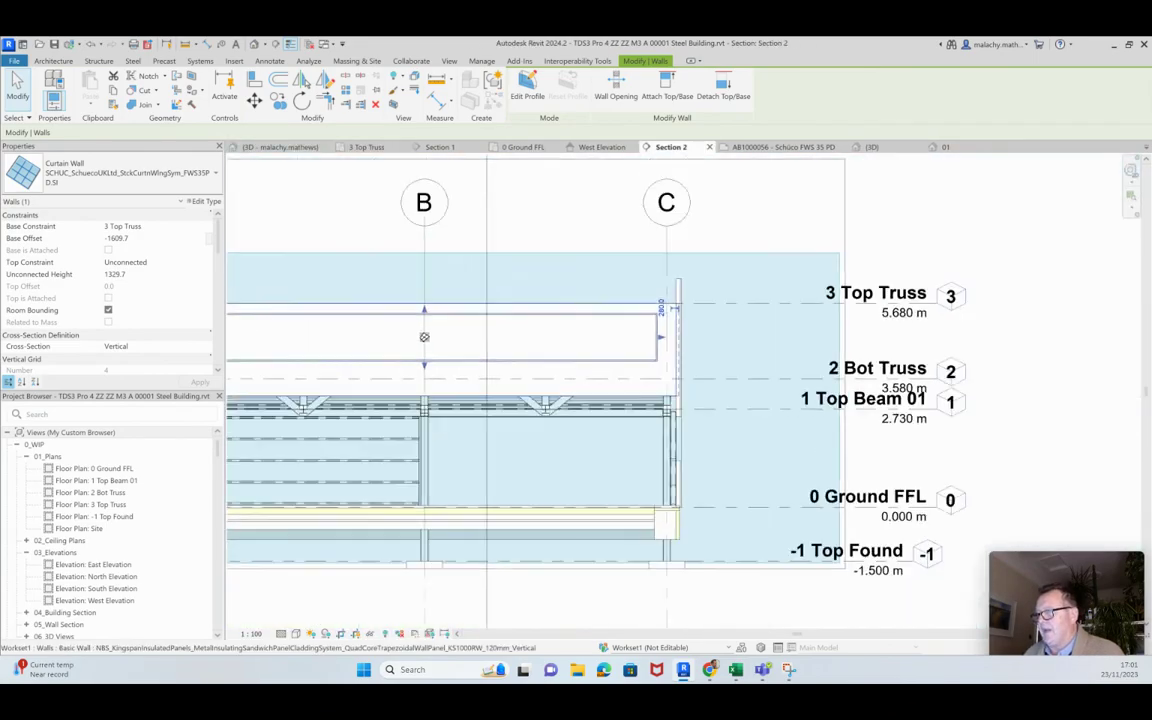
{"action": "middle_click_drag", "start_coordinate": [621, 345], "coordinate": [654, 355]}
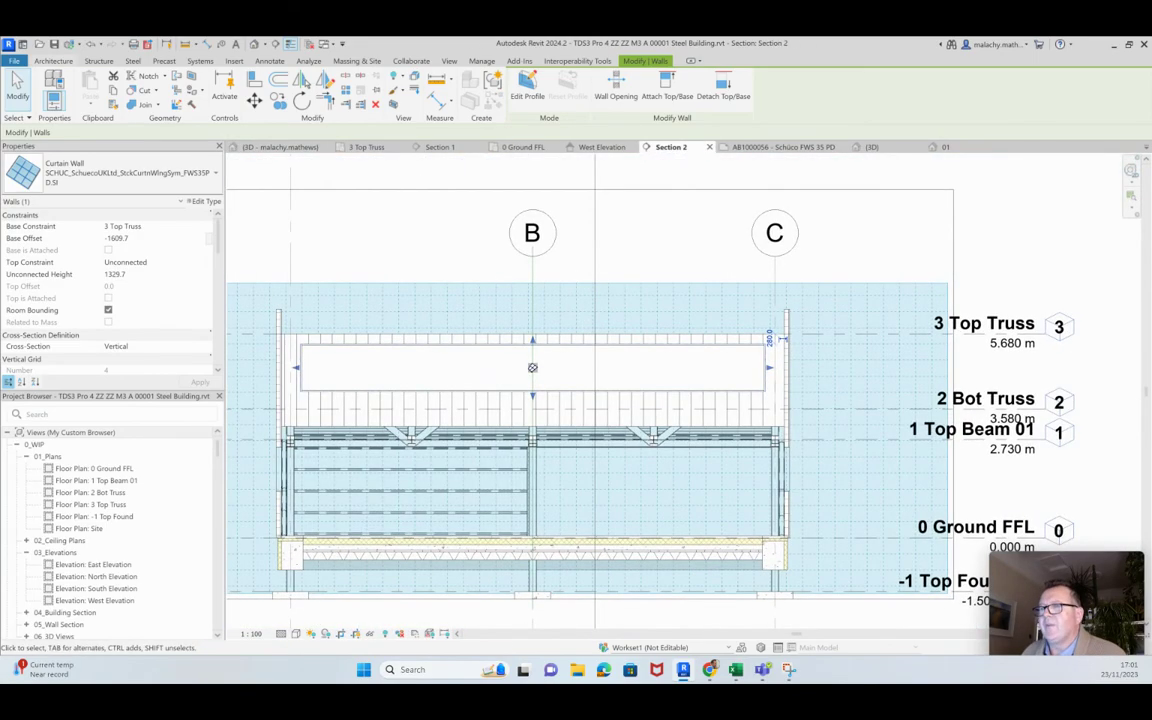
{"action": "left_click", "coordinate": [53, 61]}
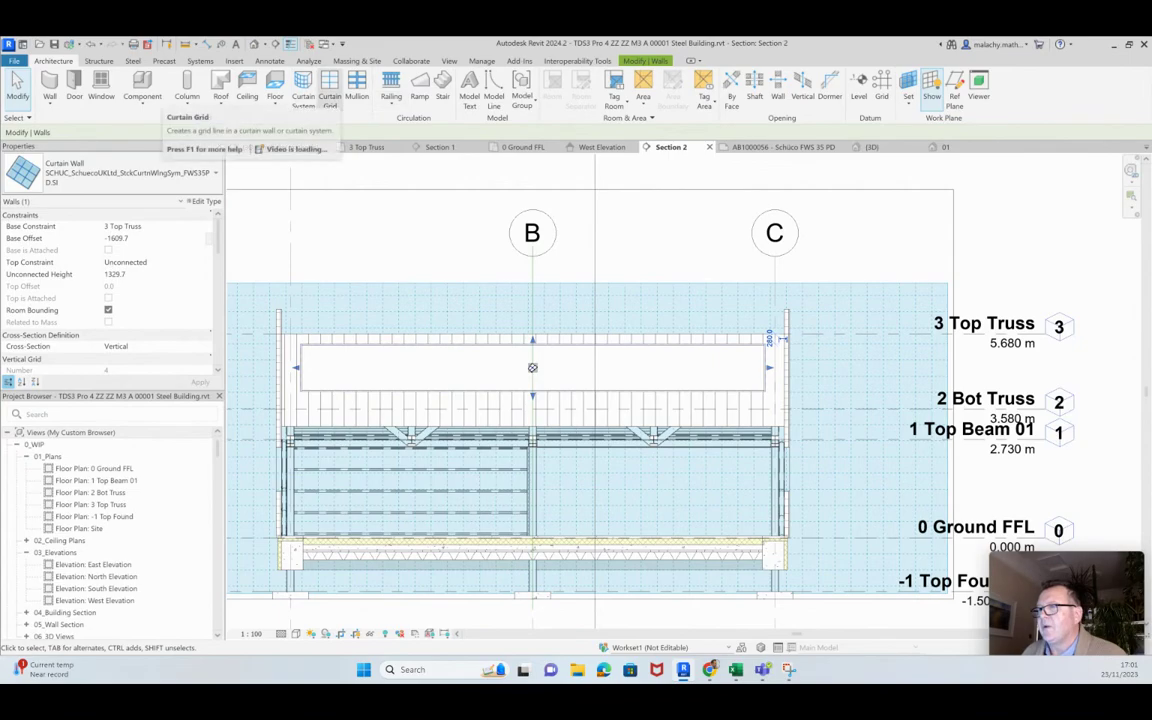
{"action": "left_click", "coordinate": [330, 92]}
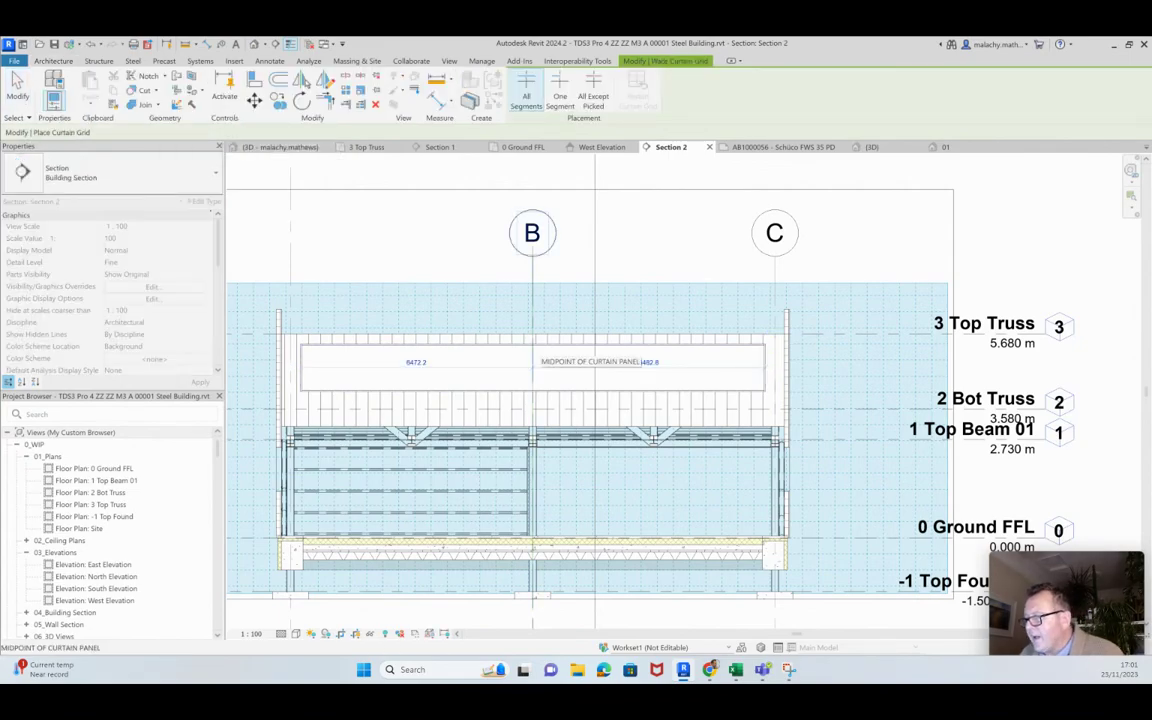
{"action": "scroll", "coordinate": [537, 372], "scroll_direction": "up", "scroll_amount": 2}
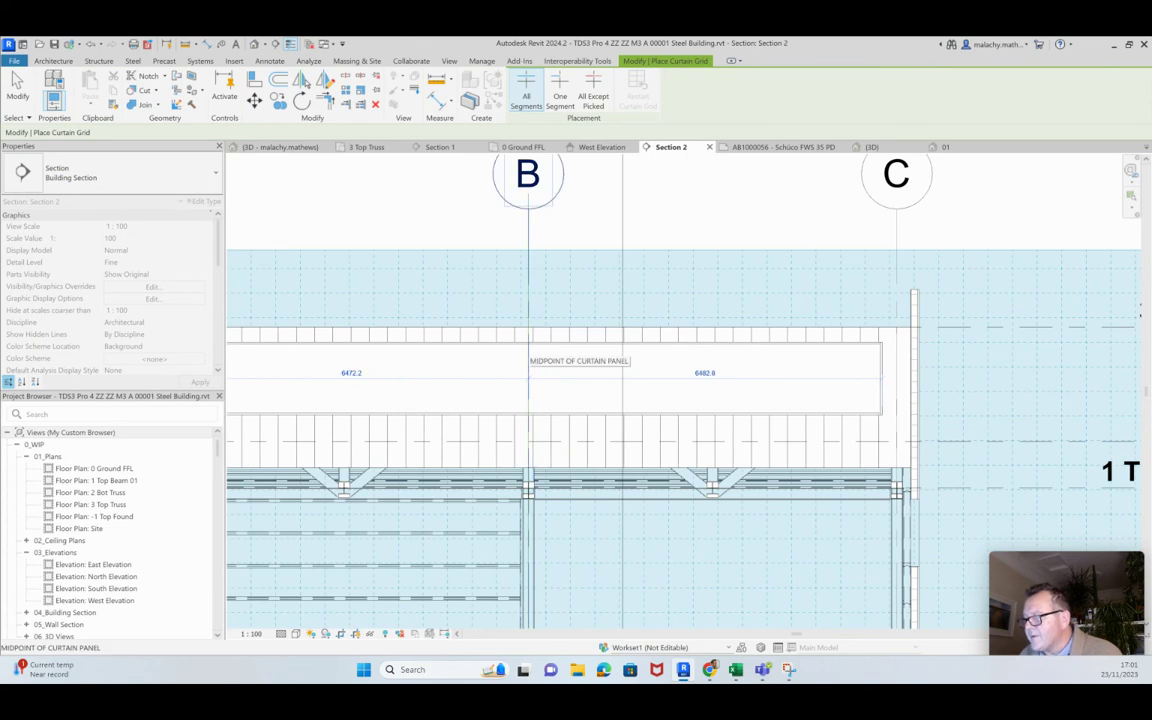
{"action": "scroll", "coordinate": [523, 344], "scroll_direction": "up", "scroll_amount": 2}
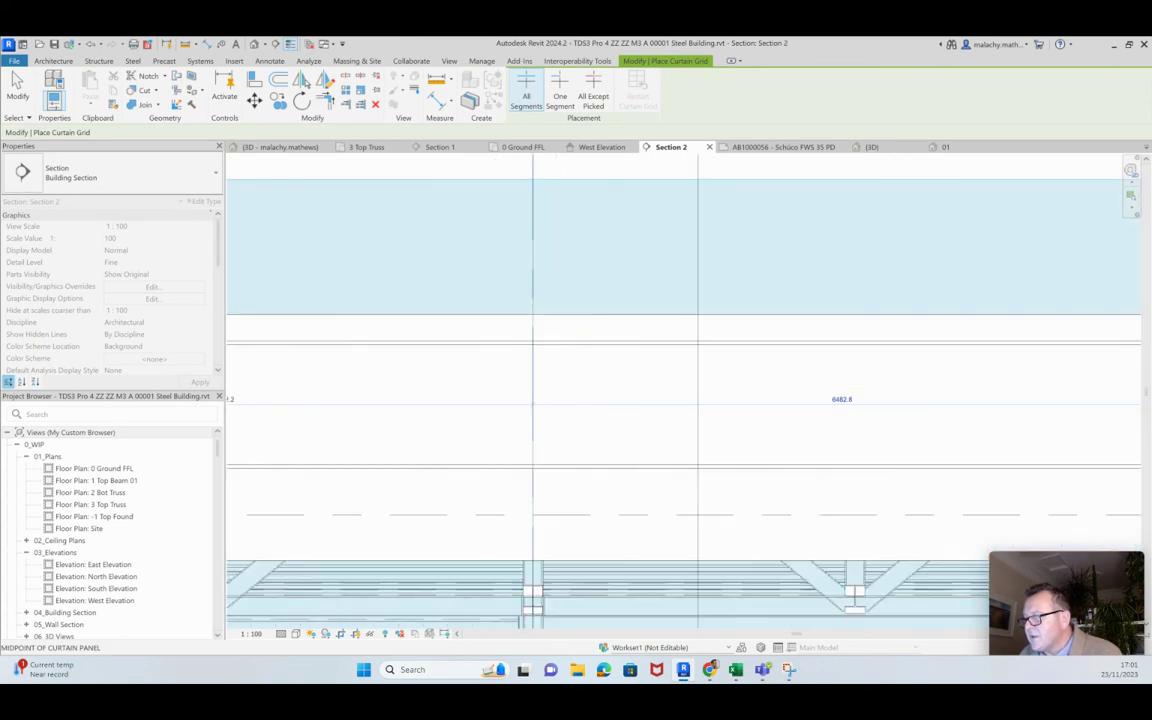
{"action": "middle_click_drag", "start_coordinate": [523, 344], "coordinate": [550, 344]}
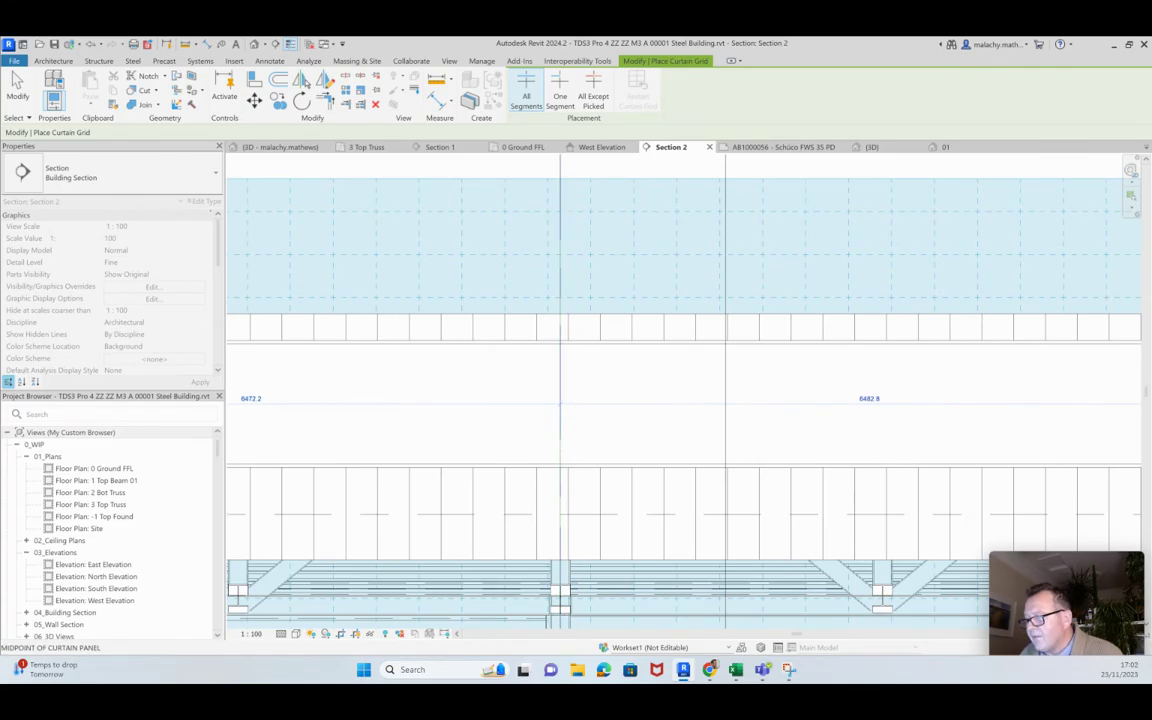
{"action": "scroll", "coordinate": [560, 398], "scroll_direction": "down", "scroll_amount": 3}
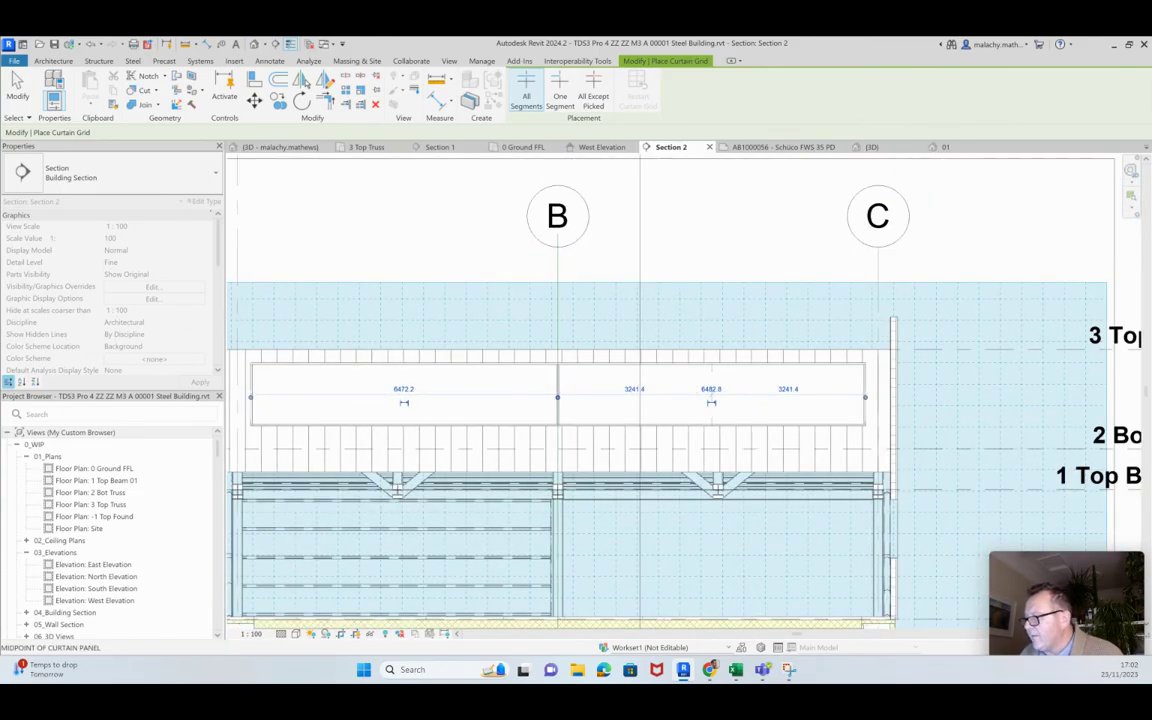
Add vertical curtain grid lines at successive panel midpoints to divide the curtain wall into eight bays
{"action": "left_click", "coordinate": [711, 398]}
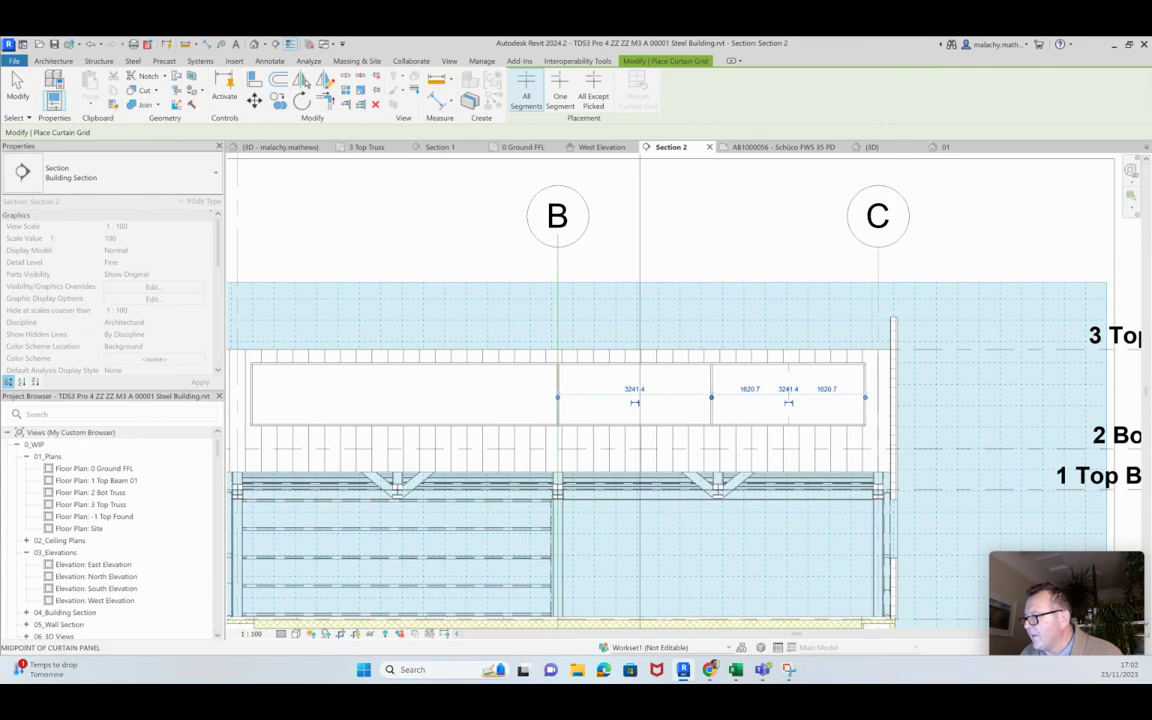
{"action": "left_click", "coordinate": [788, 398]}
{"action": "left_click", "coordinate": [634, 398]}
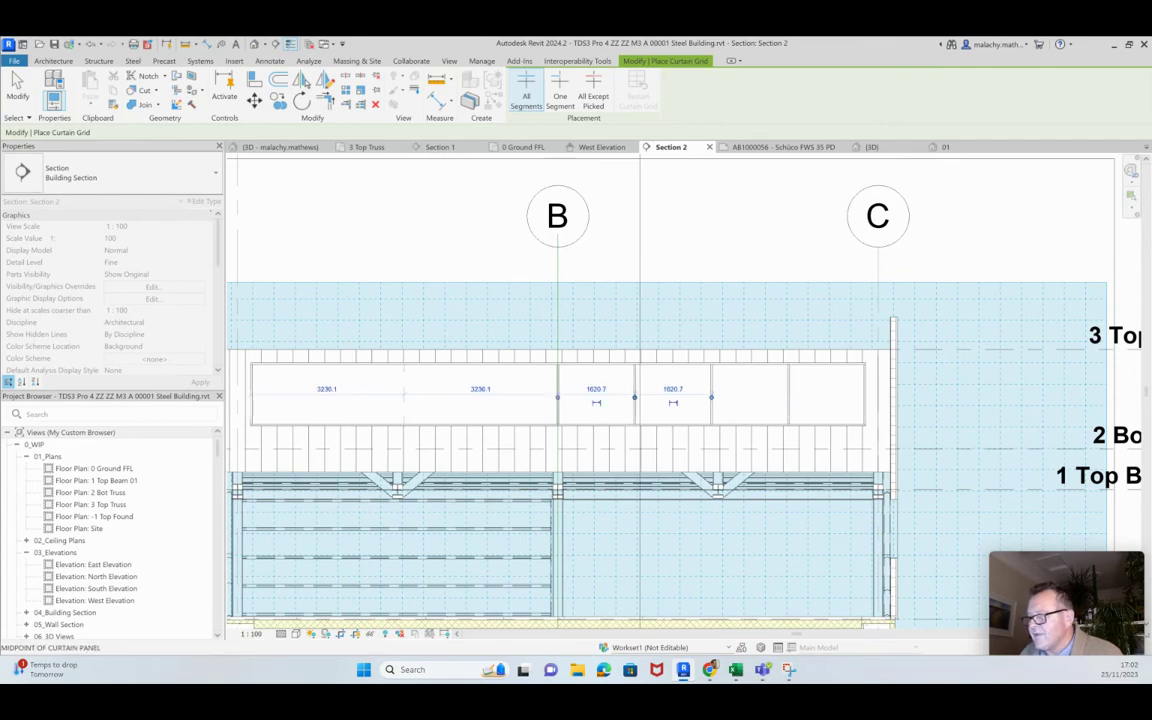
{"action": "left_click", "coordinate": [403, 398]}
{"action": "left_click", "coordinate": [481, 398]}
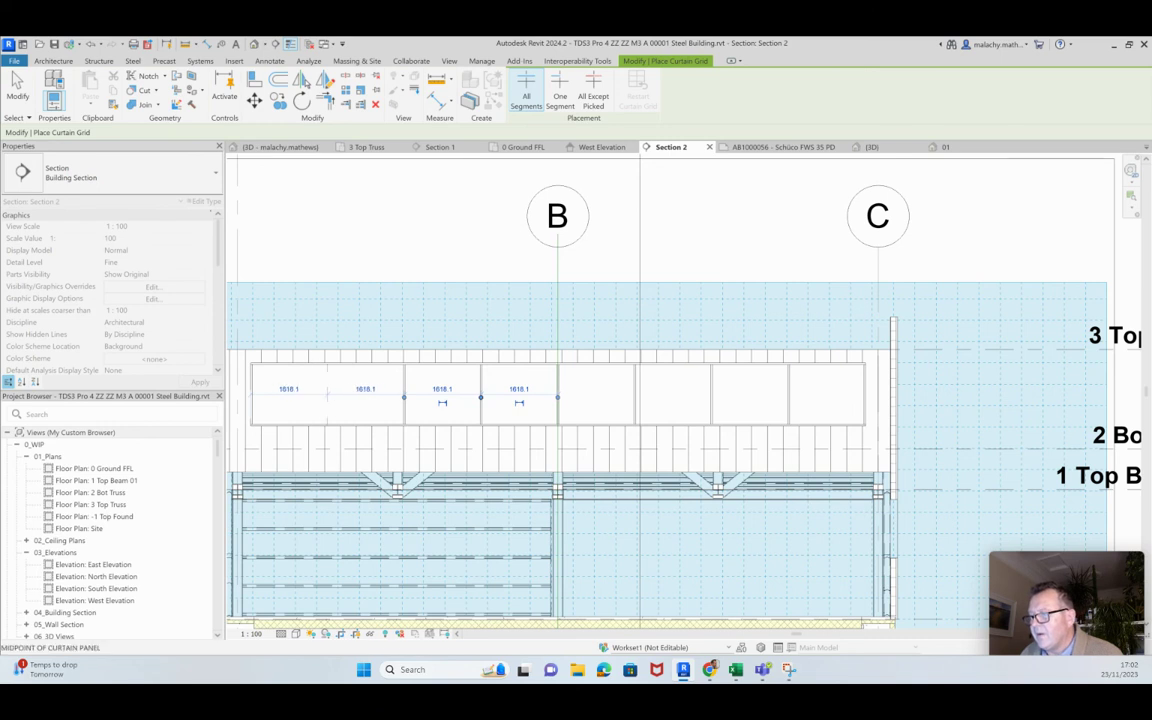
{"action": "left_click", "coordinate": [327, 397]}
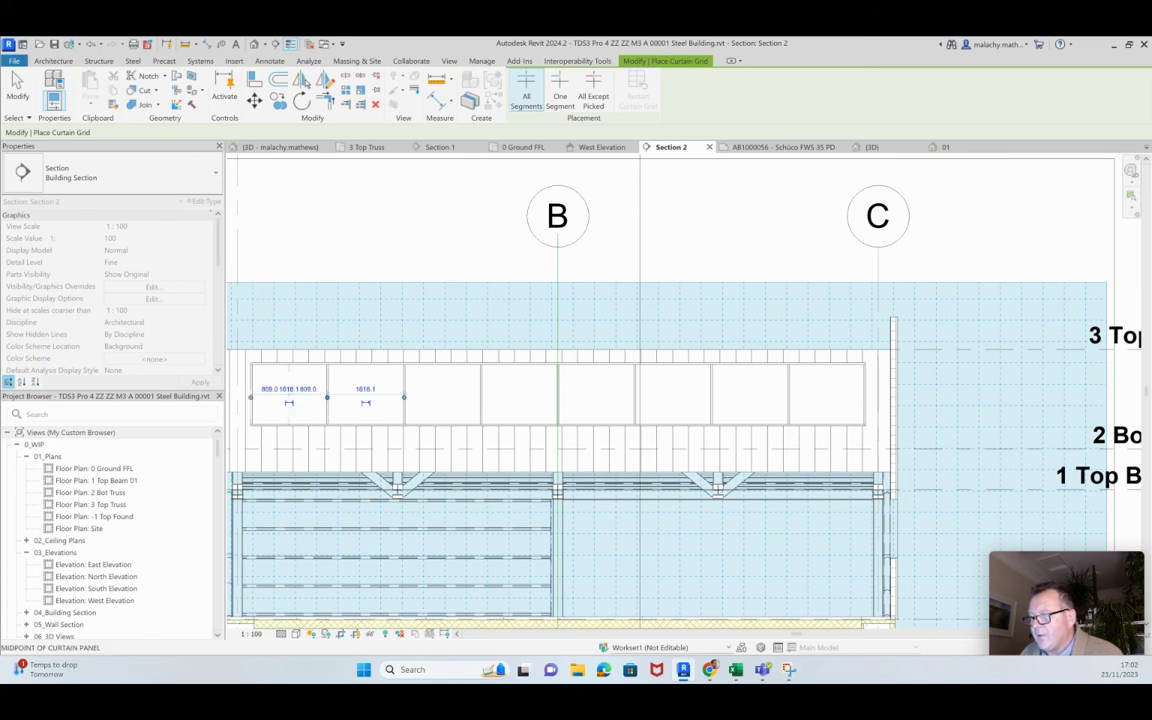
Halve each of the eight bays with a vertical curtain grid line at its midpoint, giving sixteen panels about 810 mm wide
{"action": "left_click", "coordinate": [289, 397]}
{"action": "left_click", "coordinate": [366, 397]}
{"action": "left_click", "coordinate": [442, 397]}
{"action": "left_click", "coordinate": [519, 397]}
{"action": "left_click", "coordinate": [596, 397]}
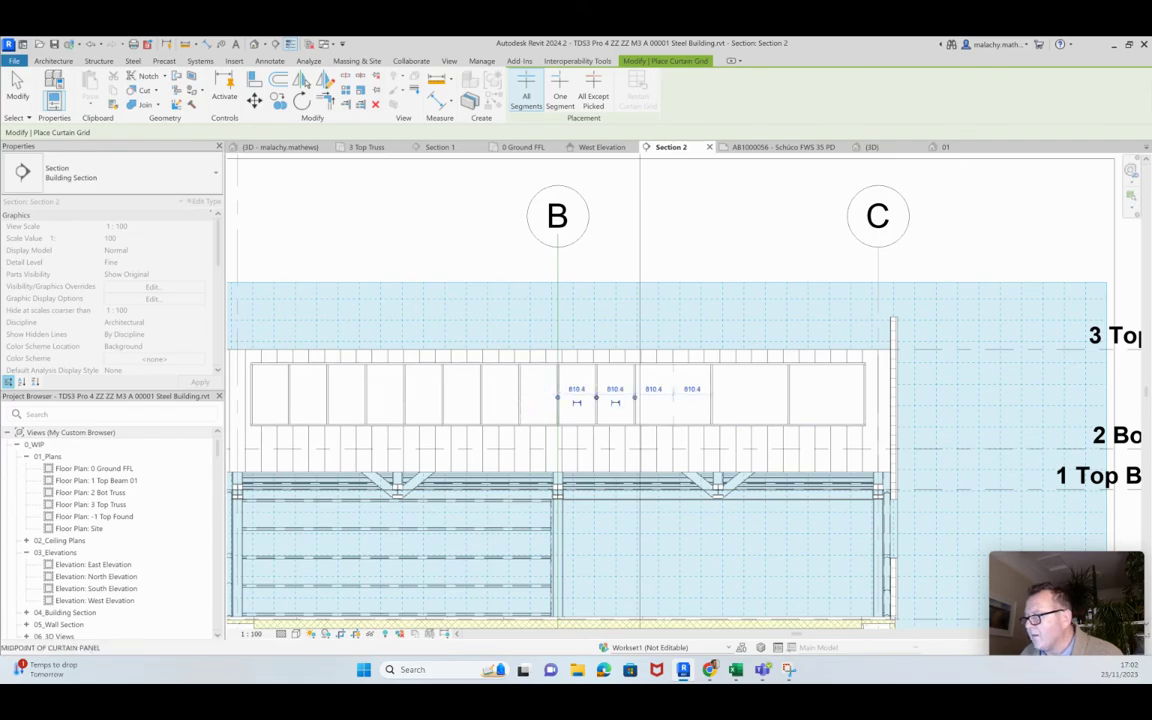
{"action": "left_click", "coordinate": [673, 397]}
{"action": "left_click", "coordinate": [750, 397]}
{"action": "left_click", "coordinate": [827, 397]}
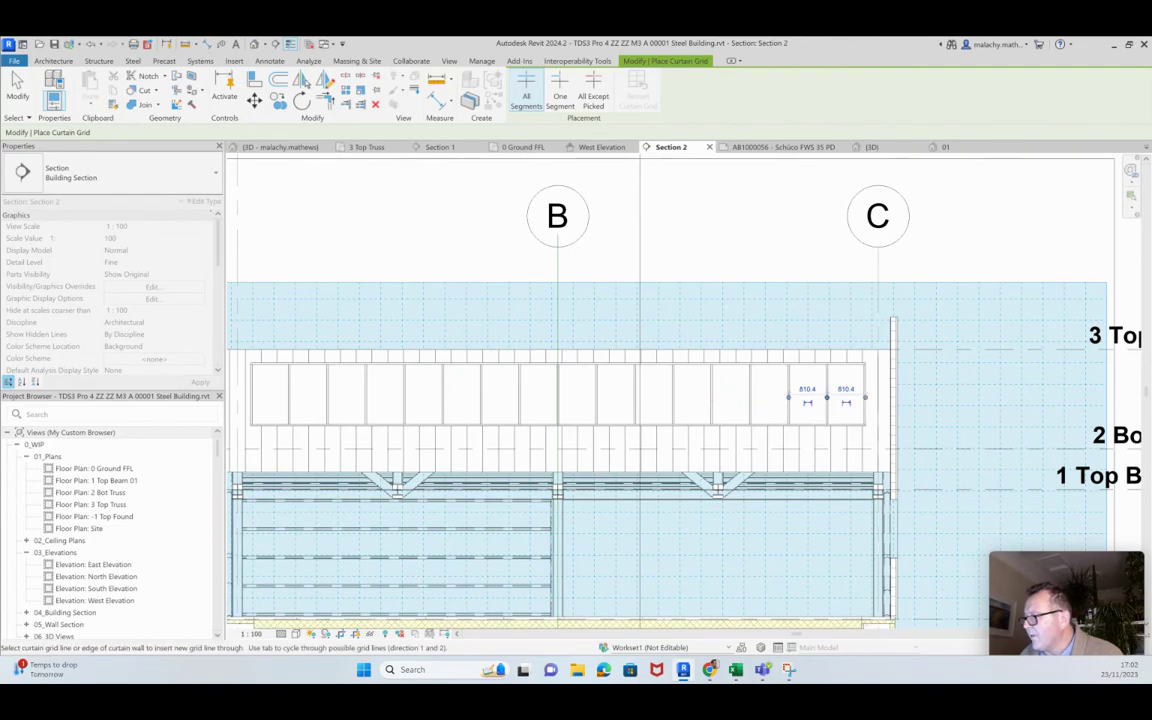
{"action": "key", "text": "Escape"}
{"action": "scroll", "coordinate": [572, 407], "scroll_direction": "down", "scroll_amount": 3}
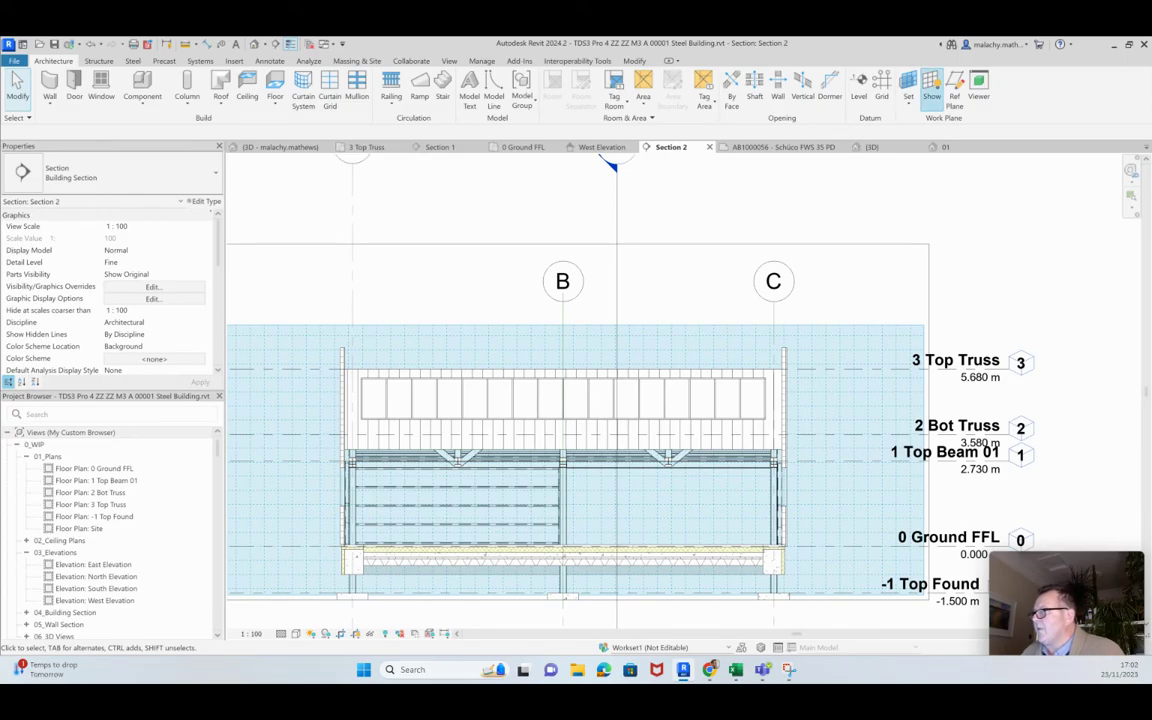
{"action": "scroll", "coordinate": [511, 399], "scroll_direction": "up", "scroll_amount": 2}
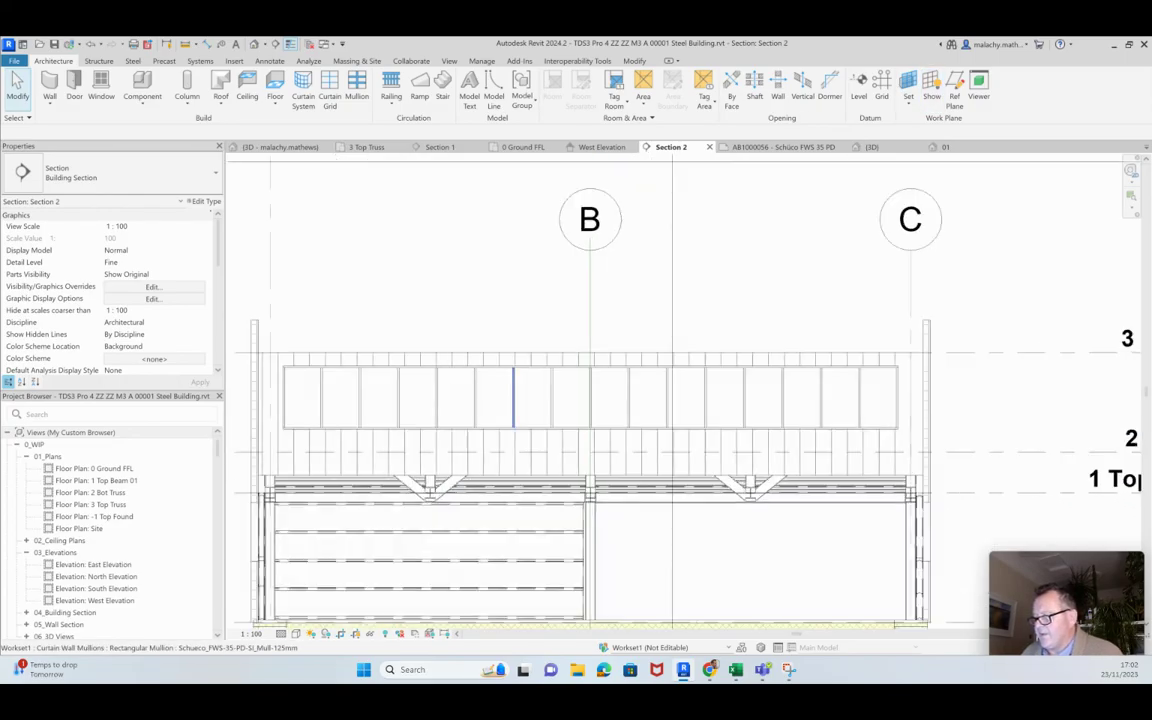
Inspect the subdivided northlight glazing in the 3D view, checking its mullions up close and its fit within the building
{"action": "left_click", "coordinate": [281, 147]}
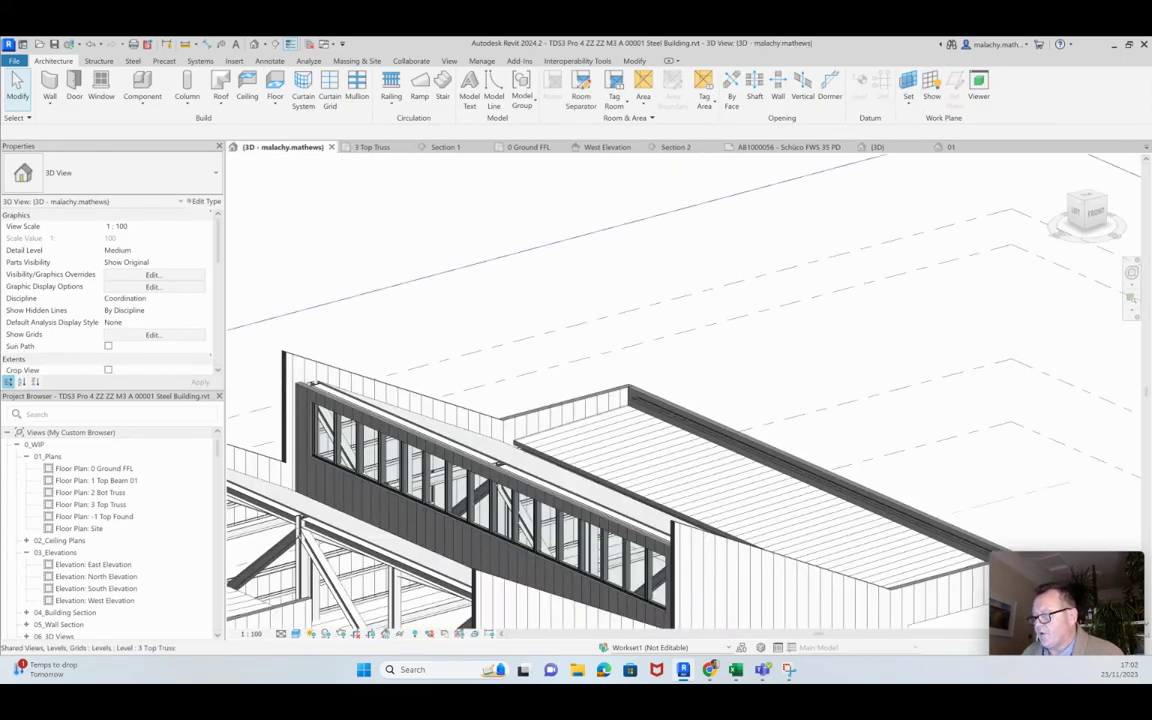
{"action": "scroll", "coordinate": [433, 440], "scroll_direction": "up", "scroll_amount": 5}
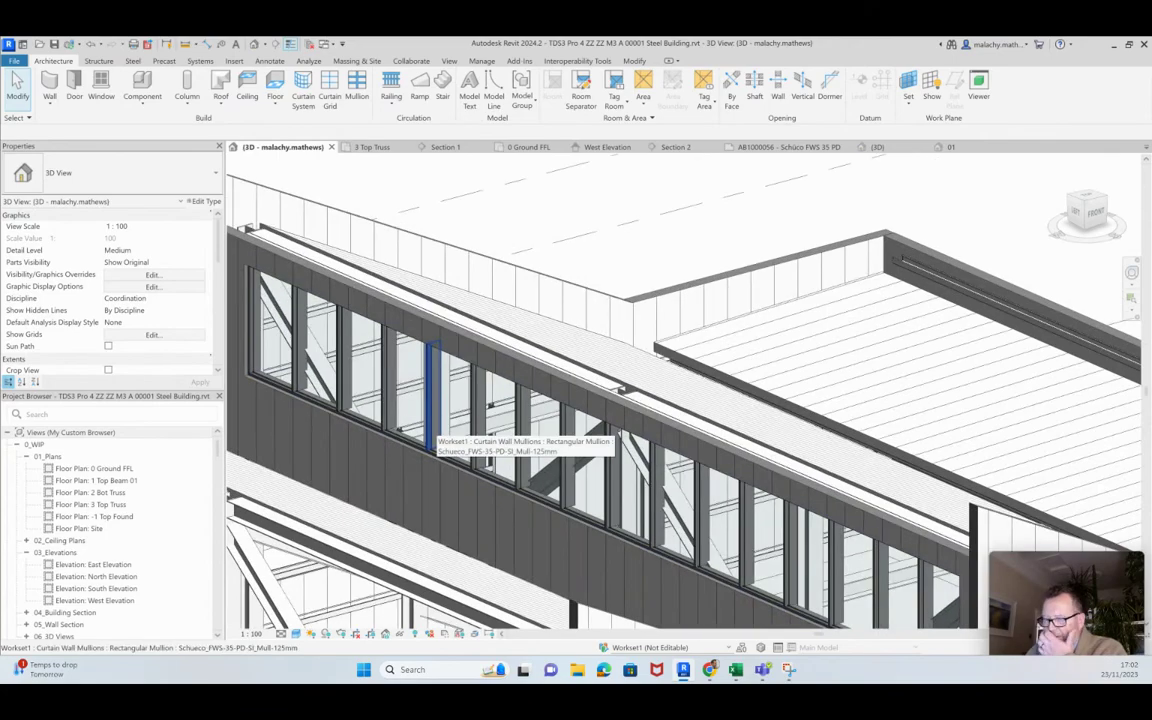
{"action": "scroll", "coordinate": [433, 440], "scroll_direction": "up", "scroll_amount": 4}
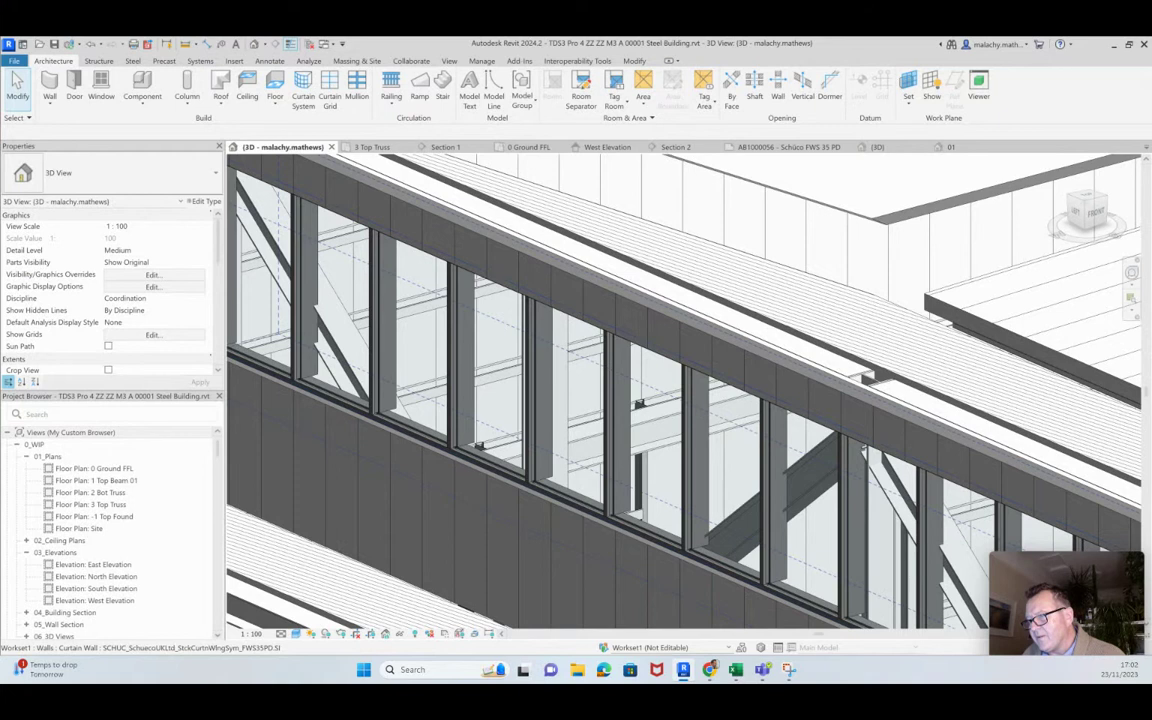
{"action": "scroll", "coordinate": [312, 440], "scroll_direction": "down", "scroll_amount": 5}
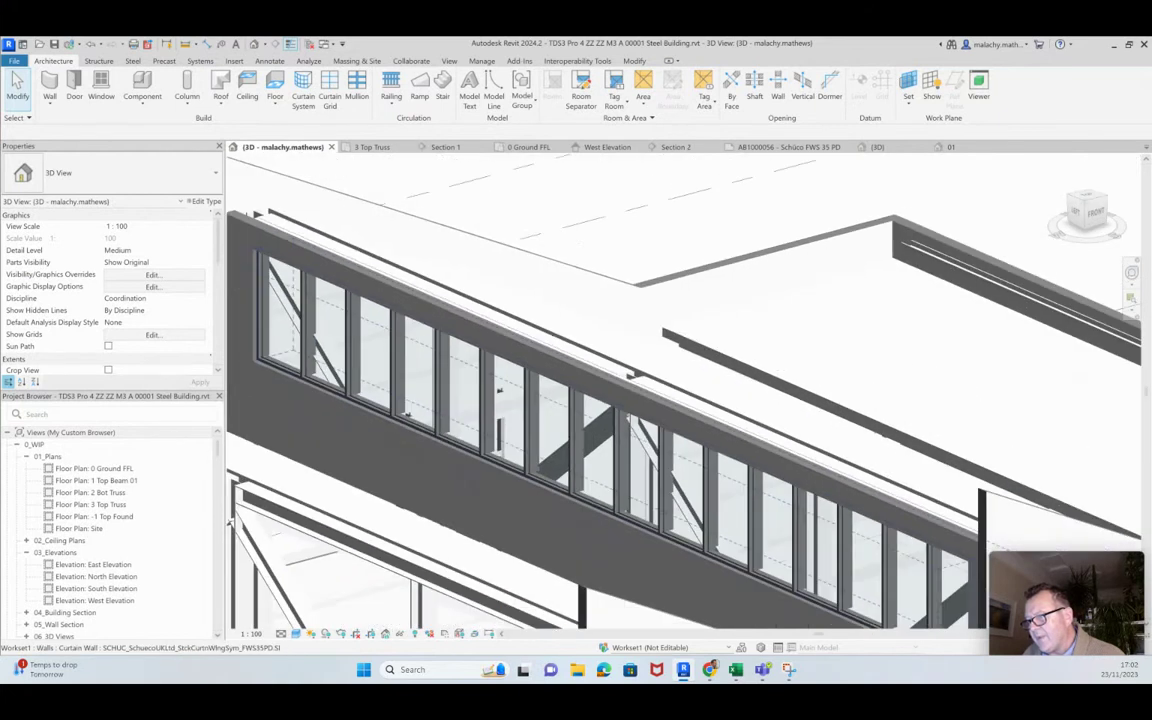
{"action": "scroll", "coordinate": [312, 440], "scroll_direction": "down", "scroll_amount": 2}
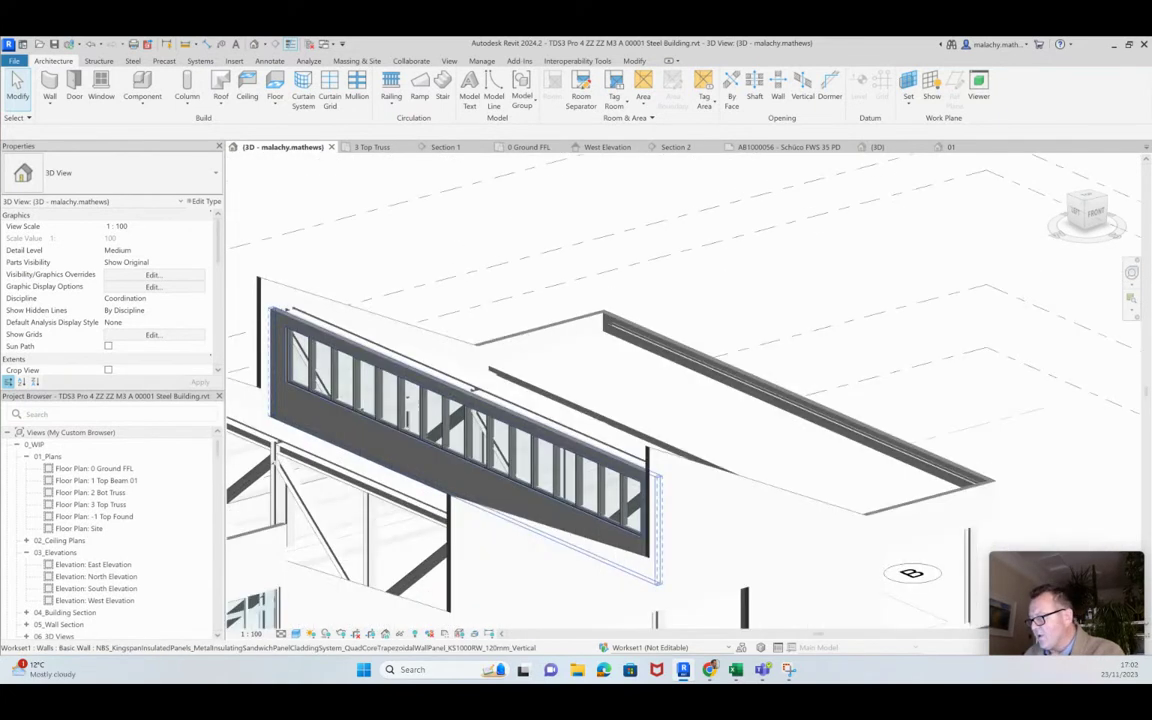
{"action": "scroll", "coordinate": [312, 440], "scroll_direction": "down", "scroll_amount": 1}
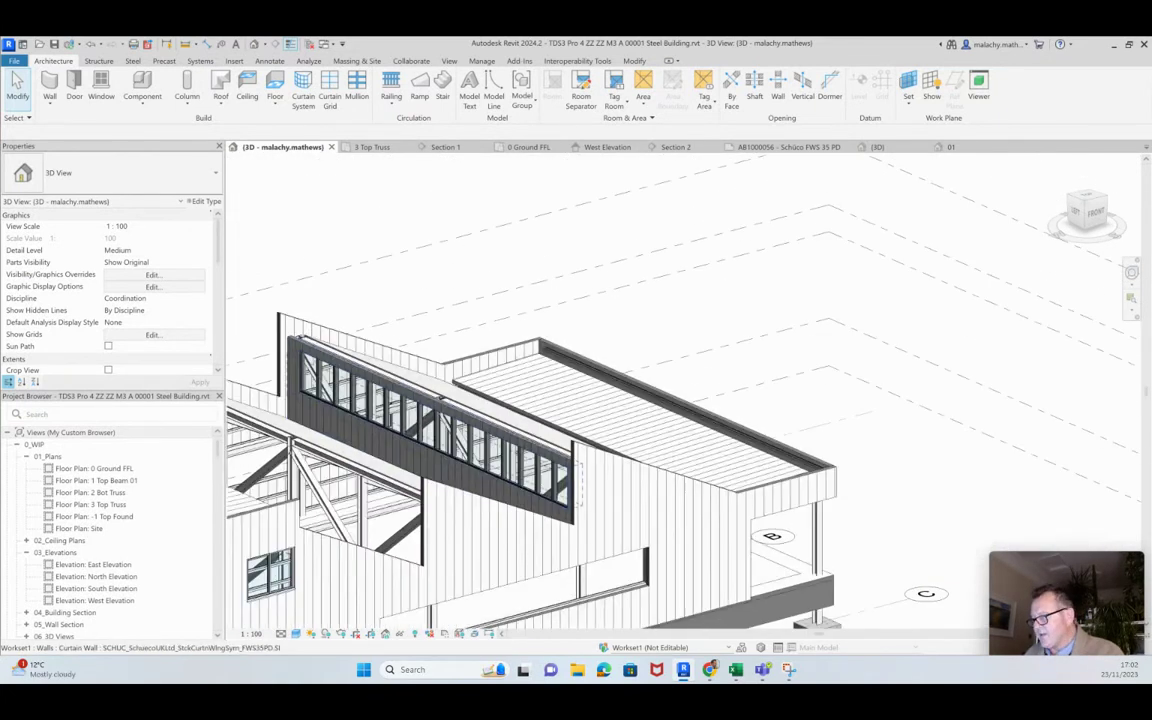
{"action": "middle_click_drag", "start_coordinate": [312, 440], "coordinate": [360, 338]}
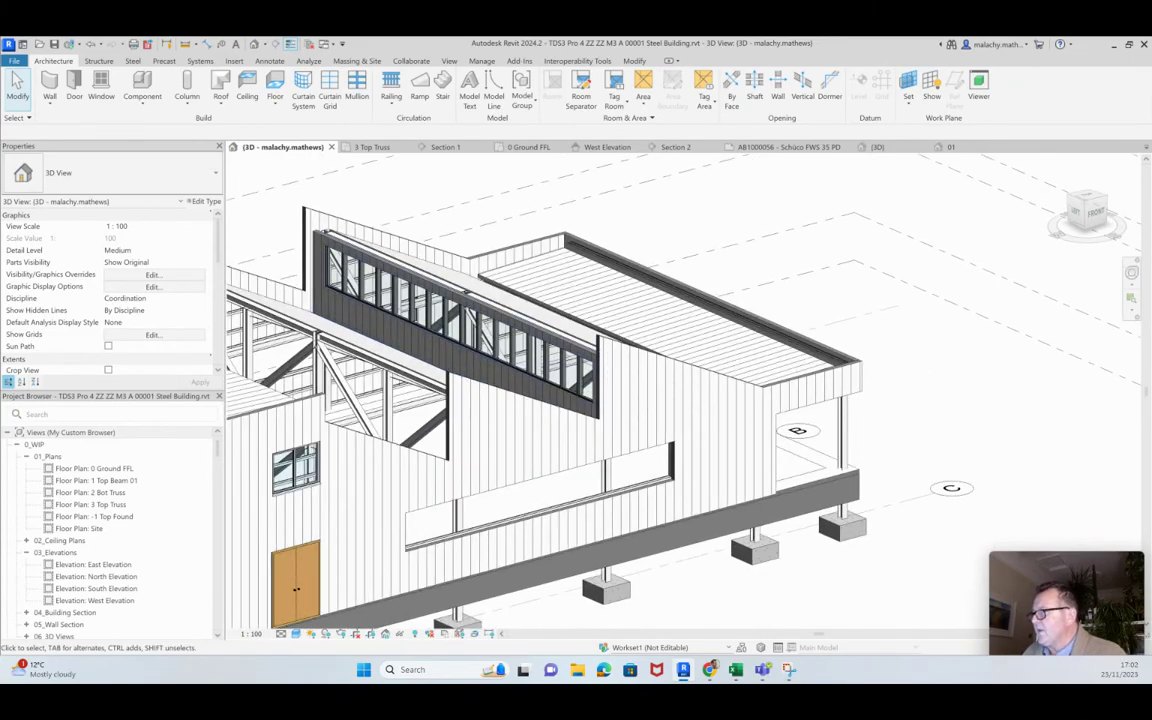
Switch to the Schüco FWS 35 PD.SI sample project and look over the curtain wall unit examples in its 3D view
{"action": "left_click", "coordinate": [788, 147]}
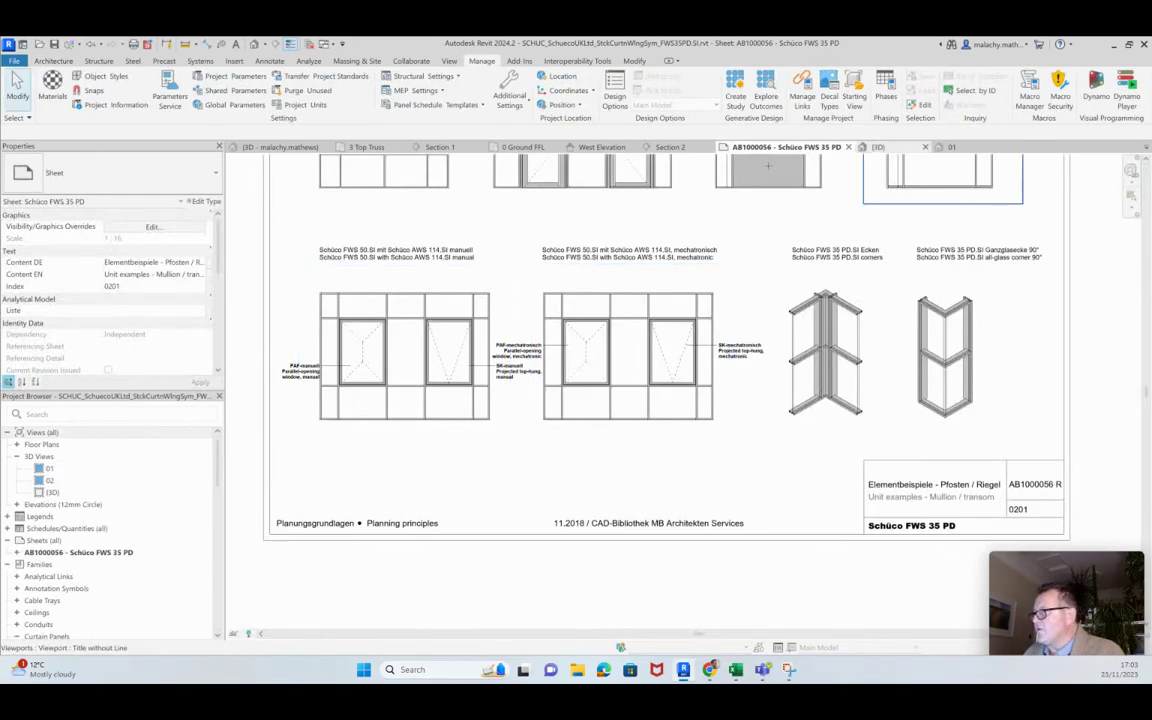
{"action": "left_click", "coordinate": [879, 147]}
{"action": "scroll", "coordinate": [580, 443], "scroll_direction": "up", "scroll_amount": 3}
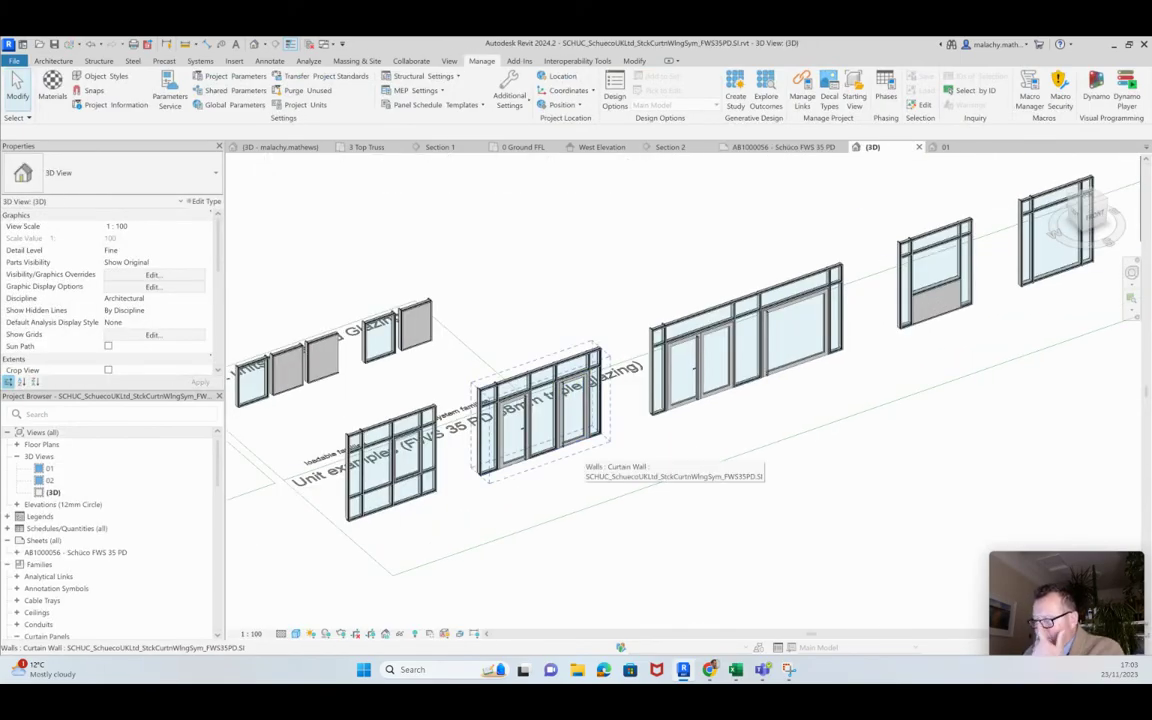
Open the AWS75BS tilt-turn window family from the first curtain wall example and load it into the Steel Building project
{"action": "scroll", "coordinate": [405, 457], "scroll_direction": "up", "scroll_amount": 3}
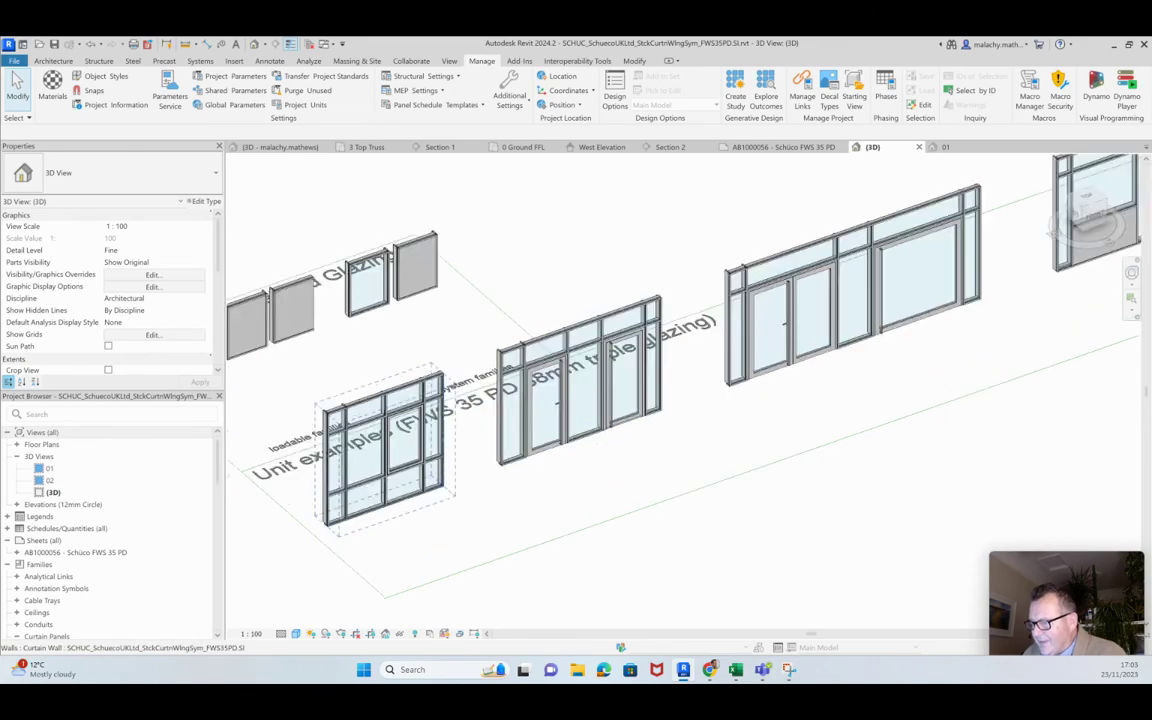
{"action": "left_click", "coordinate": [493, 401]}
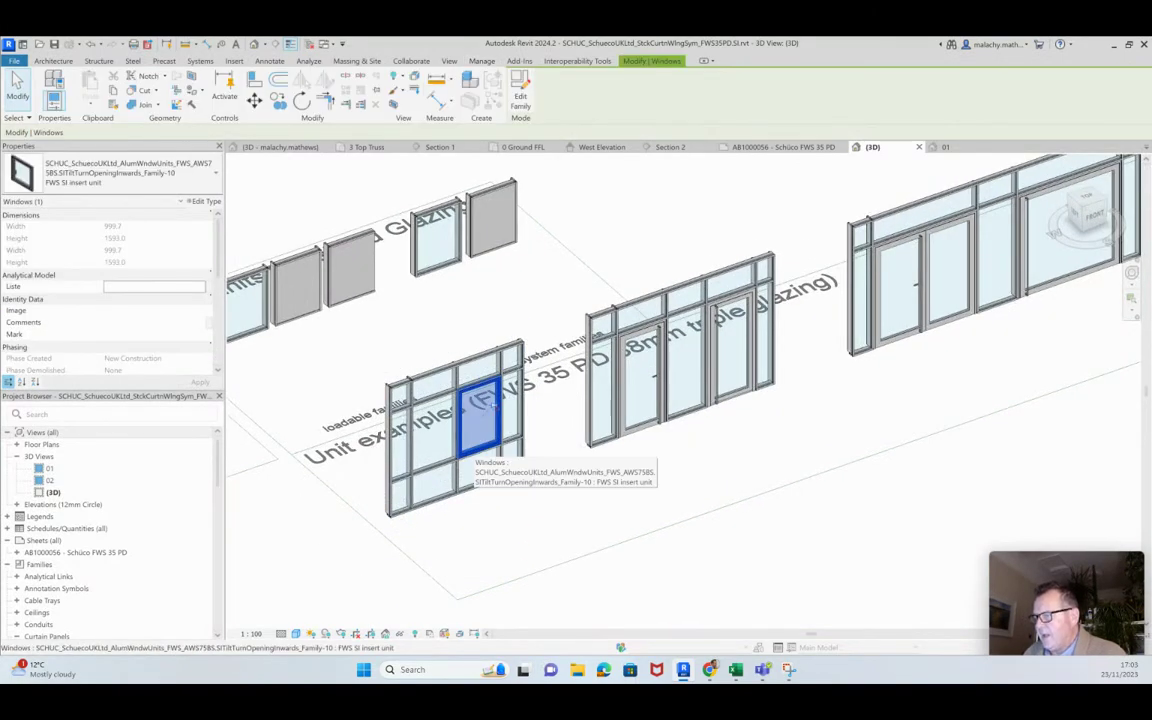
{"action": "double_click", "coordinate": [492, 405]}
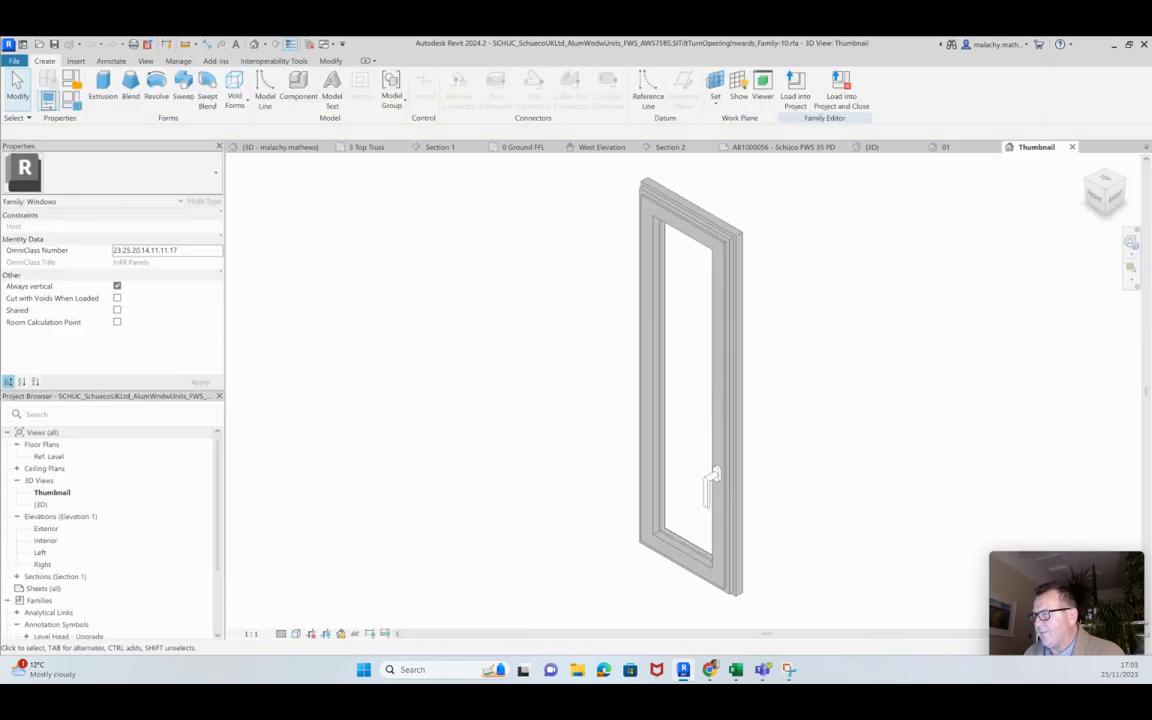
{"action": "left_click", "coordinate": [795, 88]}
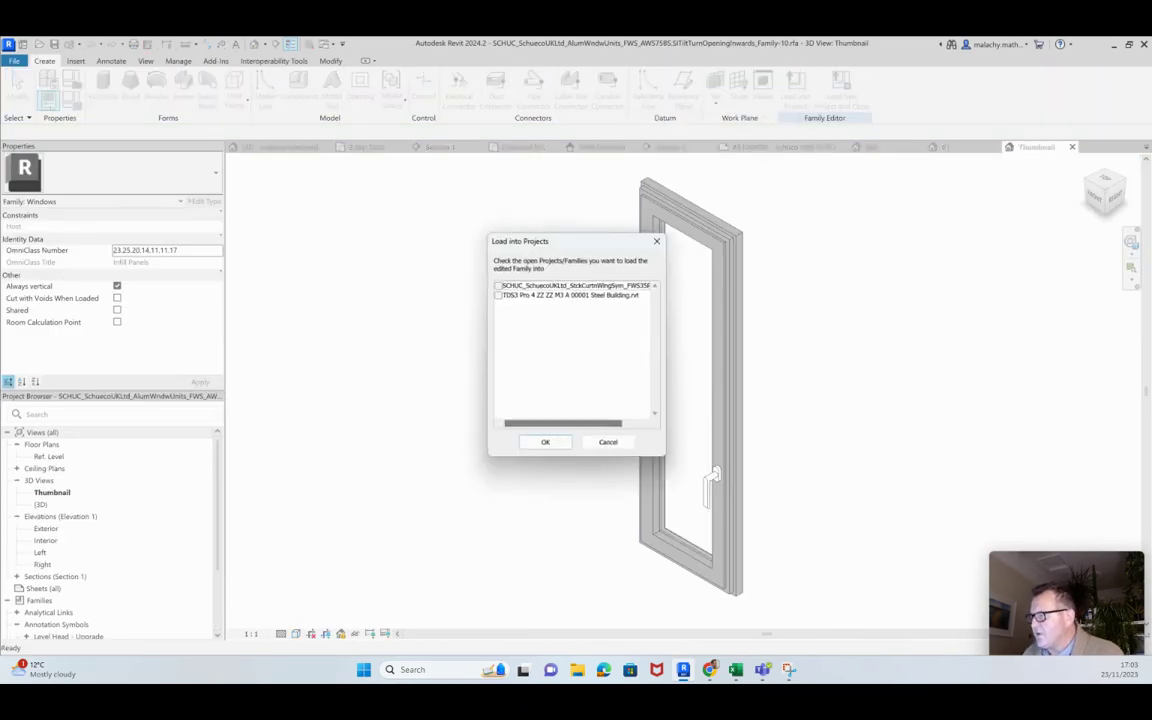
{"action": "left_click", "coordinate": [498, 294]}
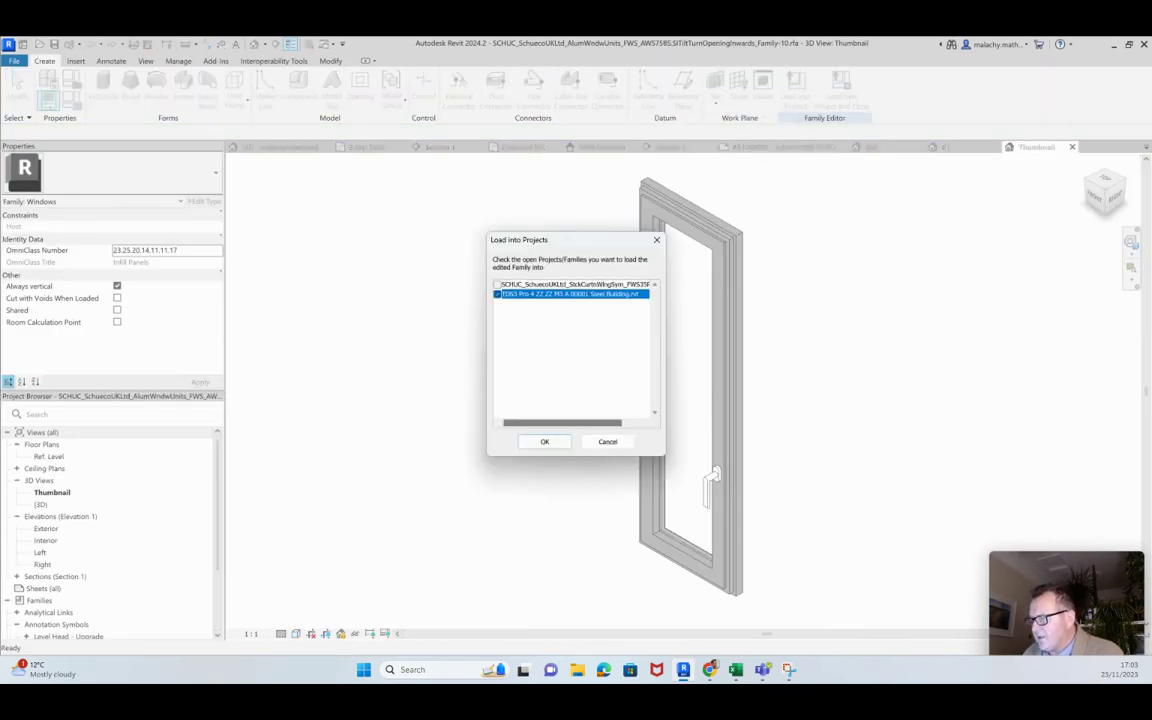
{"action": "left_click", "coordinate": [544, 441]}
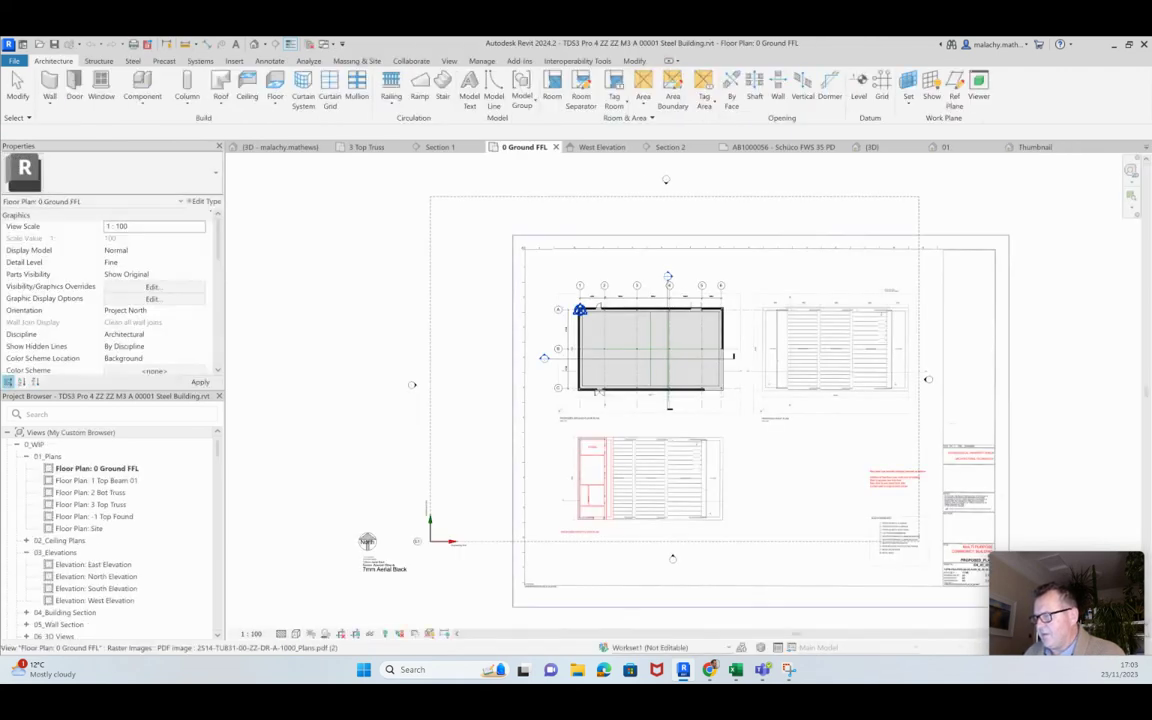
In the Steel Building 3D view, swap the end glazing panel of the northlight curtain wall for the FWS SI insert unit window
{"action": "left_click", "coordinate": [283, 148]}
{"action": "scroll", "coordinate": [599, 397], "scroll_direction": "up", "scroll_amount": 3}
{"action": "middle_click_drag", "start_coordinate": [599, 397], "coordinate": [882, 533]}
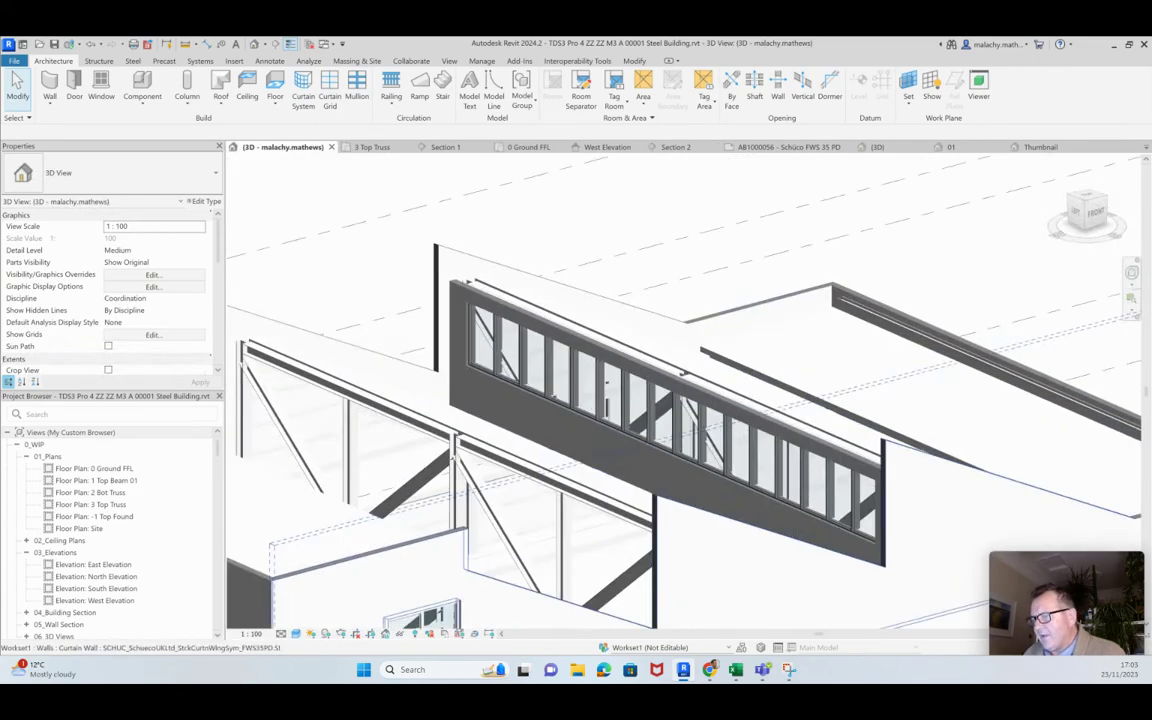
{"action": "scroll", "coordinate": [456, 405], "scroll_direction": "up", "scroll_amount": 4}
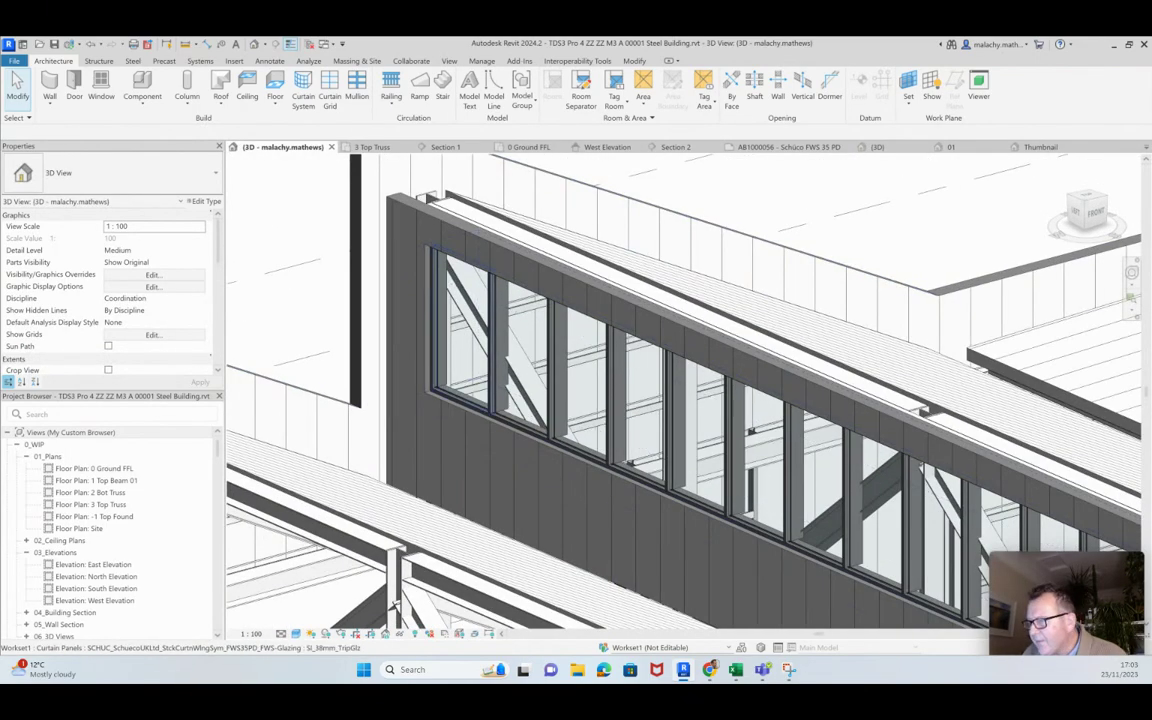
{"action": "left_click", "coordinate": [456, 400]}
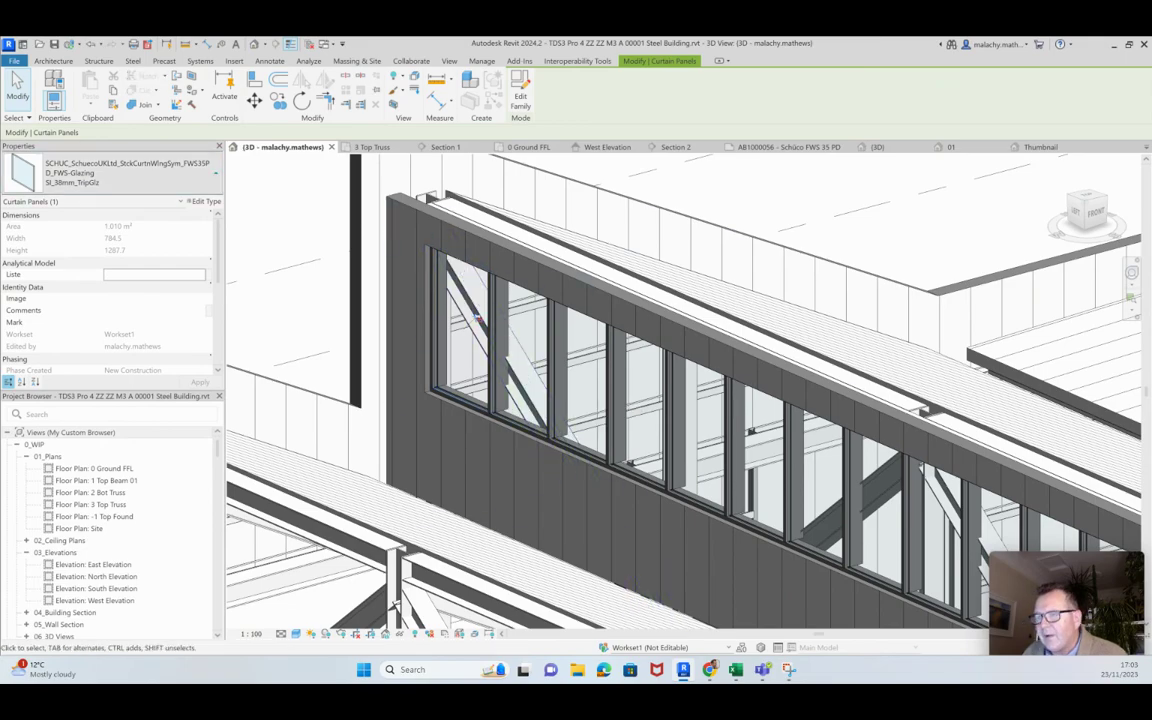
{"action": "left_click", "coordinate": [130, 172]}
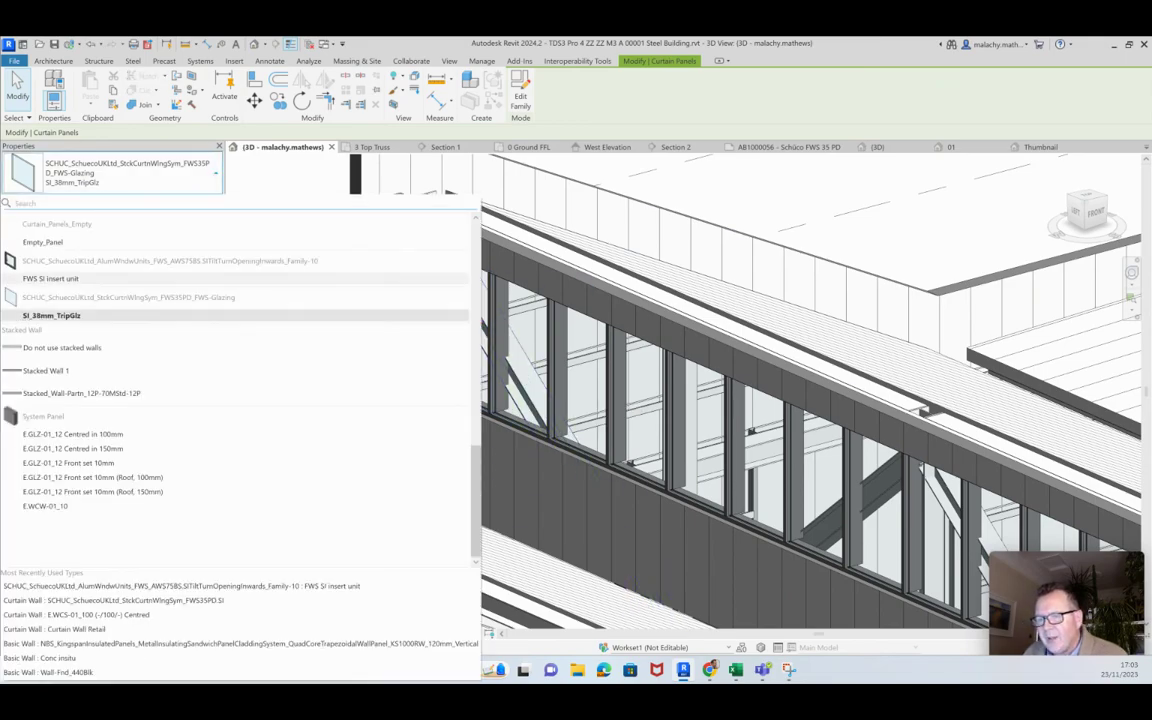
{"action": "left_click", "coordinate": [51, 279]}
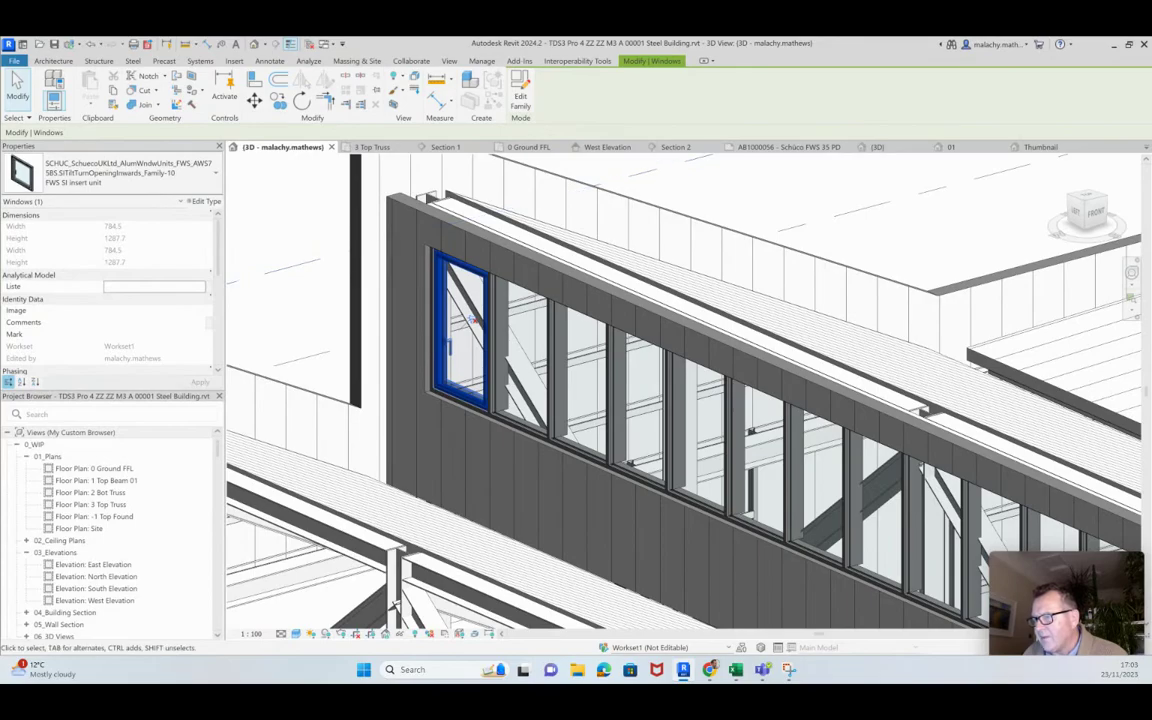
{"action": "left_click", "coordinate": [332, 316]}
{"action": "scroll", "coordinate": [345, 333], "scroll_direction": "down", "scroll_amount": 2}
{"action": "middle_click_drag", "start_coordinate": [378, 510], "coordinate": [355, 448], "text": "shift"}
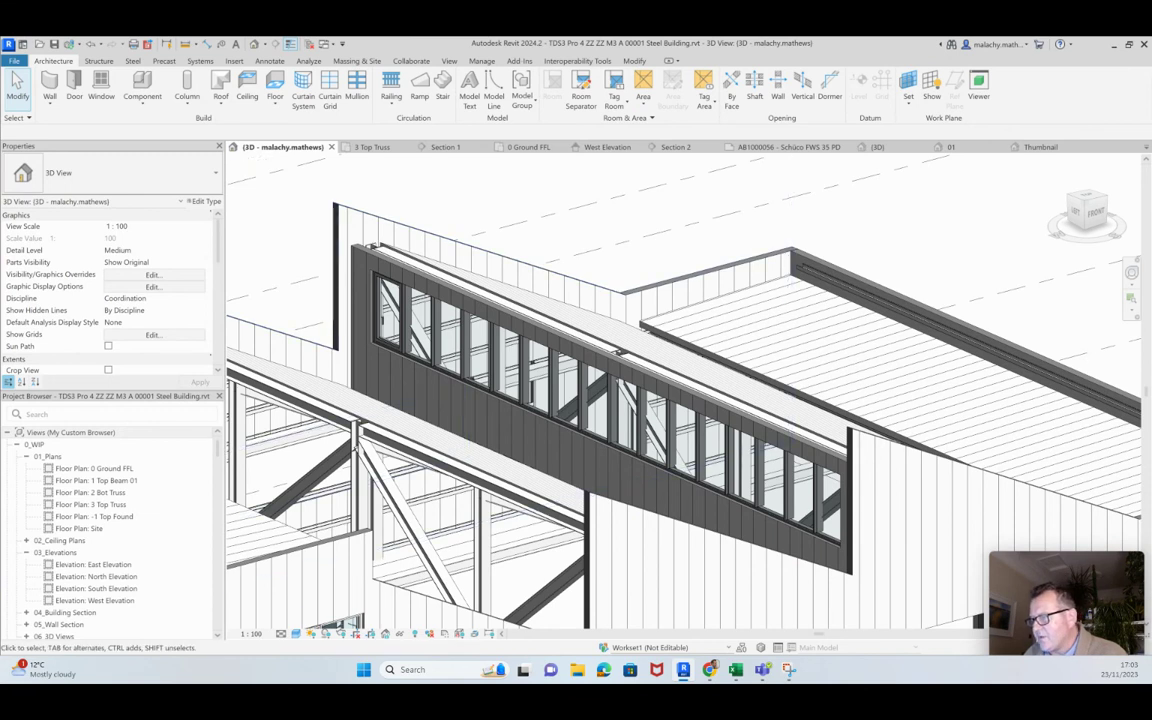
Give the Glass material of the SI_38mm_TripGlz panel type a solid fill surface foreground pattern
{"action": "scroll", "coordinate": [355, 450], "scroll_direction": "up", "scroll_amount": 2}
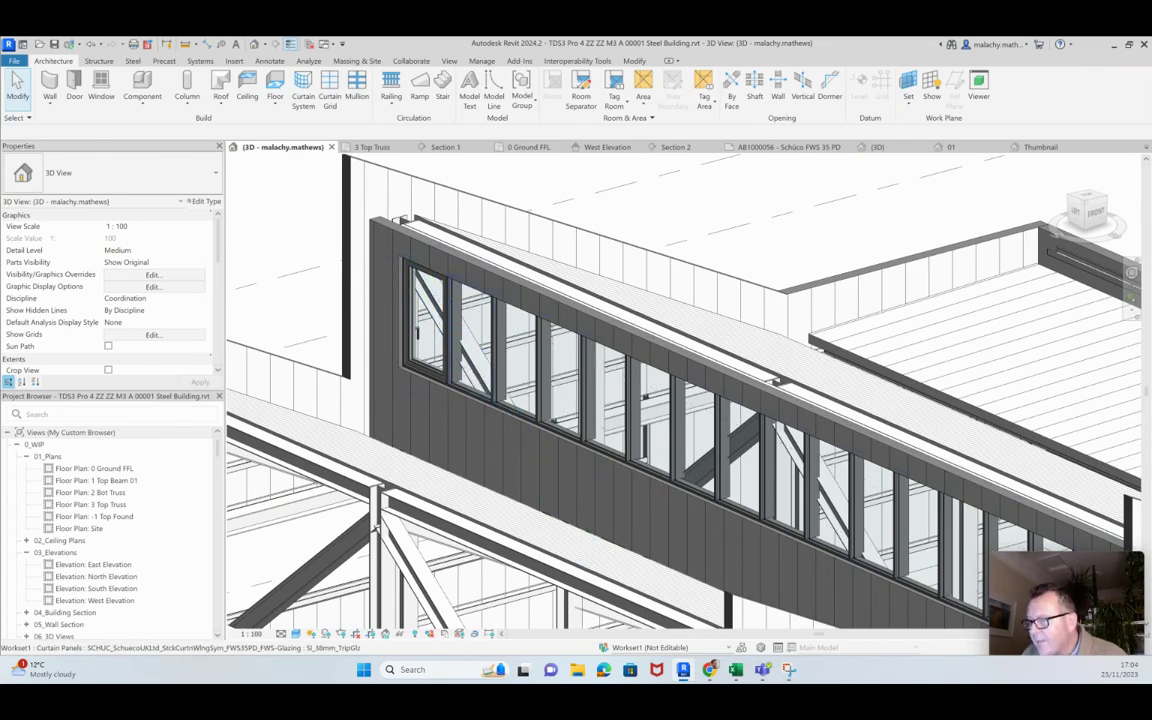
{"action": "left_click", "coordinate": [484, 326]}
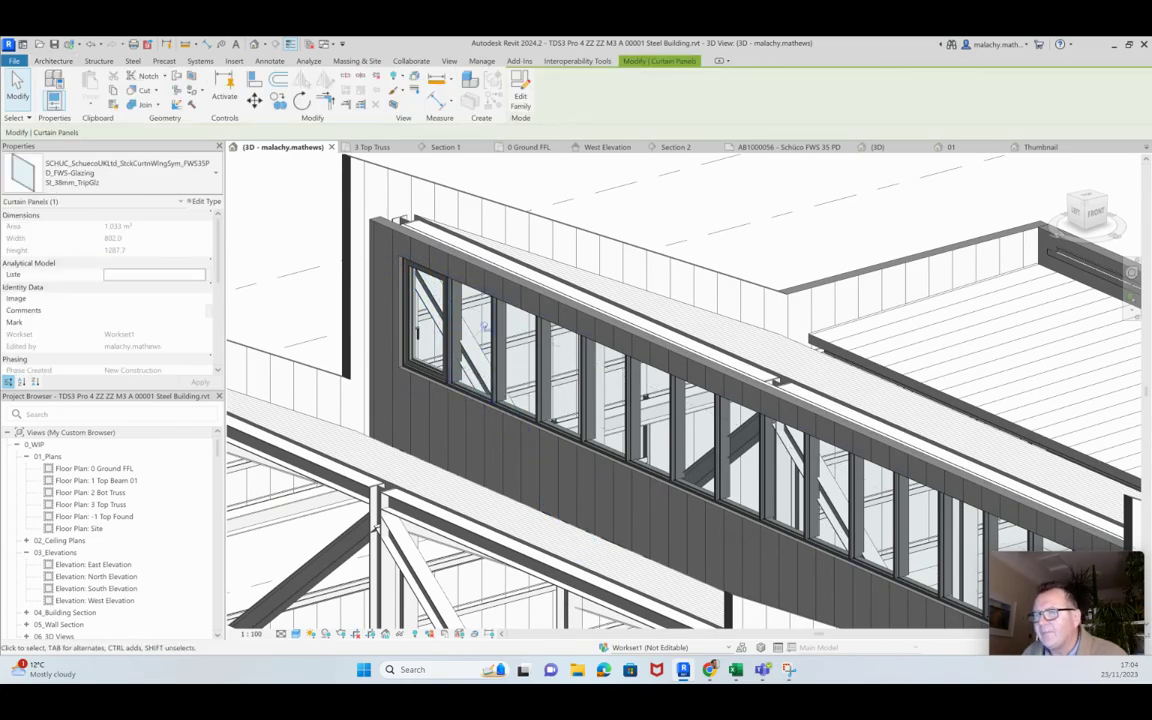
{"action": "left_click", "coordinate": [205, 201]}
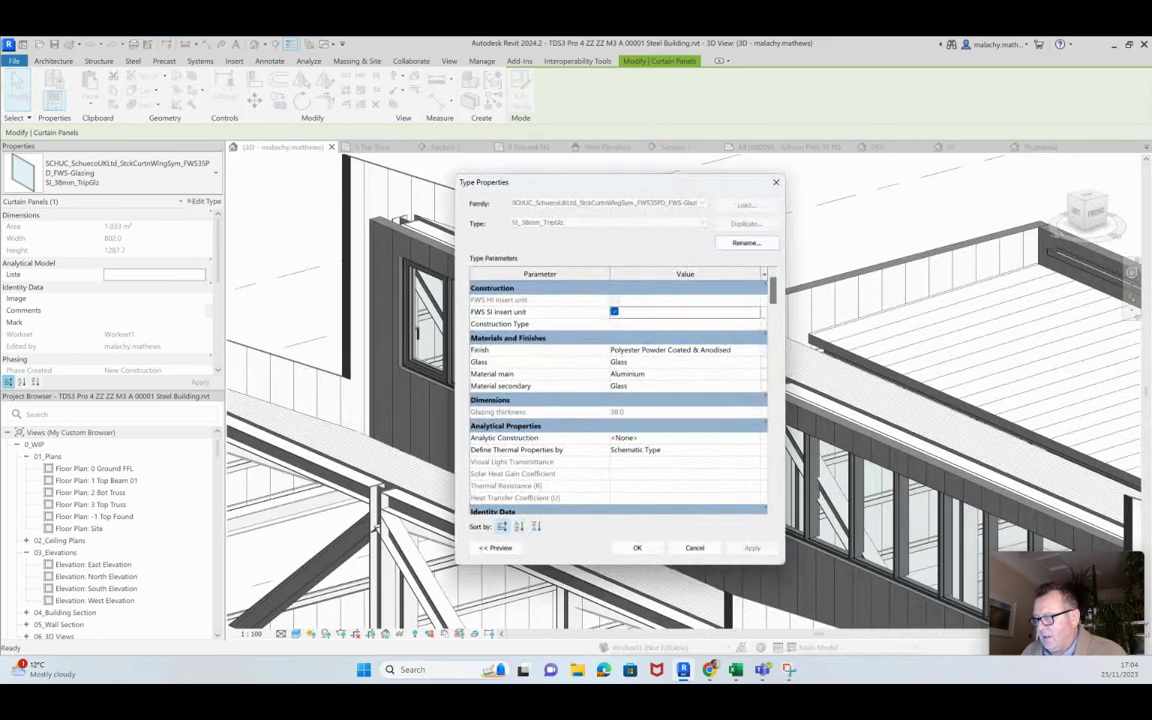
{"action": "left_click", "coordinate": [685, 362]}
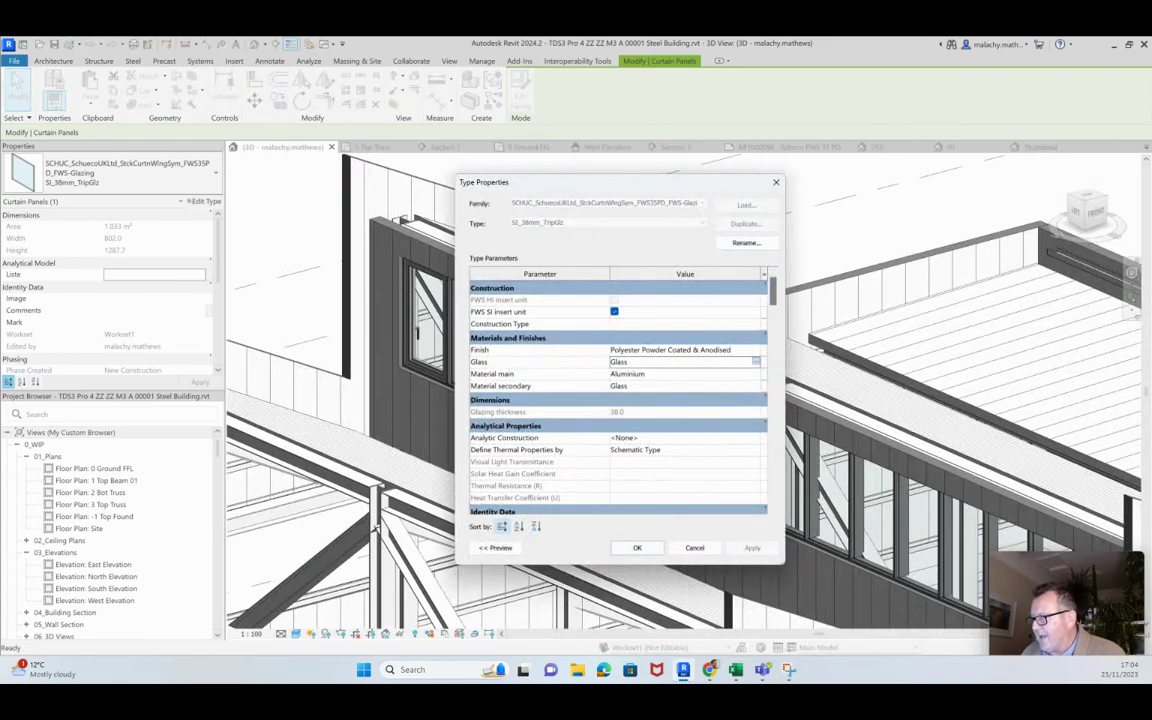
{"action": "left_click", "coordinate": [756, 361]}
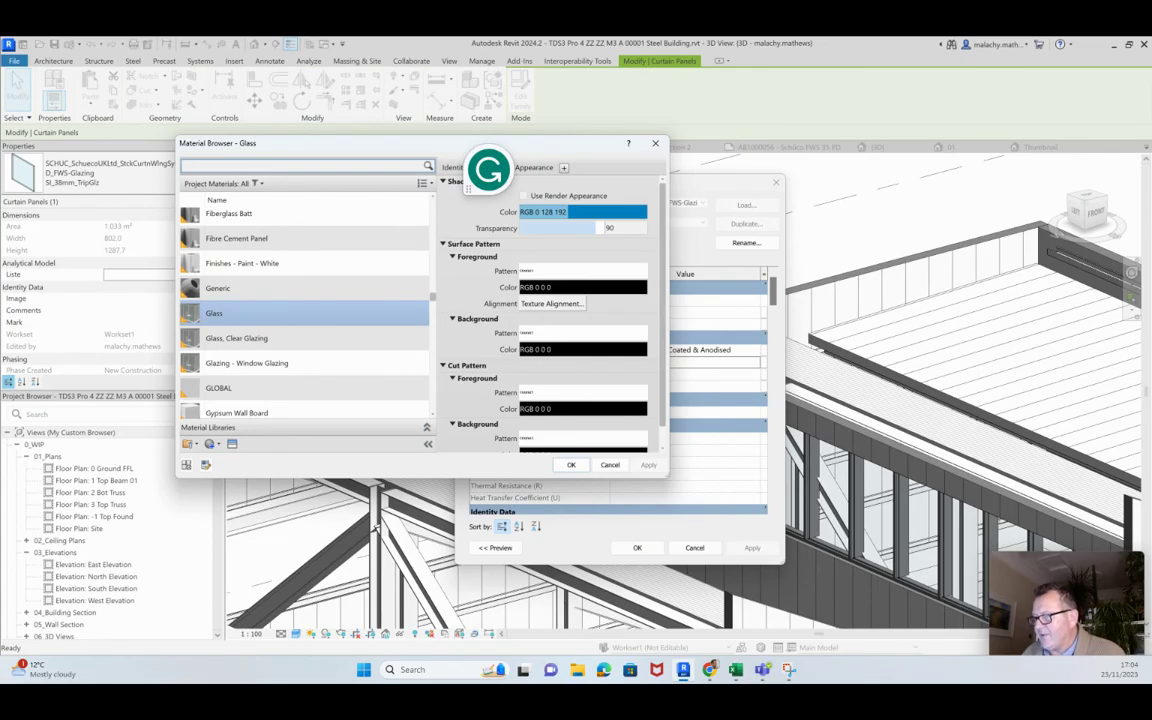
{"action": "left_click", "coordinate": [583, 271]}
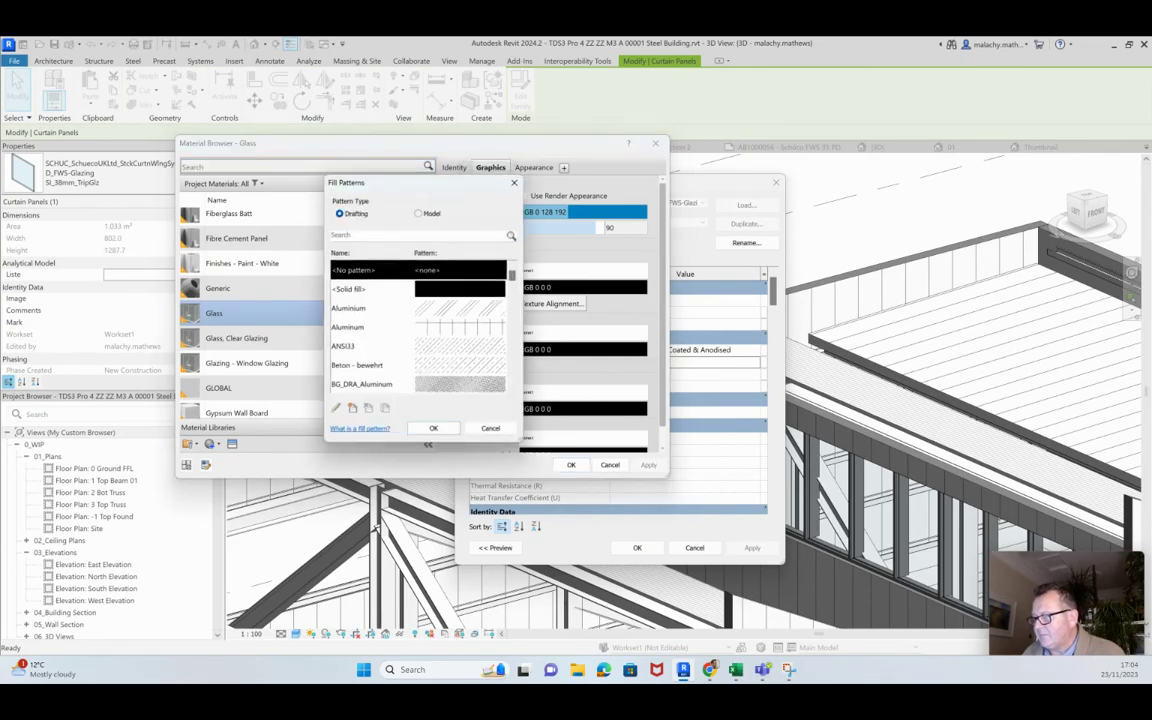
{"action": "left_click", "coordinate": [370, 287]}
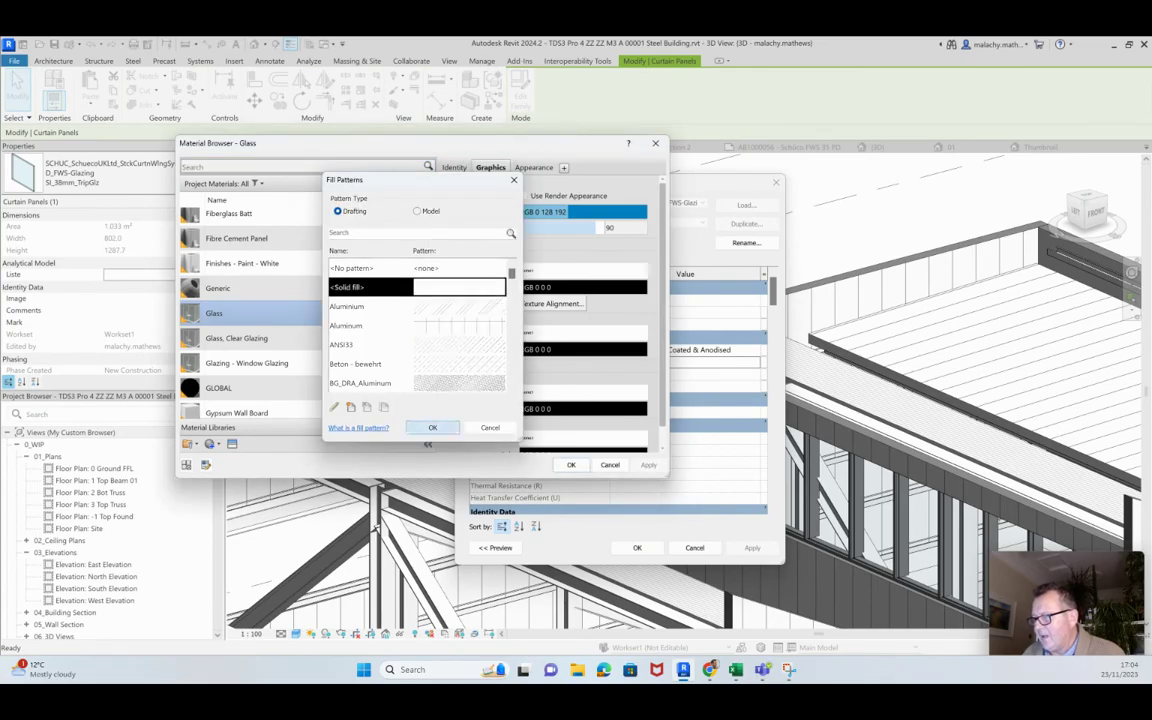
{"action": "left_click", "coordinate": [433, 427]}
Set the Glass material's surface foreground pattern colour to RGB 230-240-255 and apply it to the panel type
{"action": "left_click", "coordinate": [585, 287]}
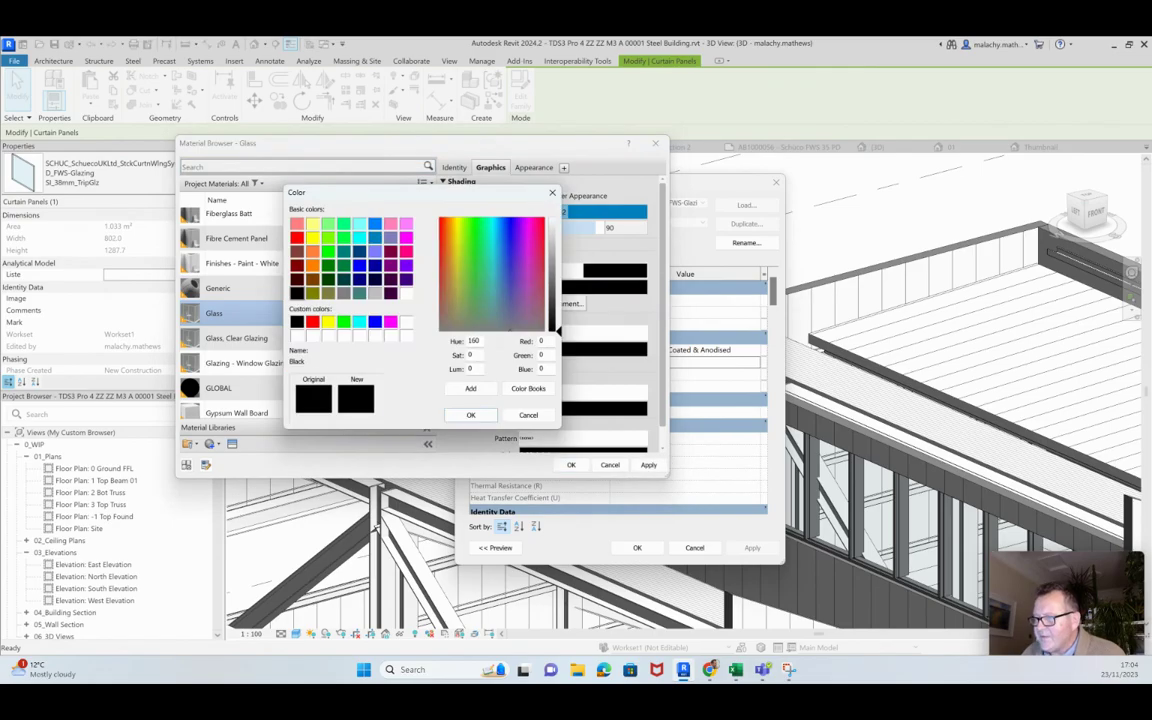
{"action": "left_click", "coordinate": [374, 222]}
{"action": "left_click_drag", "start_coordinate": [553, 272], "coordinate": [553, 224]}
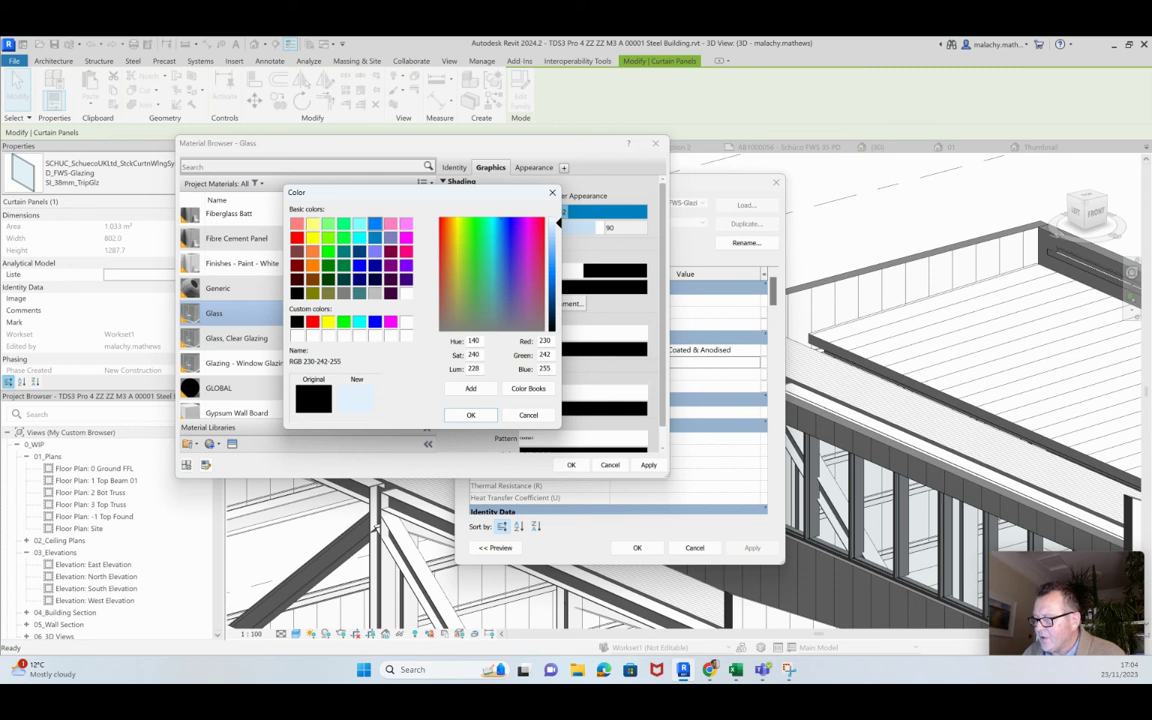
{"action": "key", "text": "BackSpace"}
{"action": "type", "text": "0"}
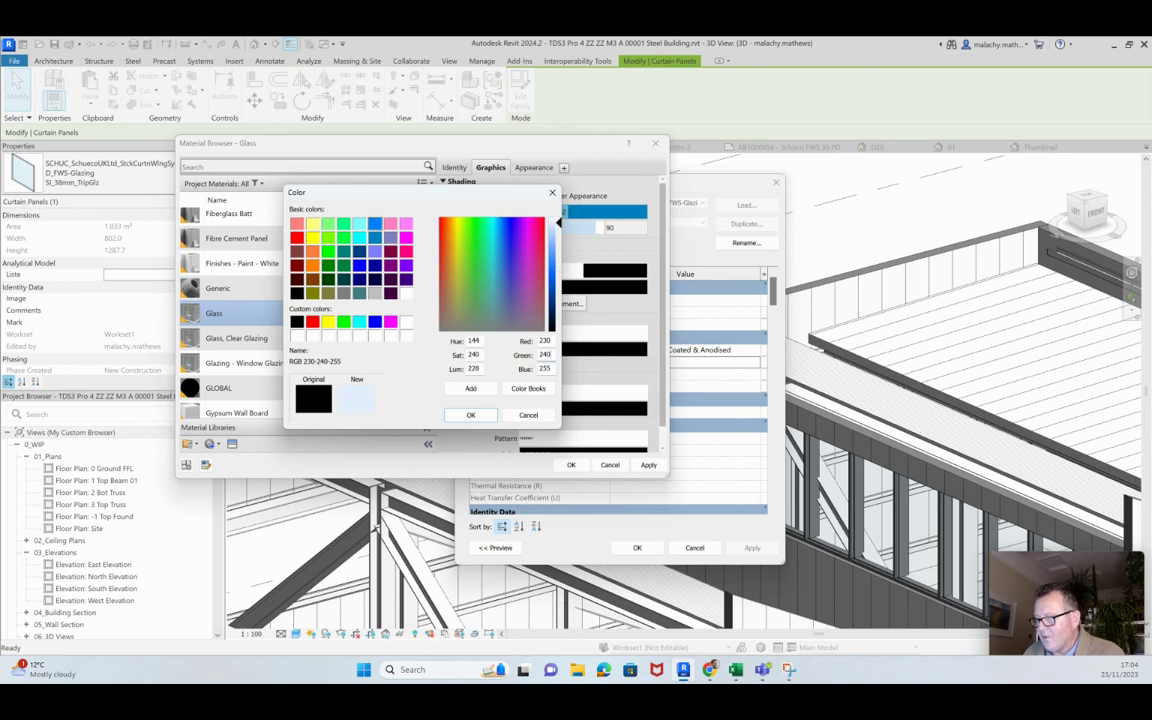
{"action": "left_click", "coordinate": [470, 415]}
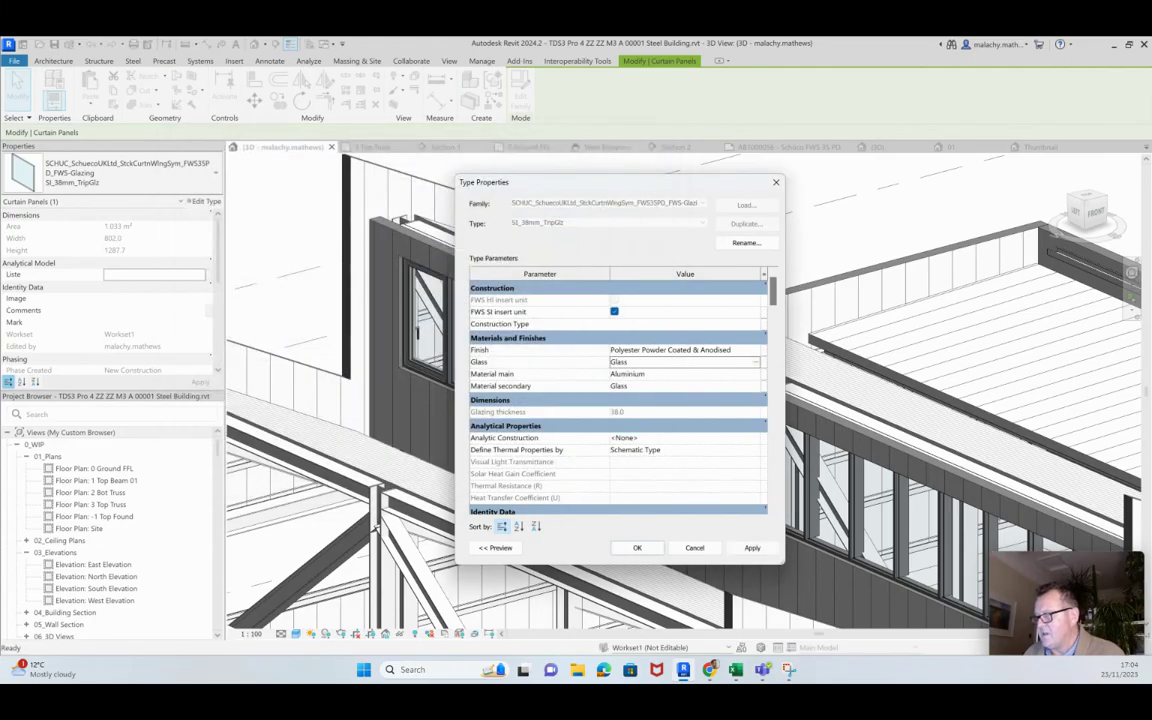
{"action": "left_click", "coordinate": [637, 548]}
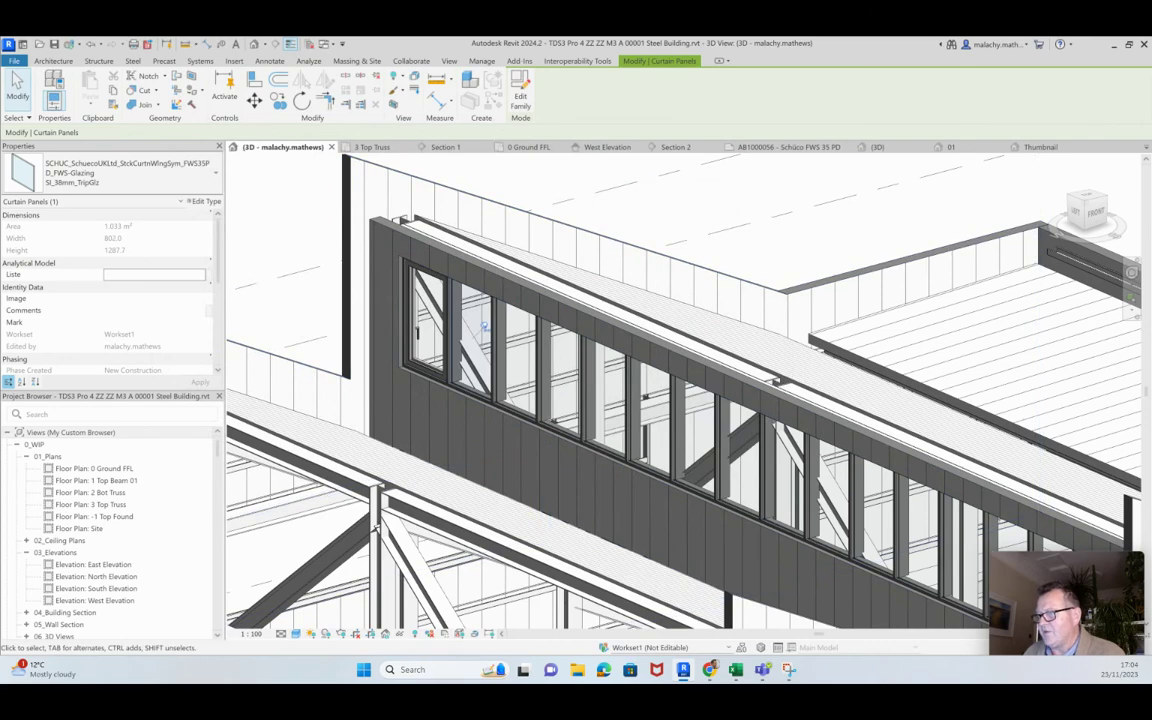
{"action": "key", "text": "Escape"}
Check the tinted northlight glazing and its opening window in Section 2 and in the 3D view
{"action": "scroll", "coordinate": [377, 527], "scroll_direction": "down", "scroll_amount": 5}
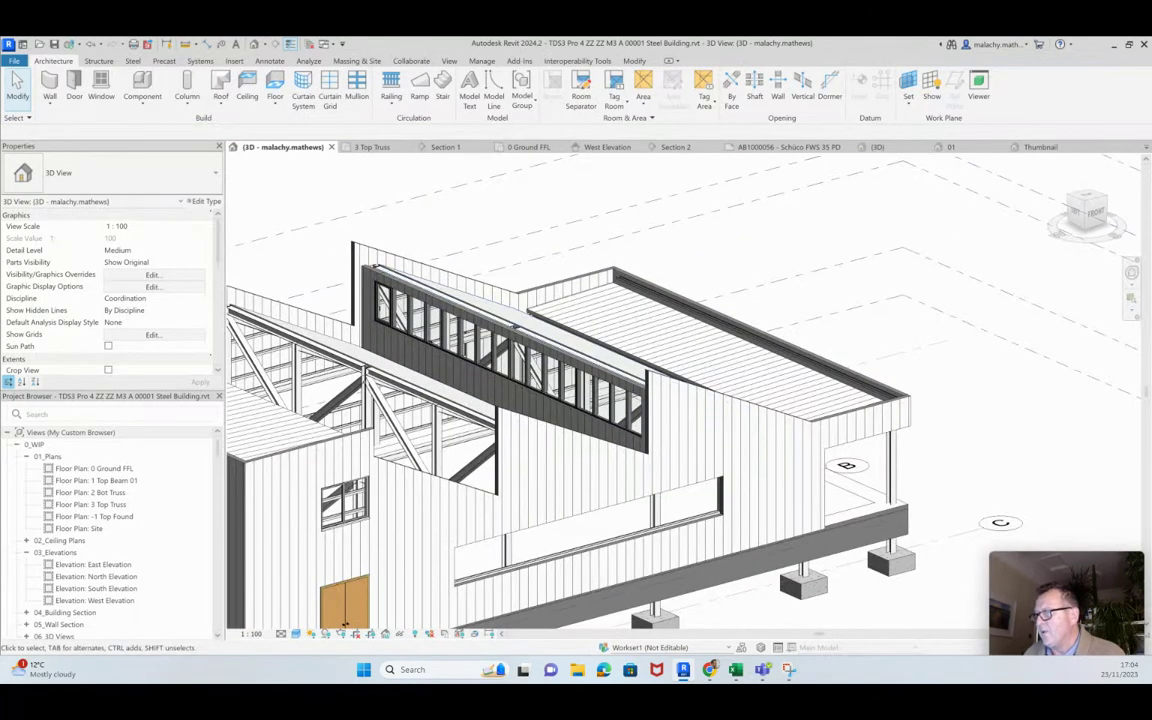
{"action": "left_click", "coordinate": [675, 147]}
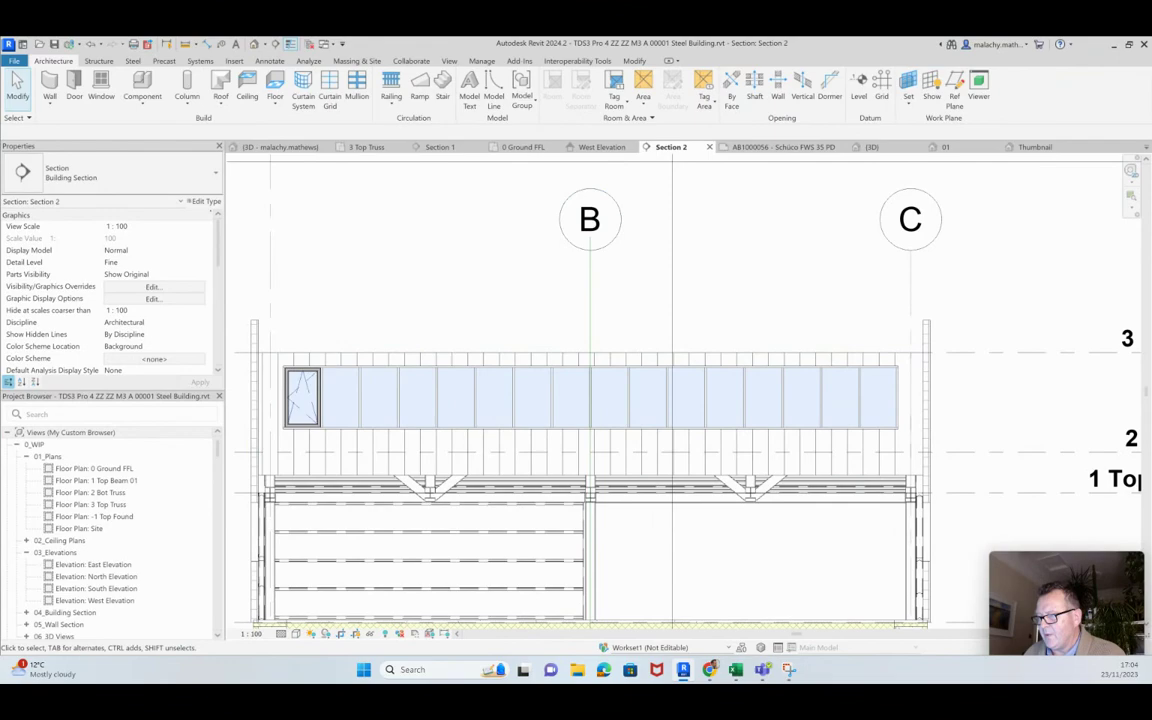
{"action": "scroll", "coordinate": [447, 272], "scroll_direction": "down", "scroll_amount": 1}
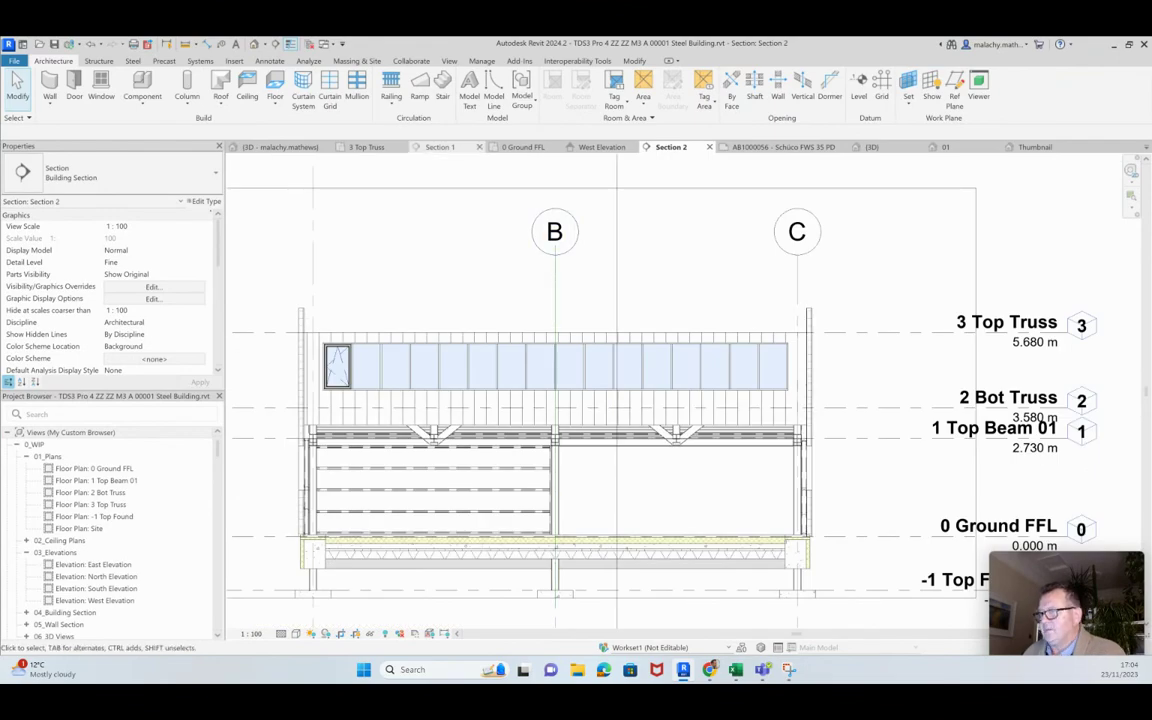
{"action": "left_click", "coordinate": [280, 147]}
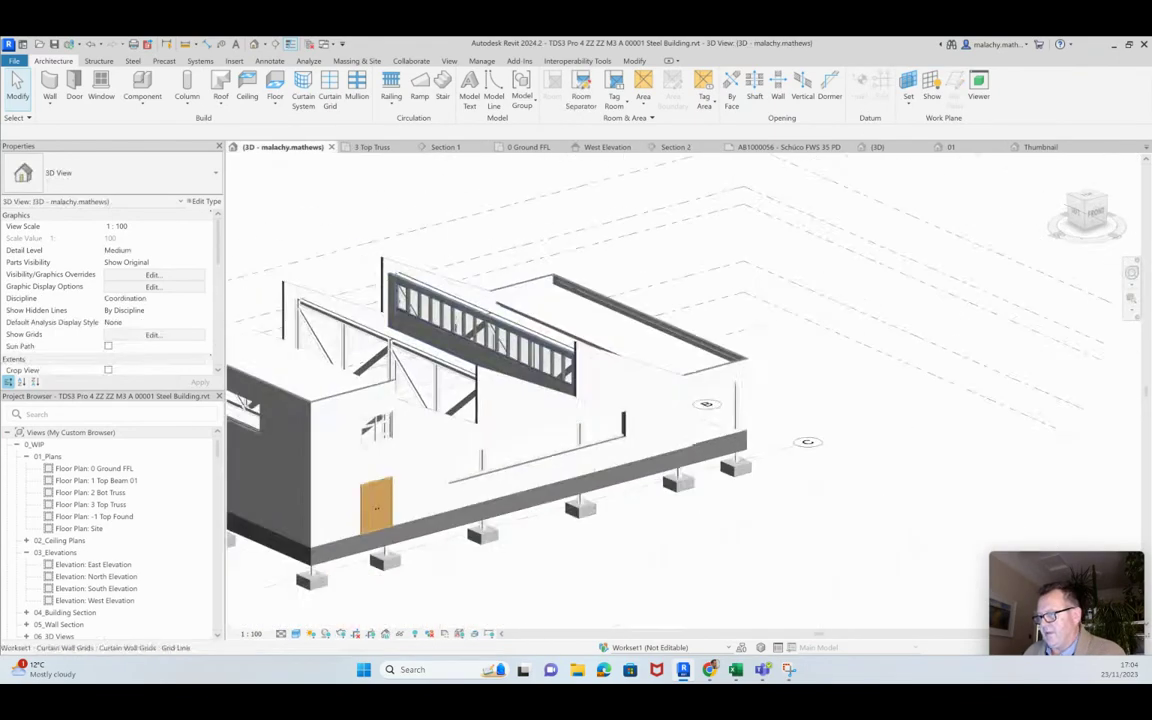
{"action": "scroll", "coordinate": [473, 340], "scroll_direction": "up", "scroll_amount": 3}
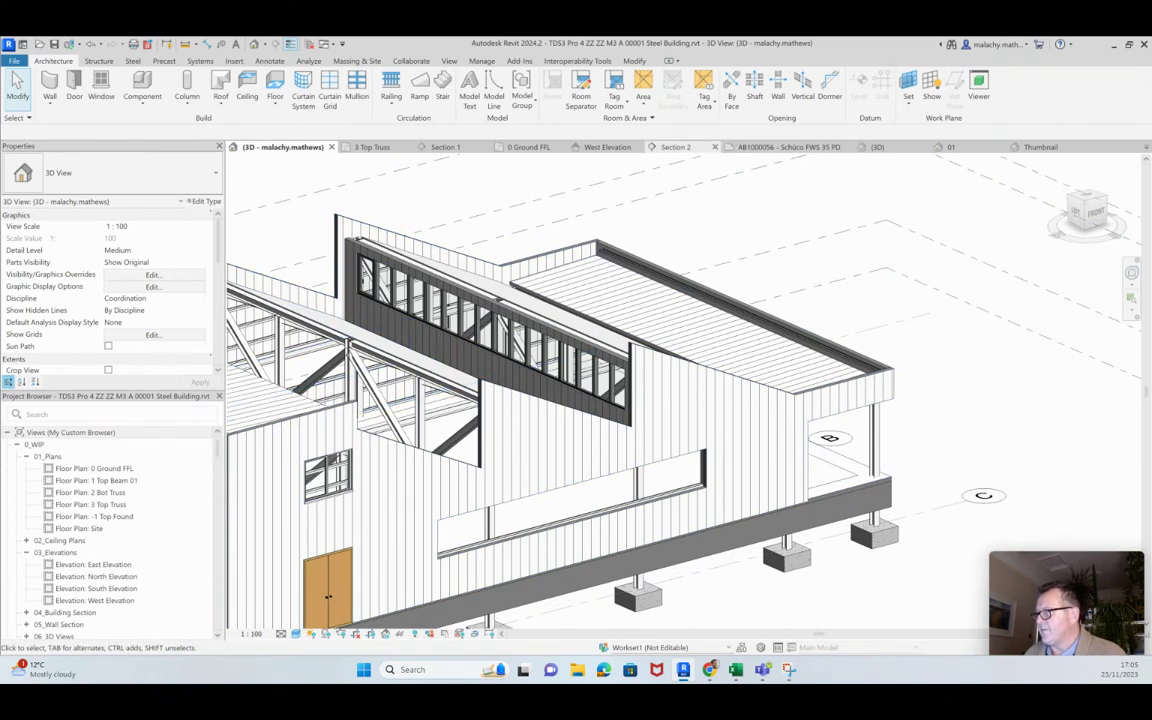
{"action": "left_click", "coordinate": [675, 147]}
In Section 1, select the northlight curtain wall at grid 4 together with its cladding wall and three RHS100x50x3.2 rails
{"action": "left_click", "coordinate": [441, 147]}
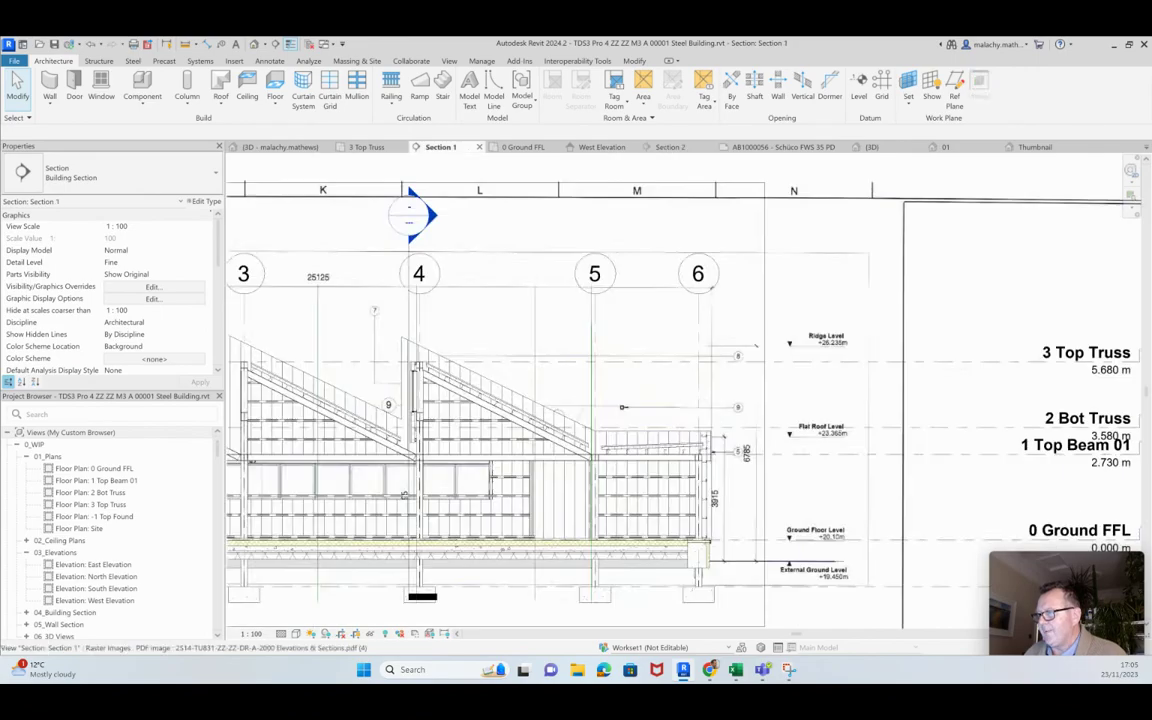
{"action": "scroll", "coordinate": [415, 394], "scroll_direction": "up", "scroll_amount": 5}
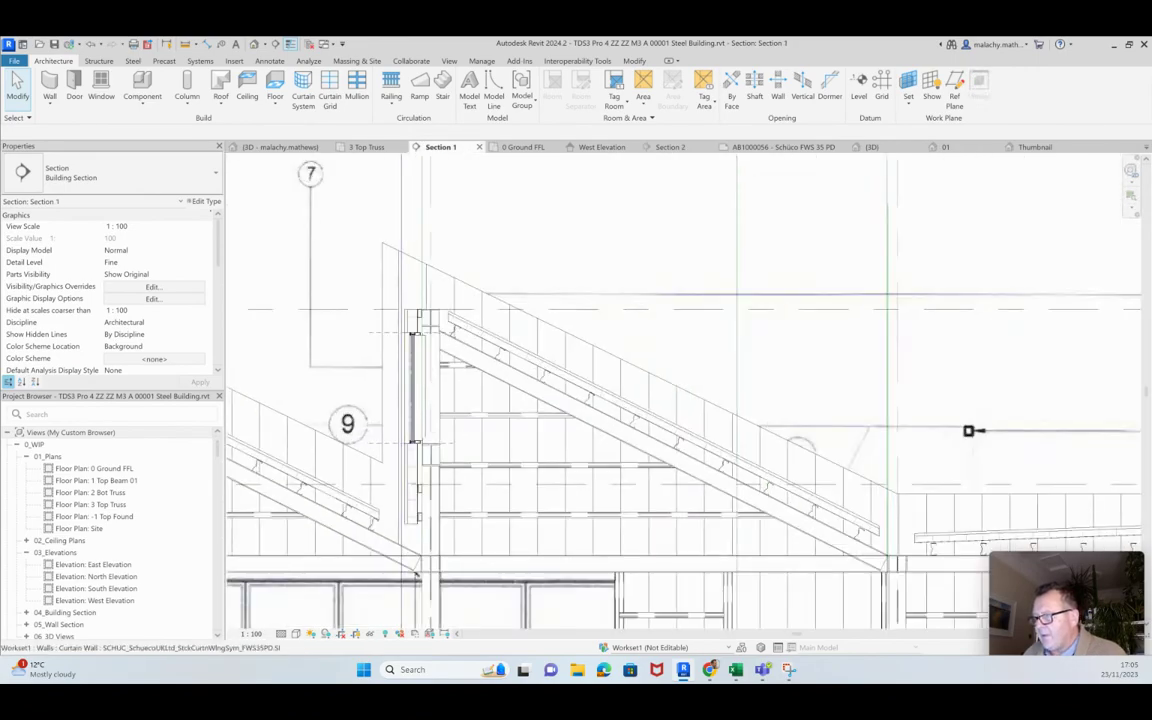
{"action": "left_click", "coordinate": [414, 332]}
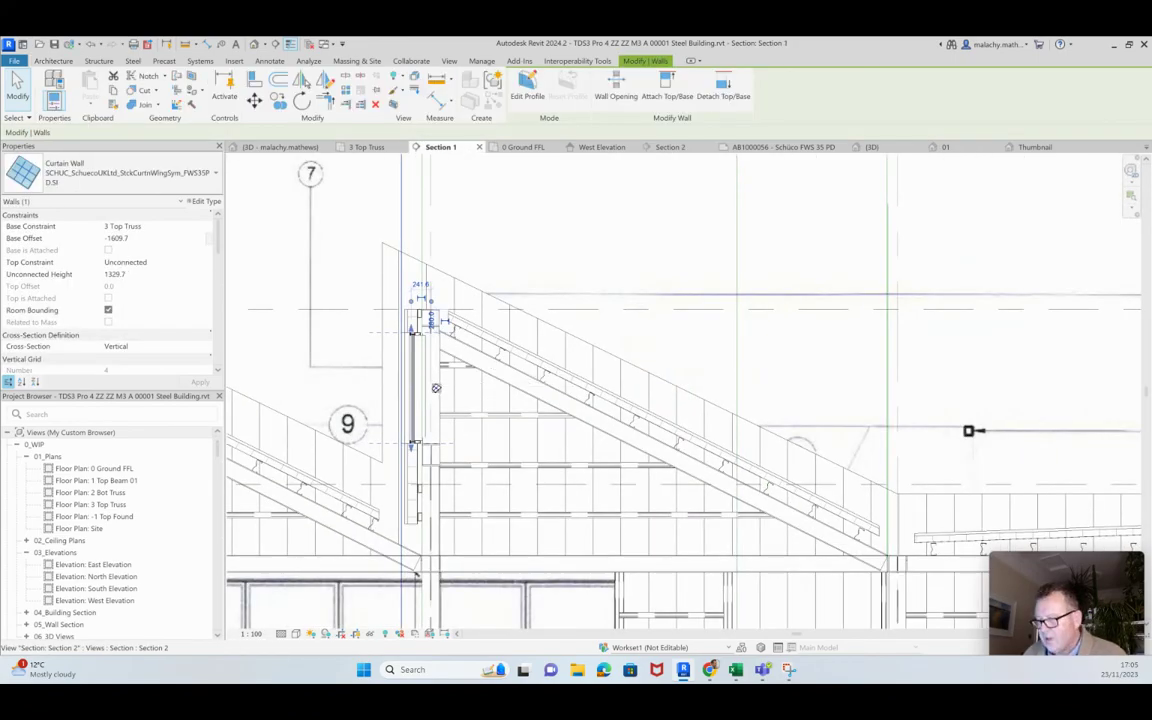
{"action": "scroll", "coordinate": [405, 368], "scroll_direction": "down", "scroll_amount": 2}
{"action": "left_click", "coordinate": [424, 380], "text": "ctrl"}
{"action": "scroll", "coordinate": [424, 370], "scroll_direction": "up", "scroll_amount": 4}
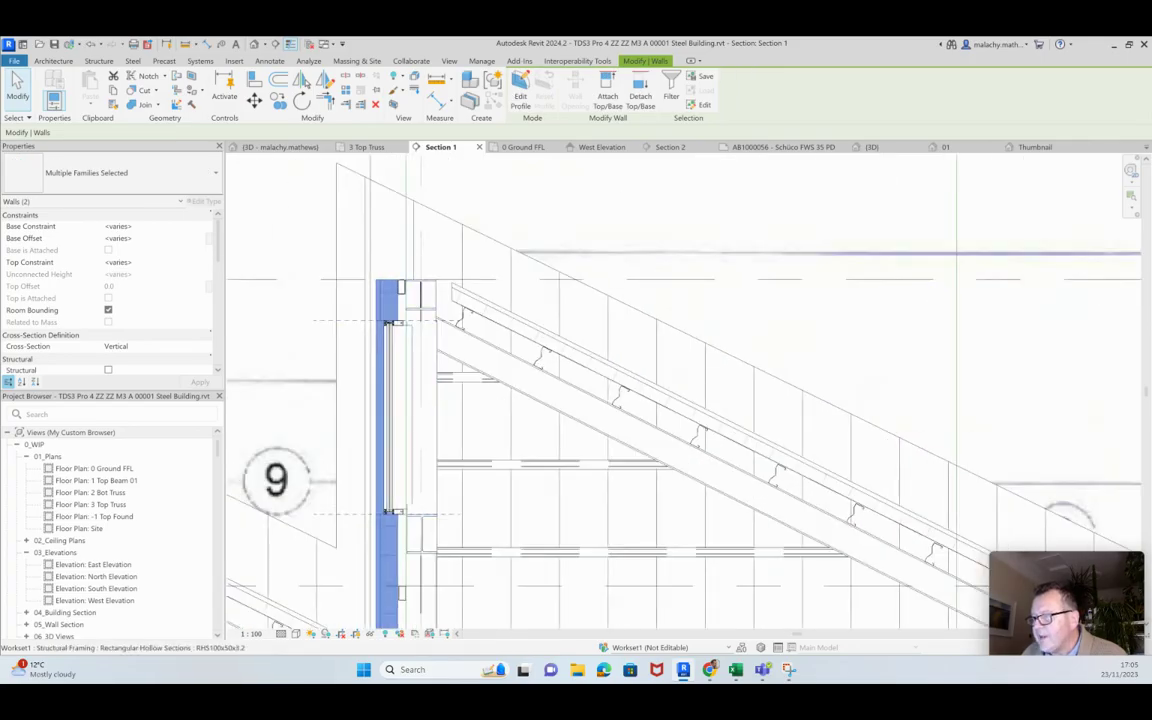
{"action": "left_click", "coordinate": [402, 288], "text": "ctrl"}
{"action": "middle_click_drag", "start_coordinate": [350, 400], "coordinate": [366, 270]}
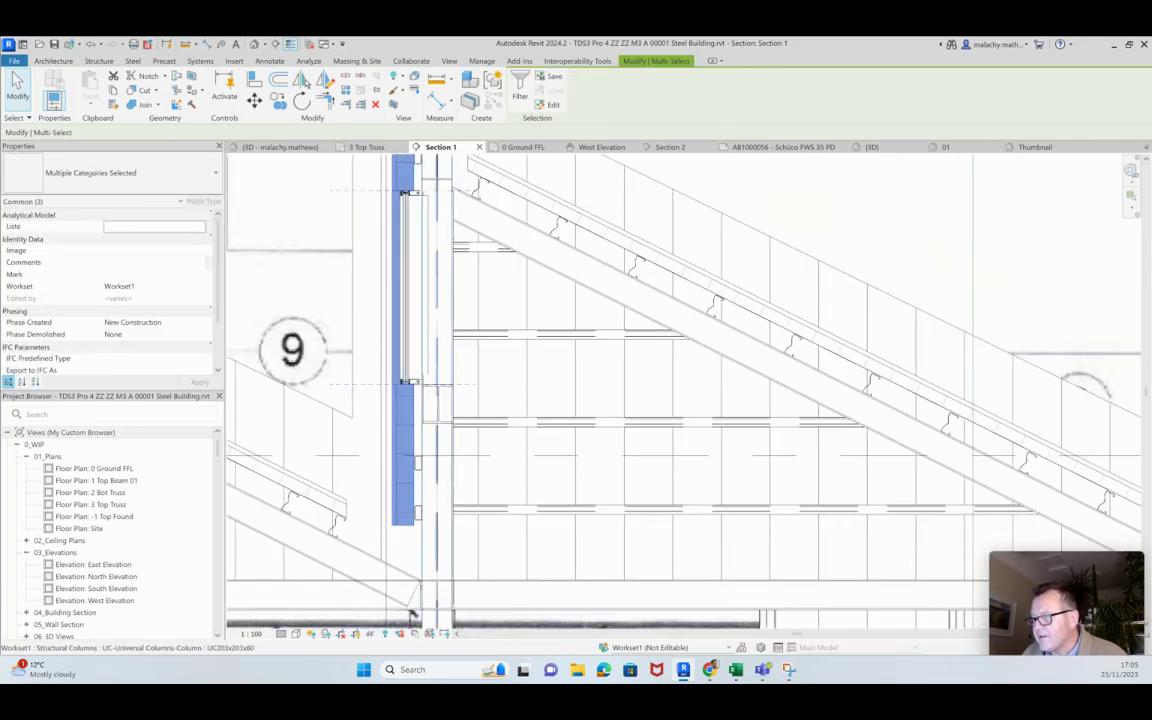
{"action": "scroll", "coordinate": [418, 471], "scroll_direction": "up", "scroll_amount": 3}
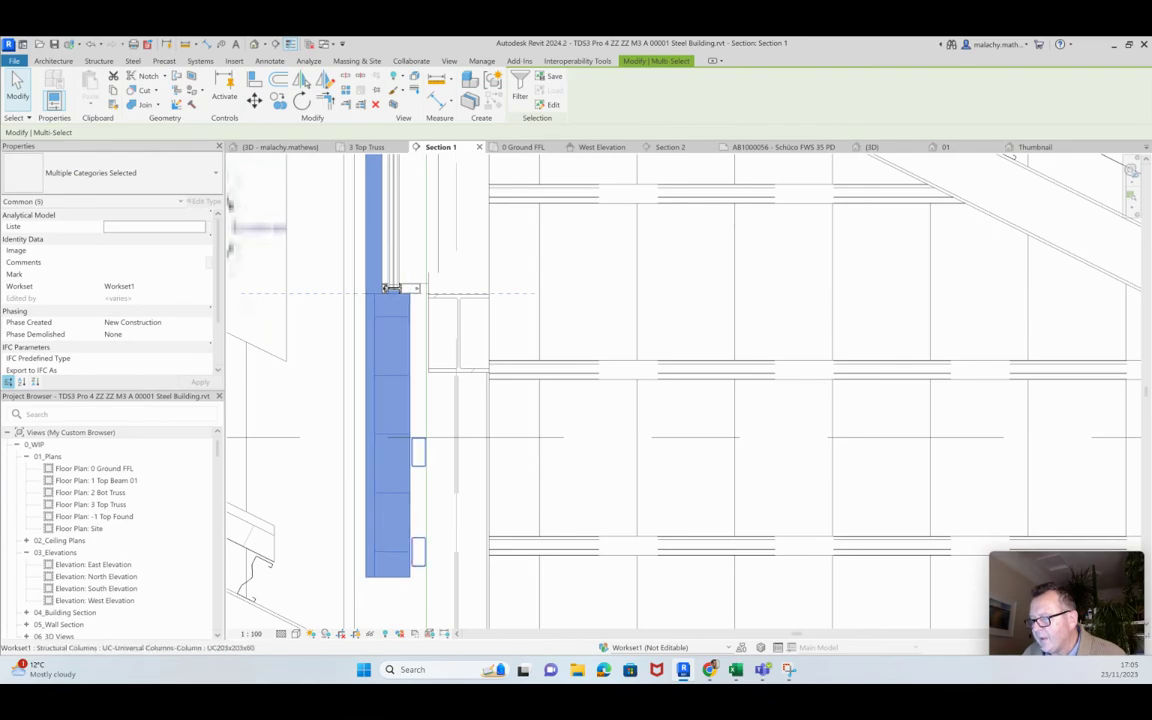
{"action": "scroll", "coordinate": [418, 460], "scroll_direction": "down", "scroll_amount": 3}
{"action": "scroll", "coordinate": [437, 491], "scroll_direction": "down", "scroll_amount": 1}
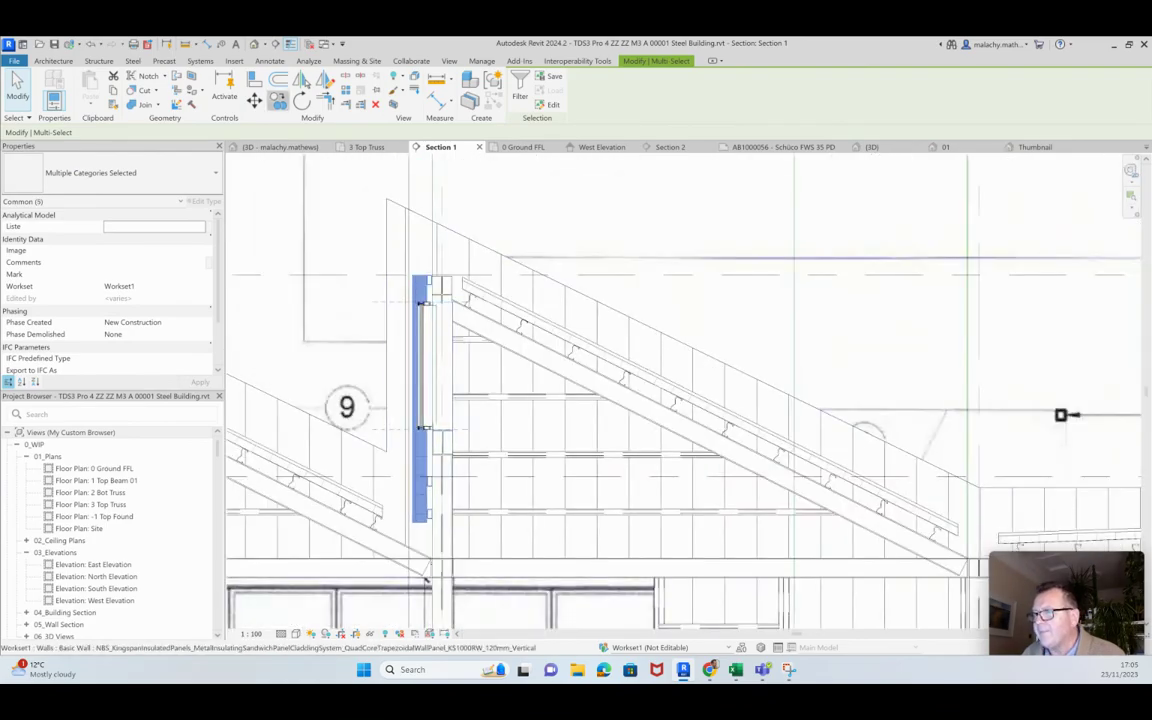
Copy the selected northlight assembly from the top midpoint of the steelwork at grid 4 to the matching point at grid 3
{"action": "left_click", "coordinate": [278, 101]}
{"action": "scroll", "coordinate": [425, 576], "scroll_direction": "up", "scroll_amount": 4}
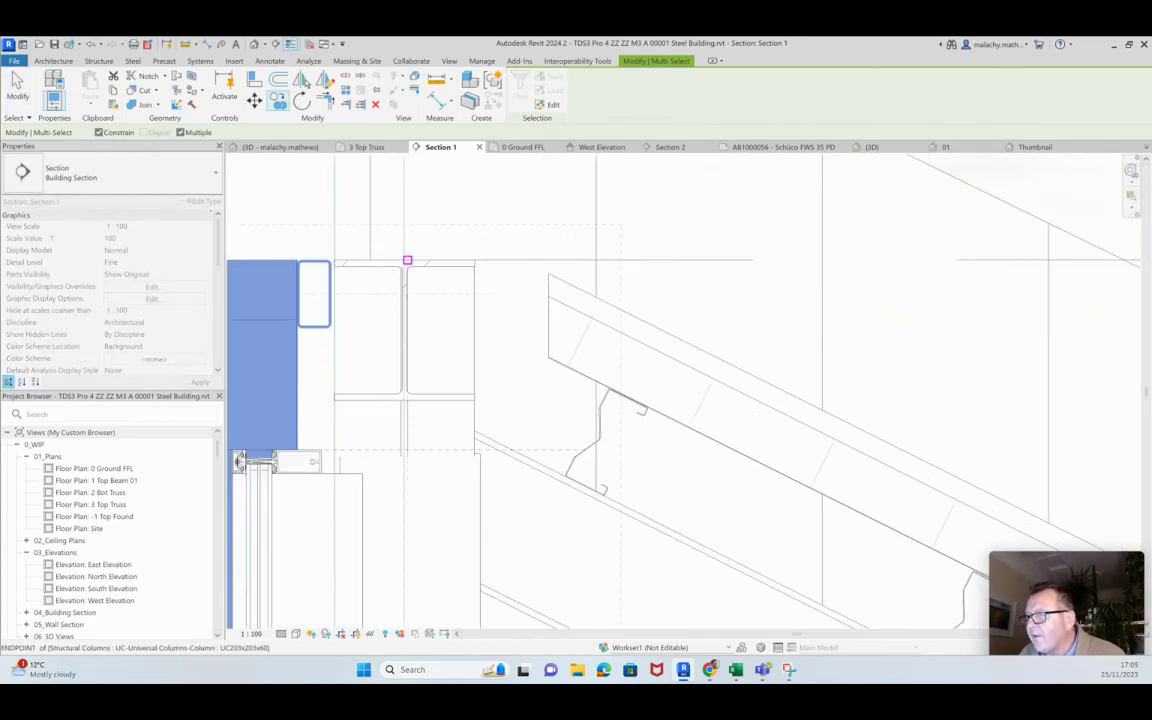
{"action": "left_click", "coordinate": [404, 260]}
{"action": "scroll", "coordinate": [405, 292], "scroll_direction": "down", "scroll_amount": 3}
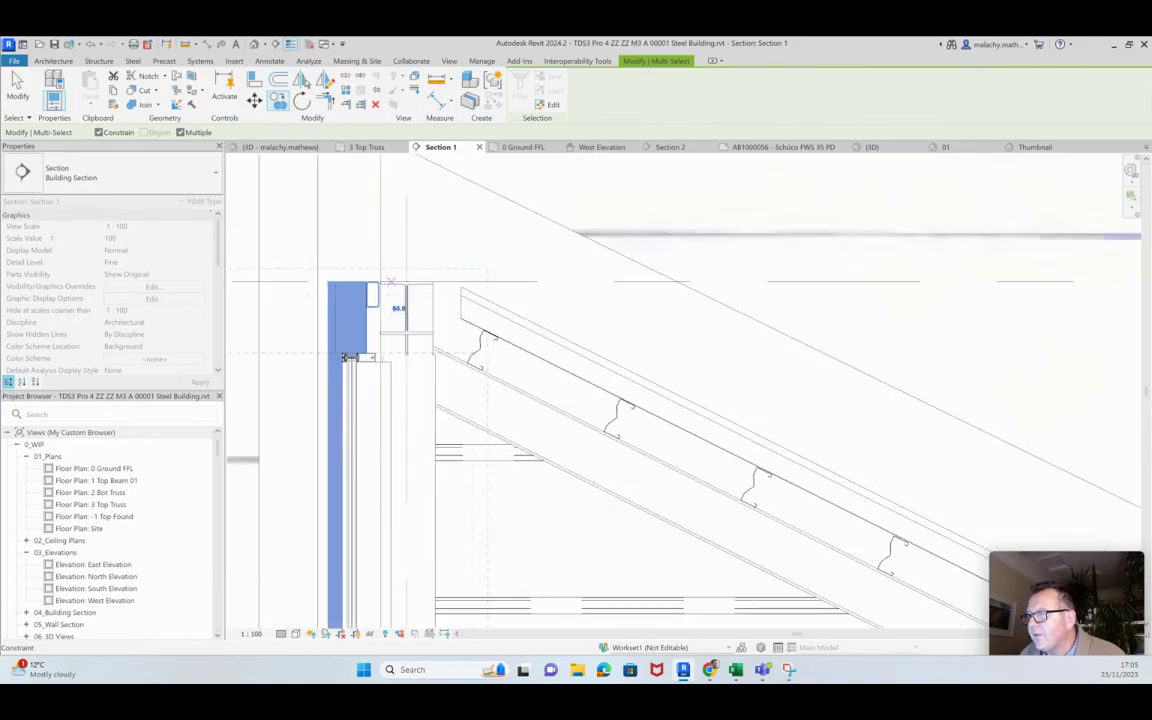
{"action": "middle_click_drag", "start_coordinate": [405, 294], "coordinate": [696, 310]}
{"action": "middle_click_drag", "start_coordinate": [370, 298], "coordinate": [655, 325]}
{"action": "scroll", "coordinate": [620, 340], "scroll_direction": "down", "scroll_amount": 5}
{"action": "middle_click_drag", "start_coordinate": [344, 358], "coordinate": [467, 373]}
{"action": "scroll", "coordinate": [445, 372], "scroll_direction": "up", "scroll_amount": 2}
{"action": "scroll", "coordinate": [491, 358], "scroll_direction": "up", "scroll_amount": 3}
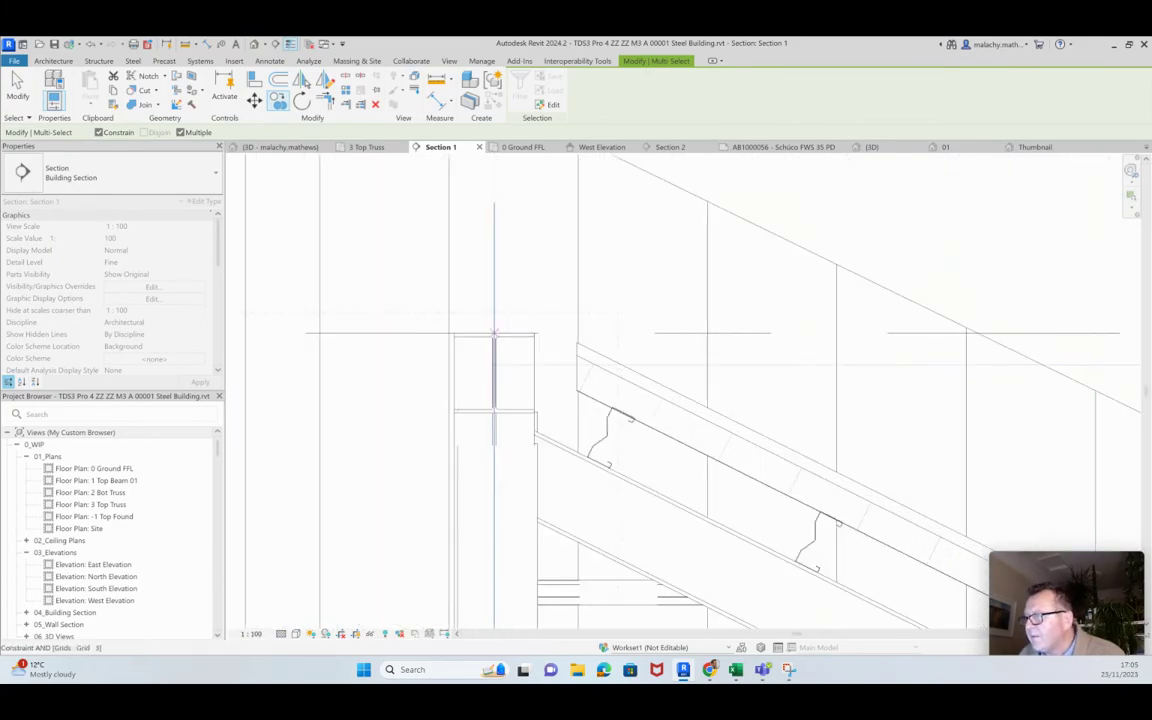
{"action": "scroll", "coordinate": [494, 333], "scroll_direction": "up", "scroll_amount": 2}
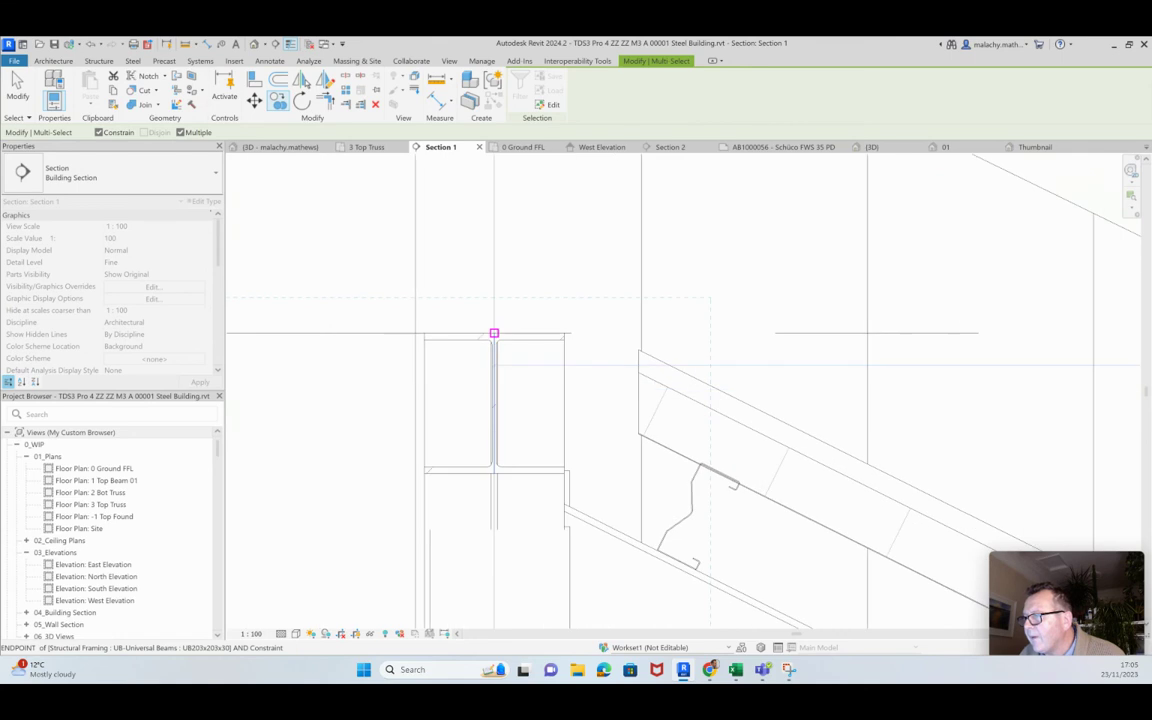
{"action": "scroll", "coordinate": [494, 333], "scroll_direction": "down", "scroll_amount": 4}
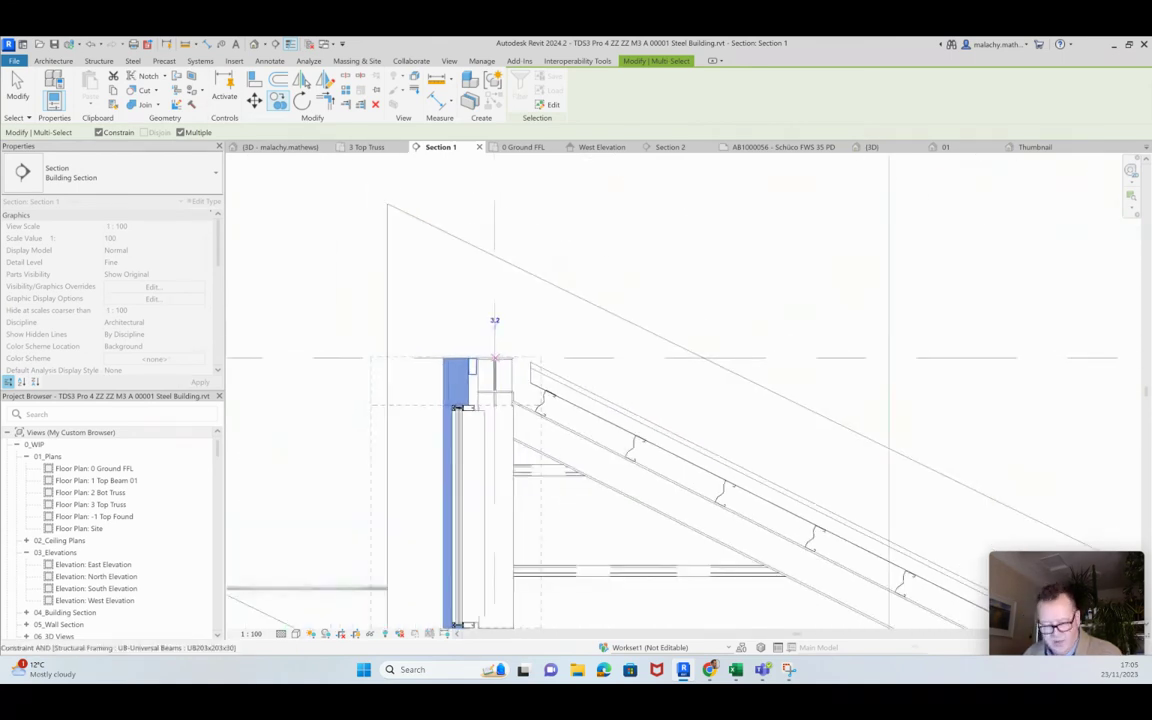
{"action": "key", "text": "Escape"}
{"action": "scroll", "coordinate": [455, 407], "scroll_direction": "down", "scroll_amount": 5}
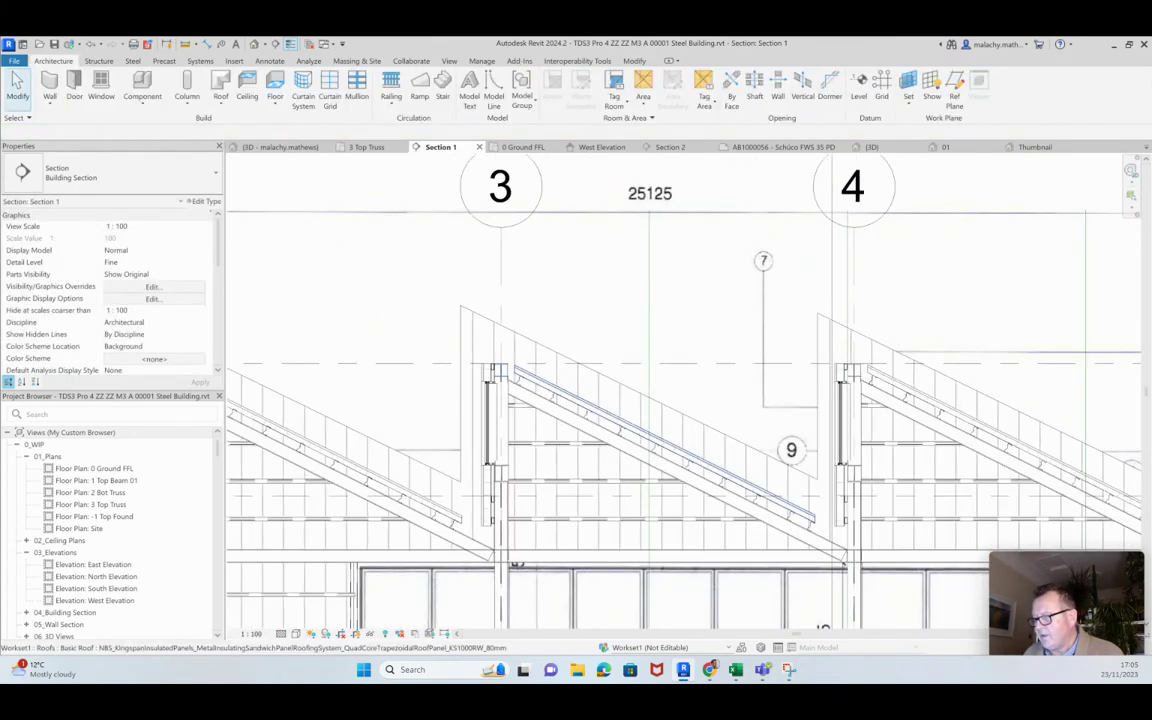
Select the copied northlight curtain wall at grid 3 and nudge it one increment towards the steel column
{"action": "scroll", "coordinate": [490, 405], "scroll_direction": "up", "scroll_amount": 3}
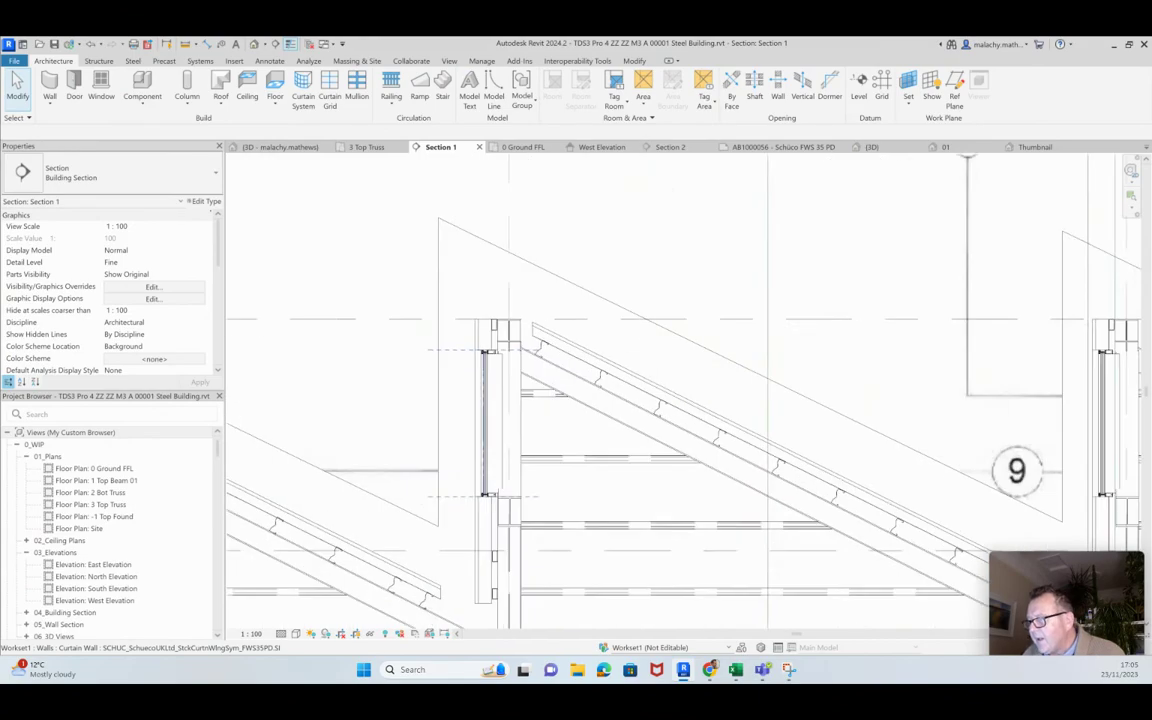
{"action": "left_click", "coordinate": [524, 424]}
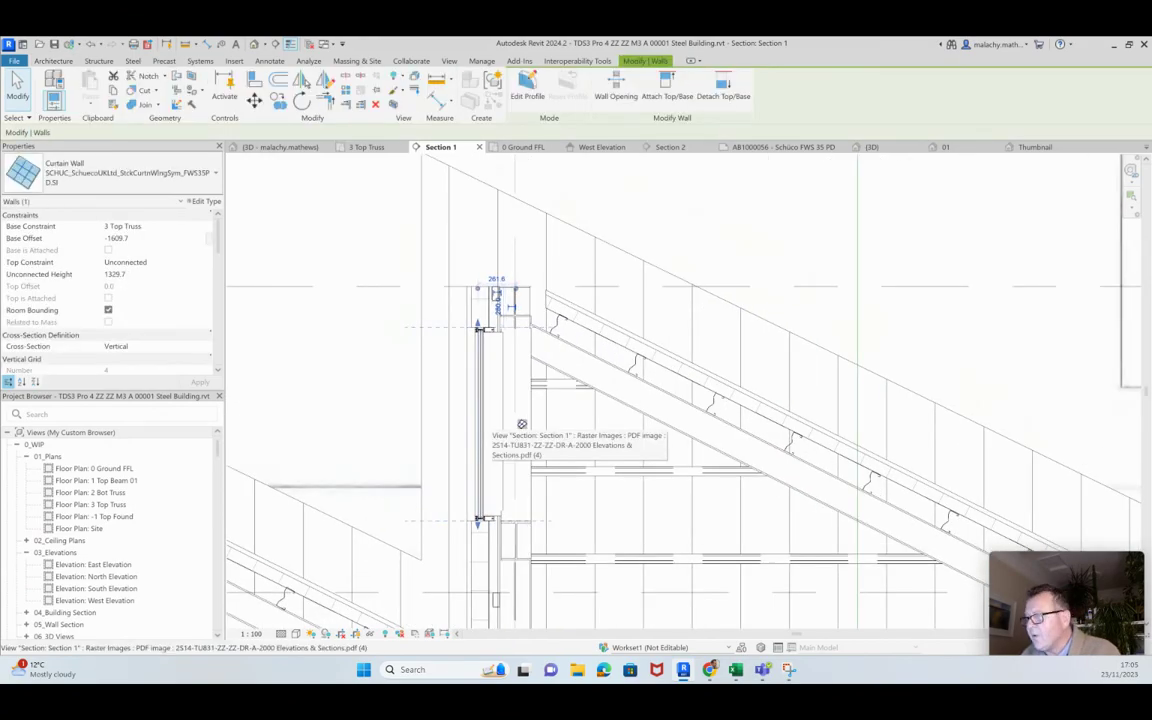
{"action": "key", "text": "Right"}
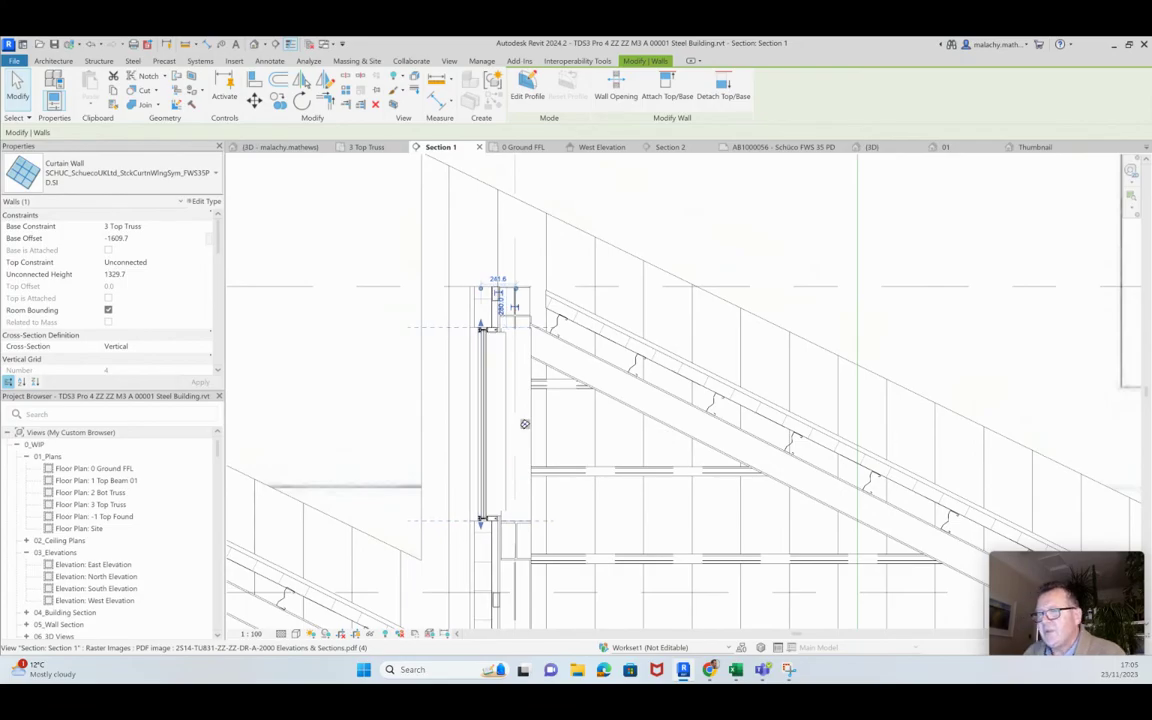
Examine the FWS35PD.SI curtain wall's type parameters, including grids, mullions, identity, IFC, general, performance and warranty data, leaving them unedited
{"action": "left_click", "coordinate": [205, 202]}
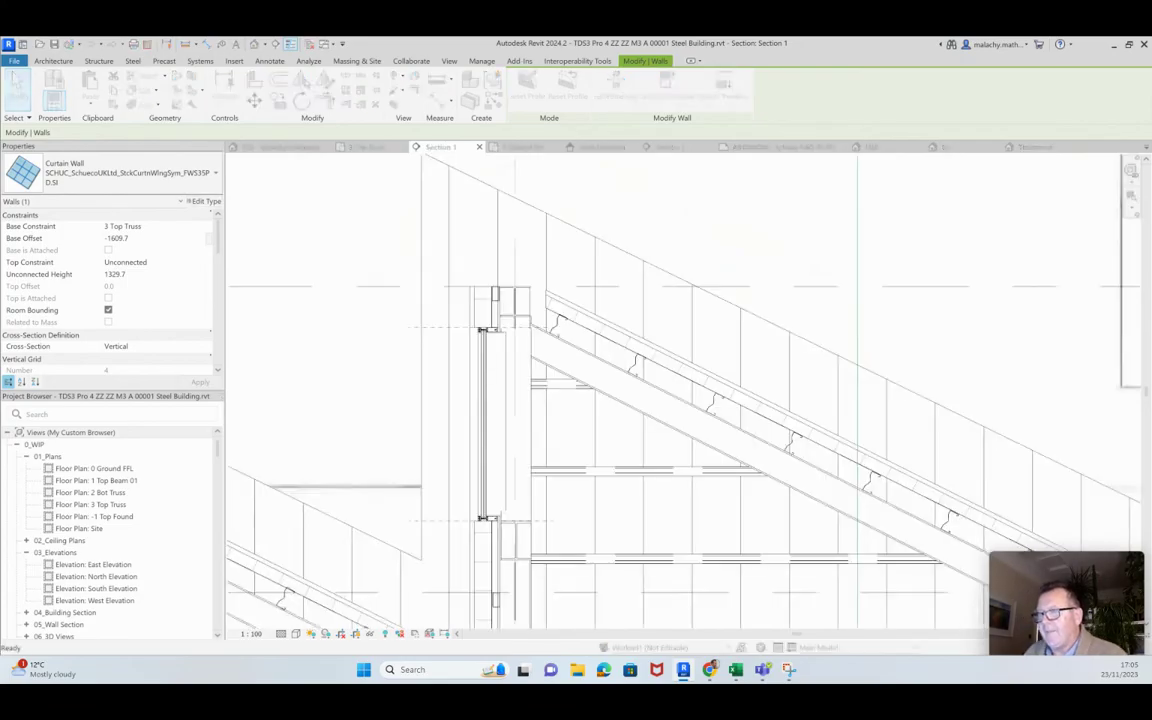
{"action": "left_click_drag", "start_coordinate": [560, 188], "coordinate": [720, 187]}
{"action": "scroll", "coordinate": [782, 400], "scroll_direction": "down", "scroll_amount": 1}
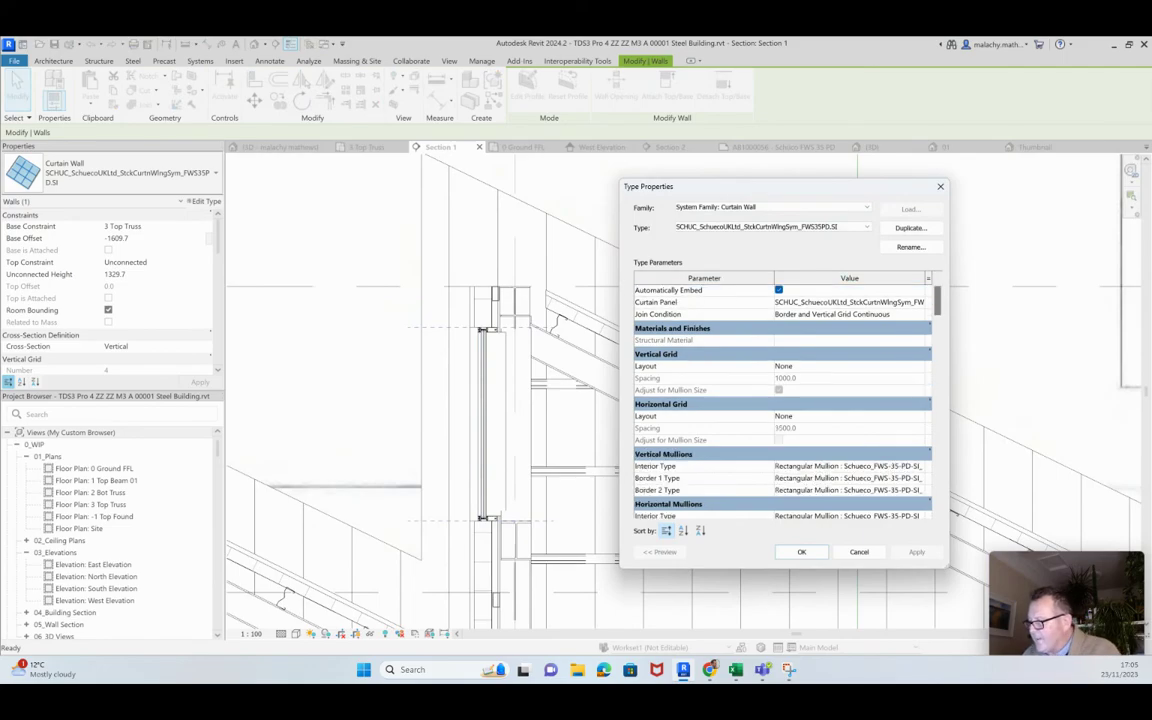
{"action": "scroll", "coordinate": [782, 400], "scroll_direction": "down", "scroll_amount": 10}
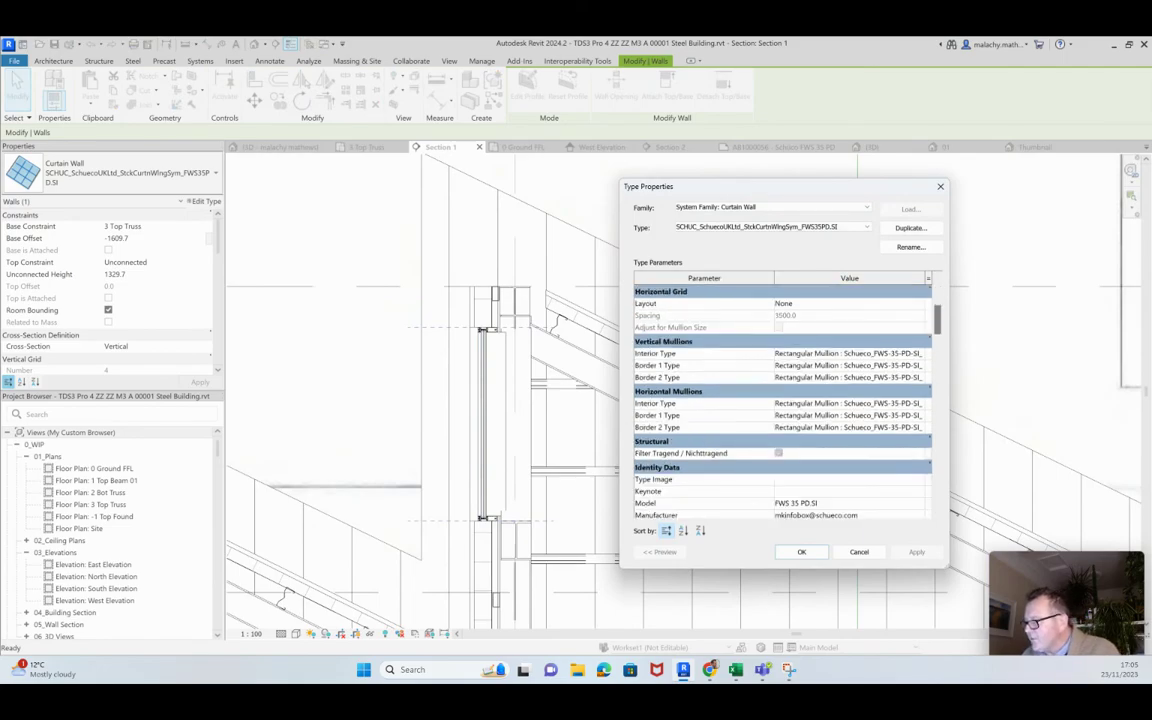
{"action": "scroll", "coordinate": [782, 400], "scroll_direction": "down", "scroll_amount": 2}
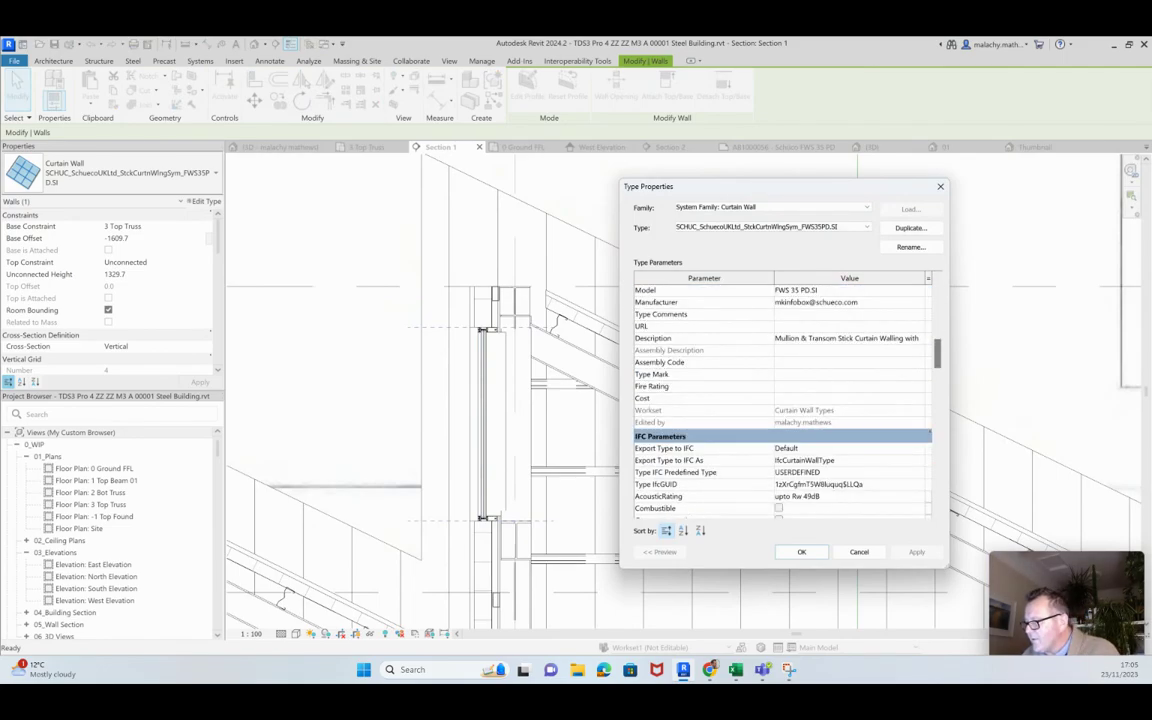
{"action": "scroll", "coordinate": [782, 400], "scroll_direction": "down", "scroll_amount": 10}
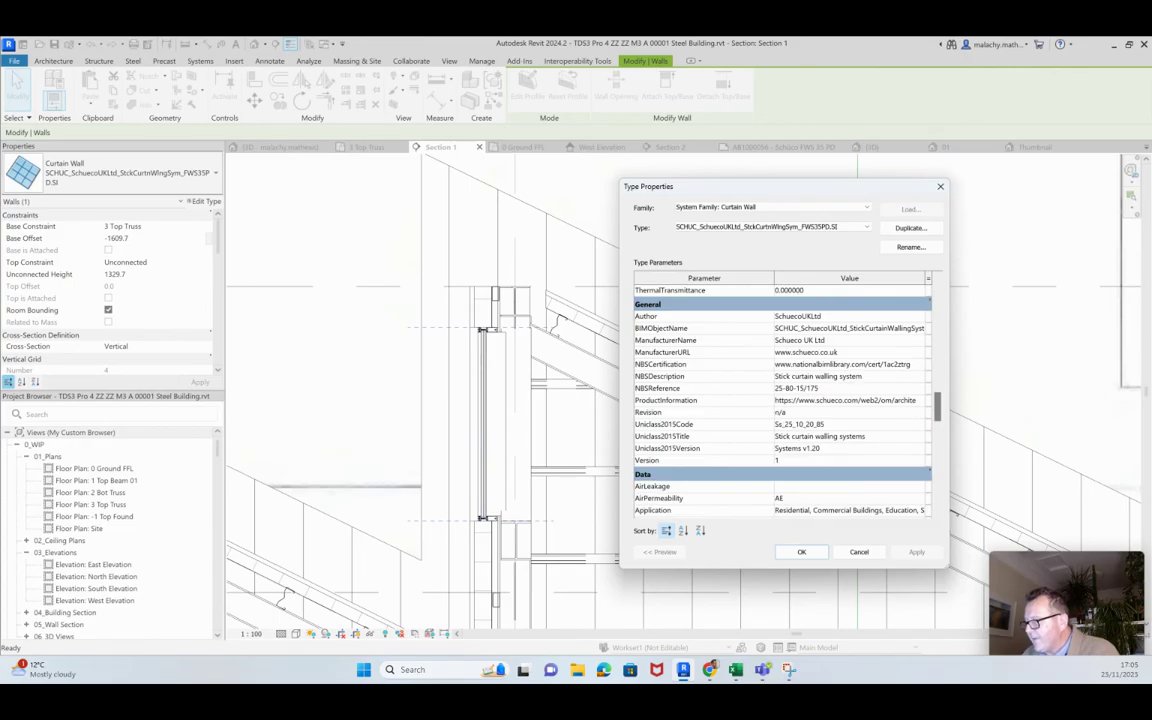
{"action": "scroll", "coordinate": [782, 400], "scroll_direction": "down", "scroll_amount": 5}
{"action": "left_click_drag", "start_coordinate": [937, 426], "coordinate": [937, 460]}
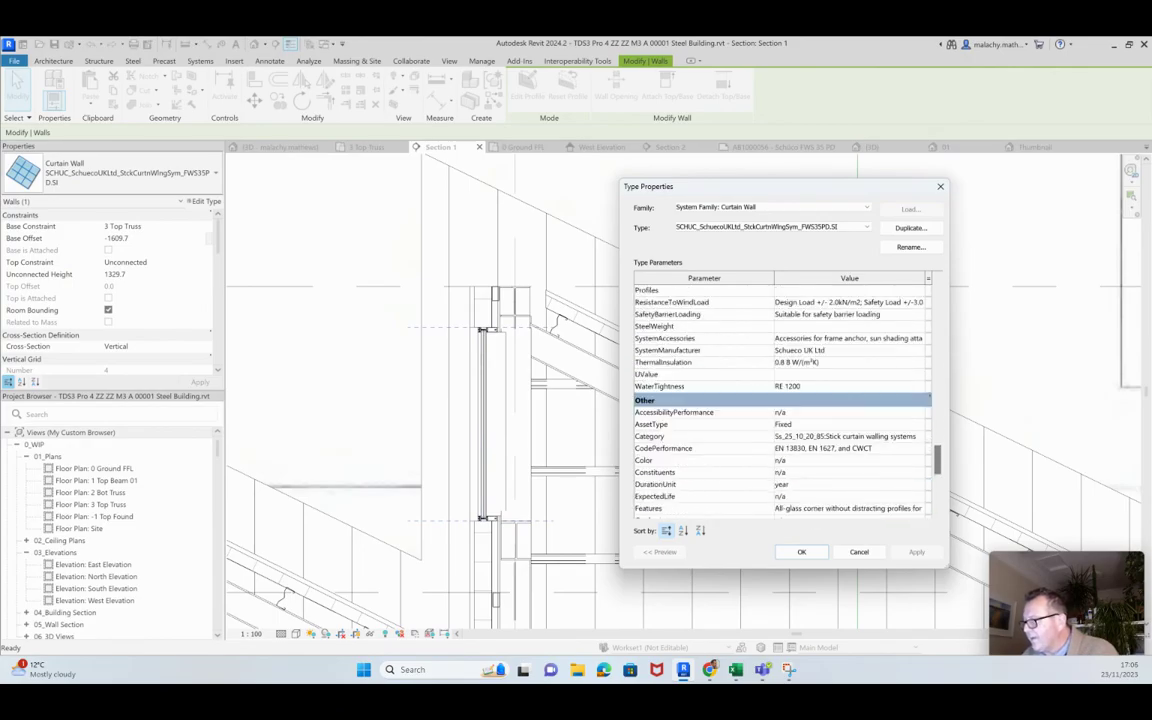
{"action": "scroll", "coordinate": [660, 435], "scroll_direction": "up", "scroll_amount": 4}
{"action": "scroll", "coordinate": [700, 400], "scroll_direction": "up", "scroll_amount": 2}
{"action": "scroll", "coordinate": [780, 400], "scroll_direction": "down", "scroll_amount": 6}
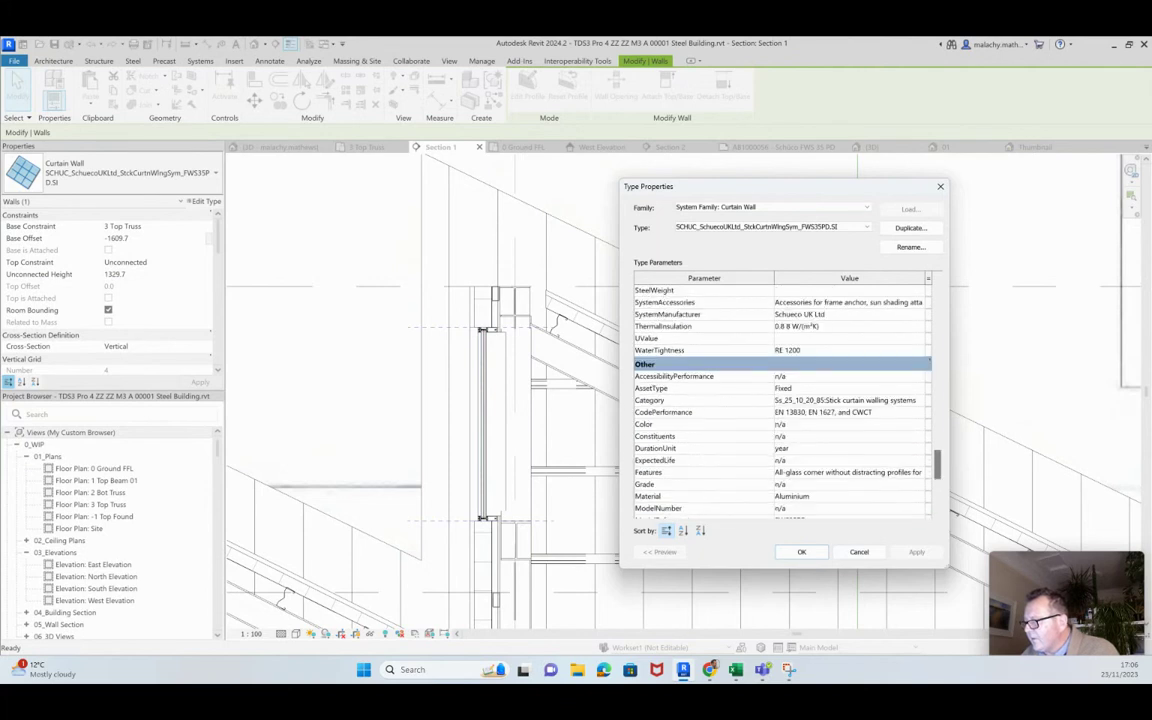
{"action": "scroll", "coordinate": [780, 400], "scroll_direction": "down", "scroll_amount": 5}
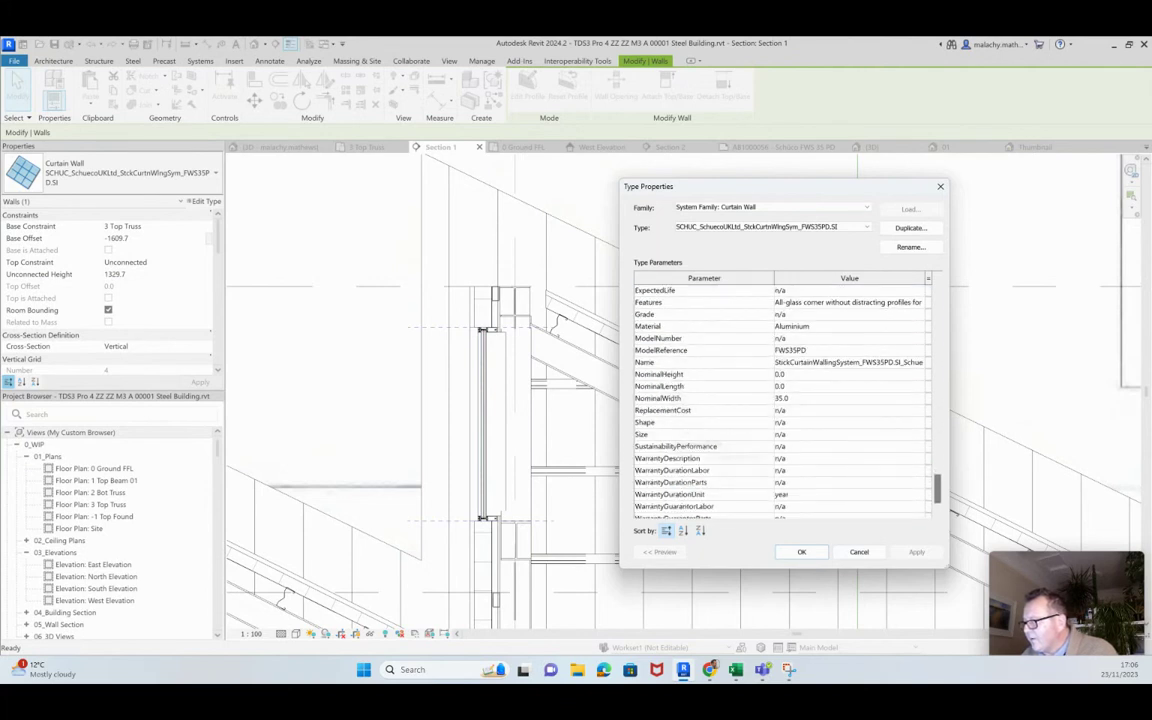
{"action": "scroll", "coordinate": [780, 400], "scroll_direction": "up", "scroll_amount": 8}
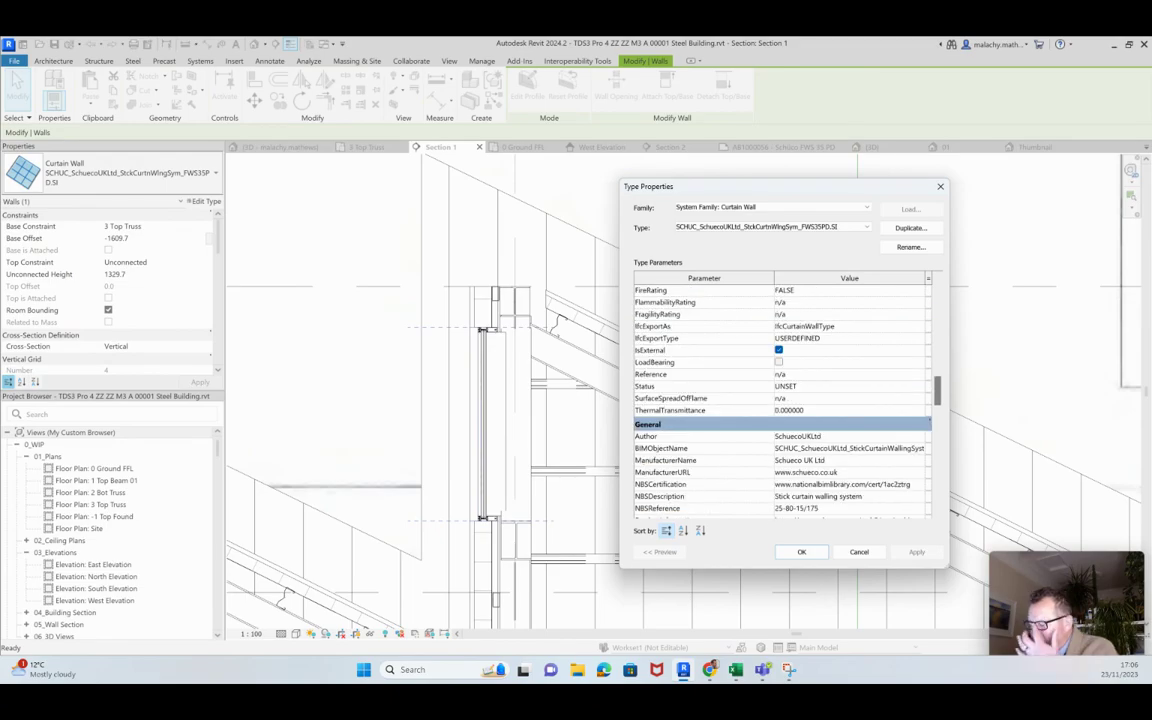
{"action": "scroll", "coordinate": [780, 400], "scroll_direction": "up", "scroll_amount": 10}
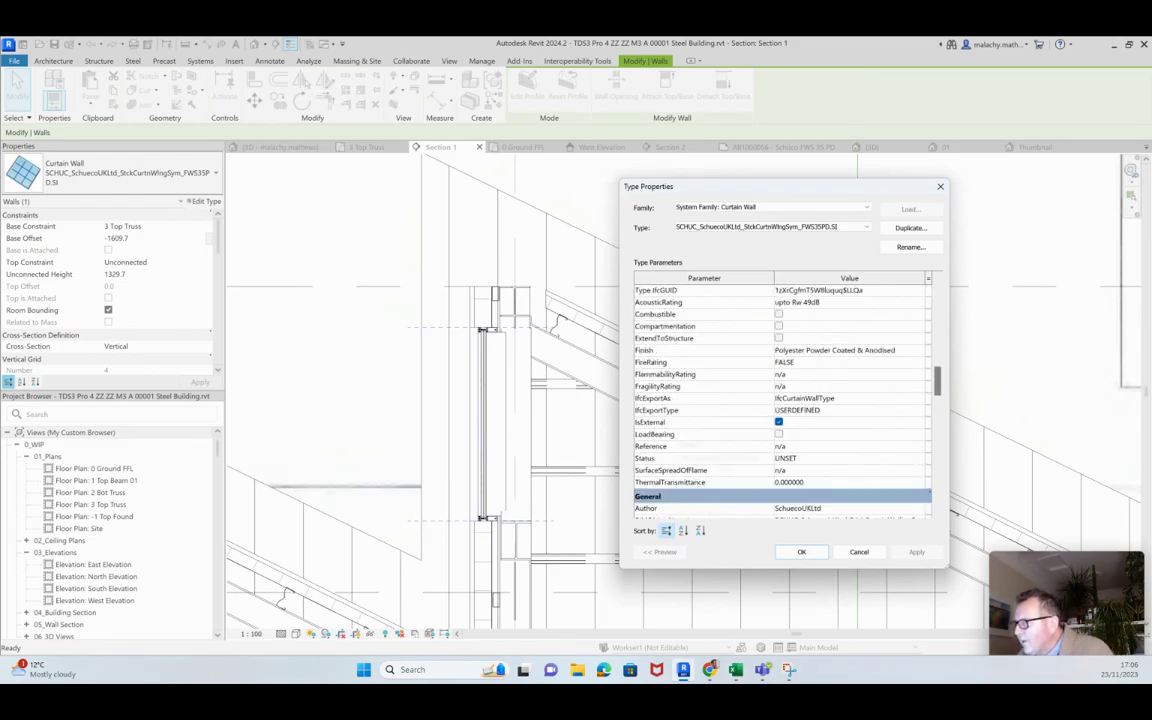
{"action": "scroll", "coordinate": [780, 400], "scroll_direction": "up", "scroll_amount": 4}
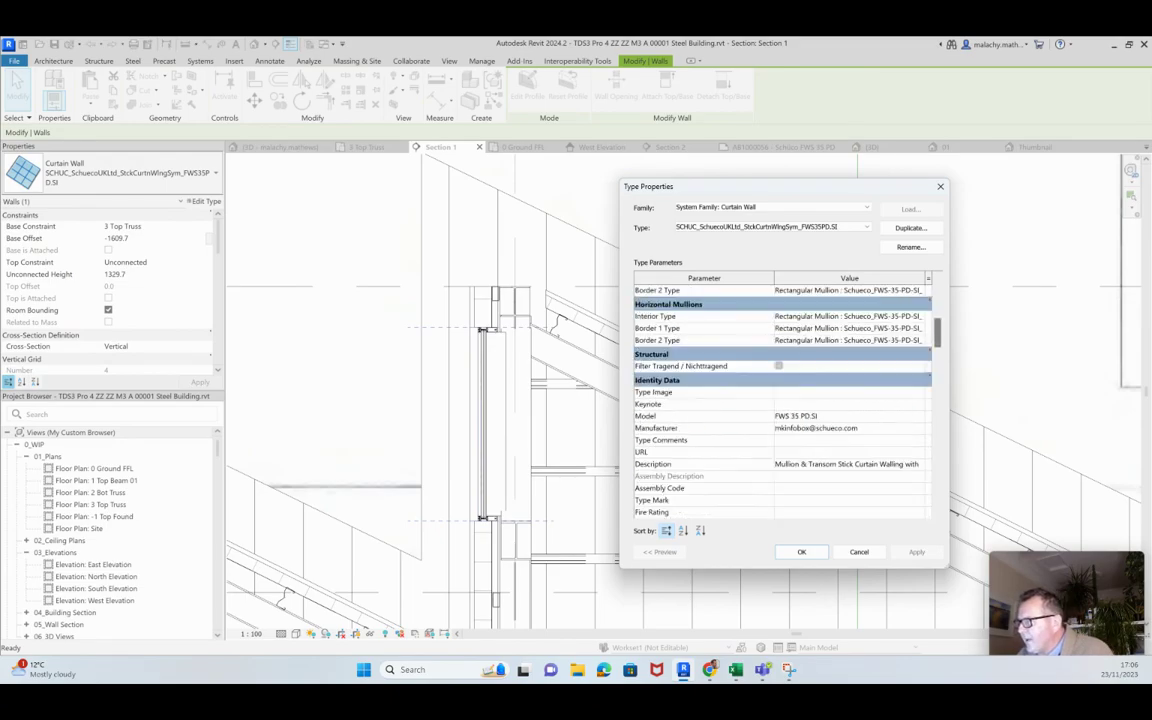
{"action": "scroll", "coordinate": [660, 365], "scroll_direction": "up", "scroll_amount": 4}
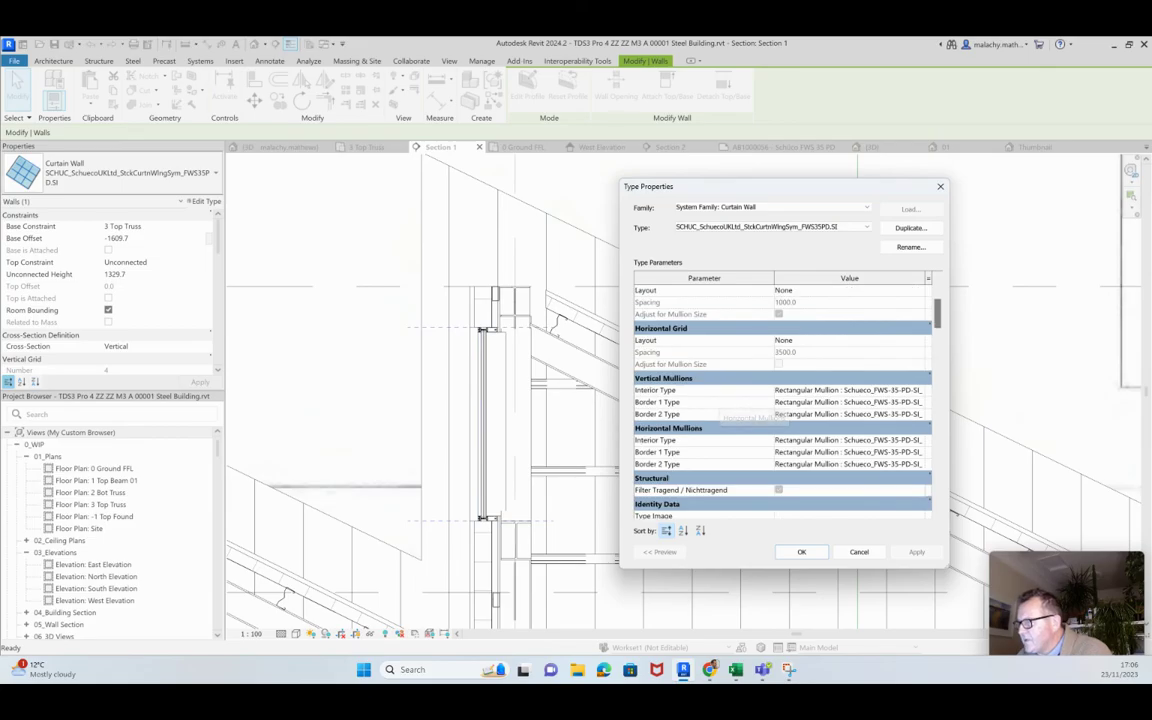
{"action": "scroll", "coordinate": [780, 400], "scroll_direction": "up", "scroll_amount": 3}
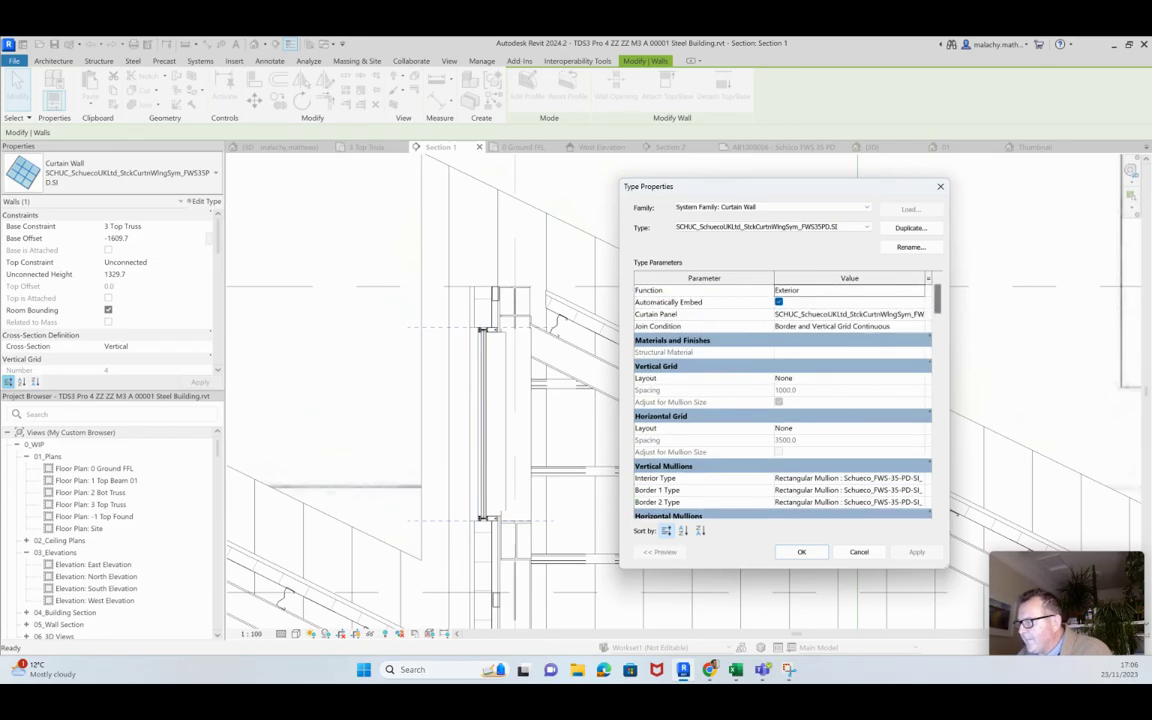
{"action": "scroll", "coordinate": [780, 400], "scroll_direction": "up", "scroll_amount": 1}
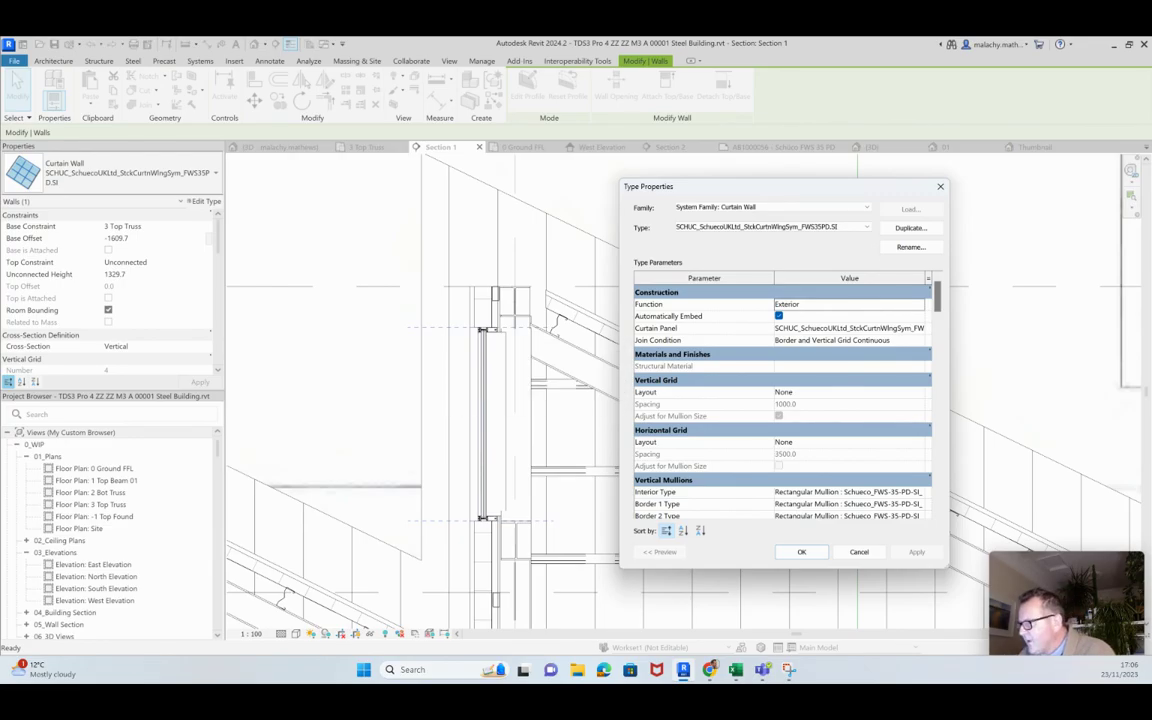
{"action": "key", "text": "Escape"}
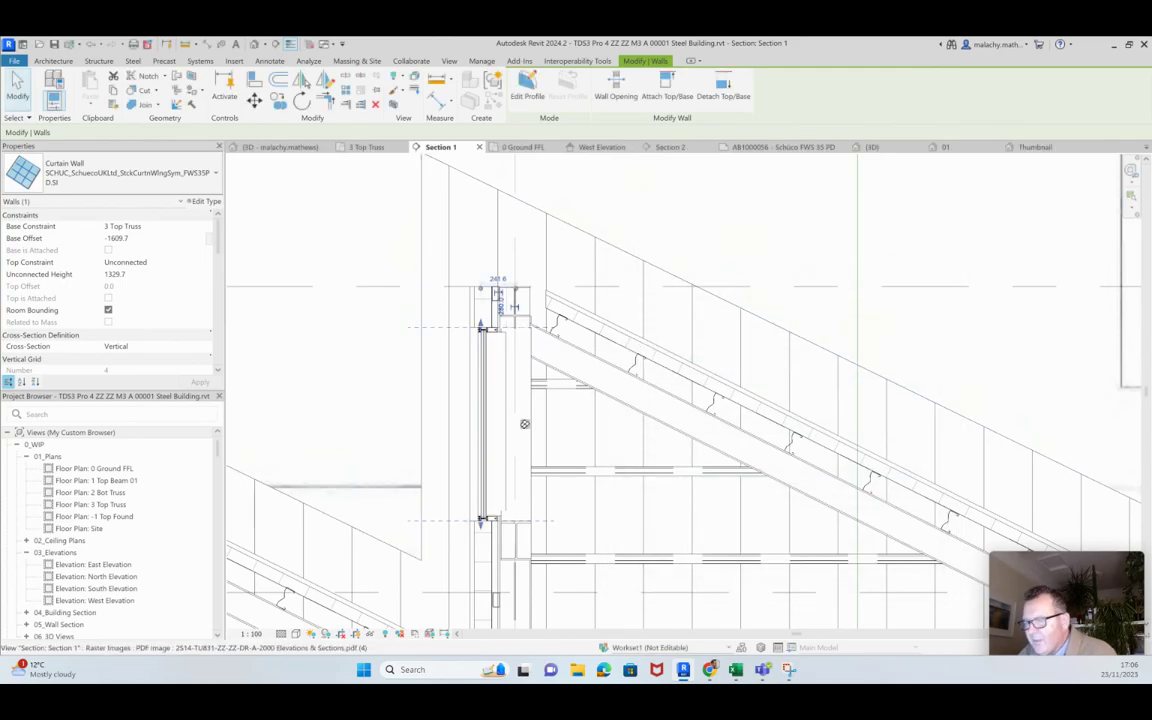
Review the selected curtain wall's instance properties, including constraints, grid settings, dimensions and phasing, and clear the selection
{"action": "scroll", "coordinate": [108, 290], "scroll_direction": "down", "scroll_amount": 4}
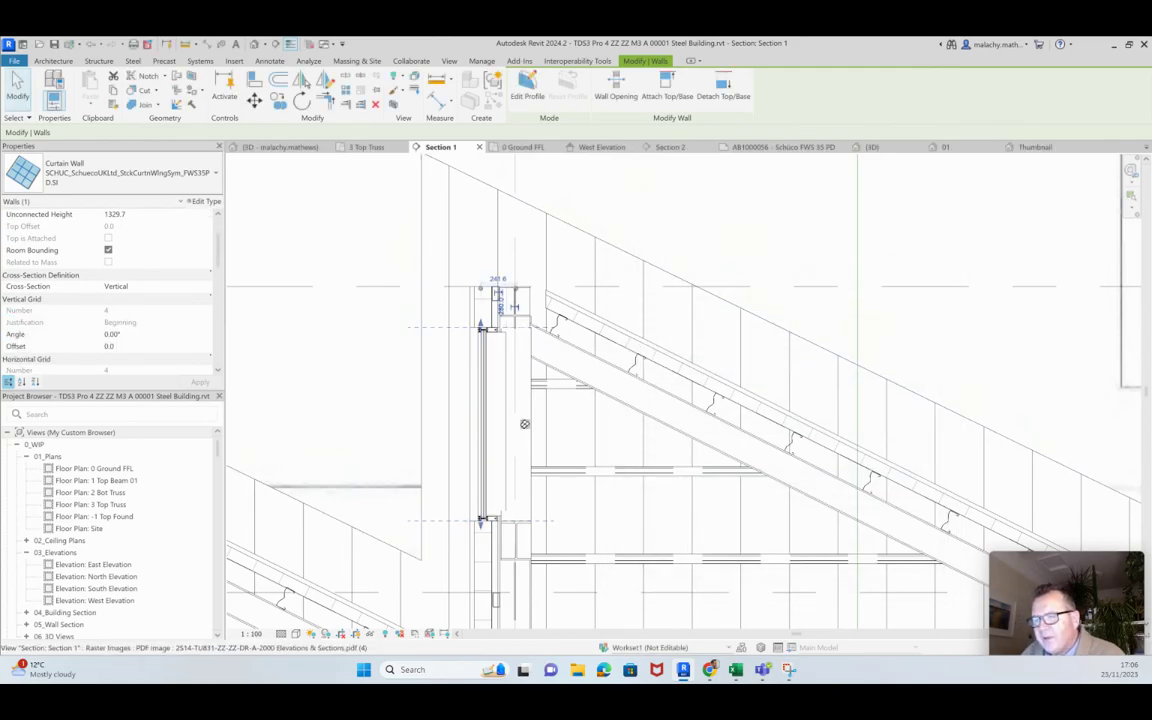
{"action": "scroll", "coordinate": [110, 290], "scroll_direction": "down", "scroll_amount": 5}
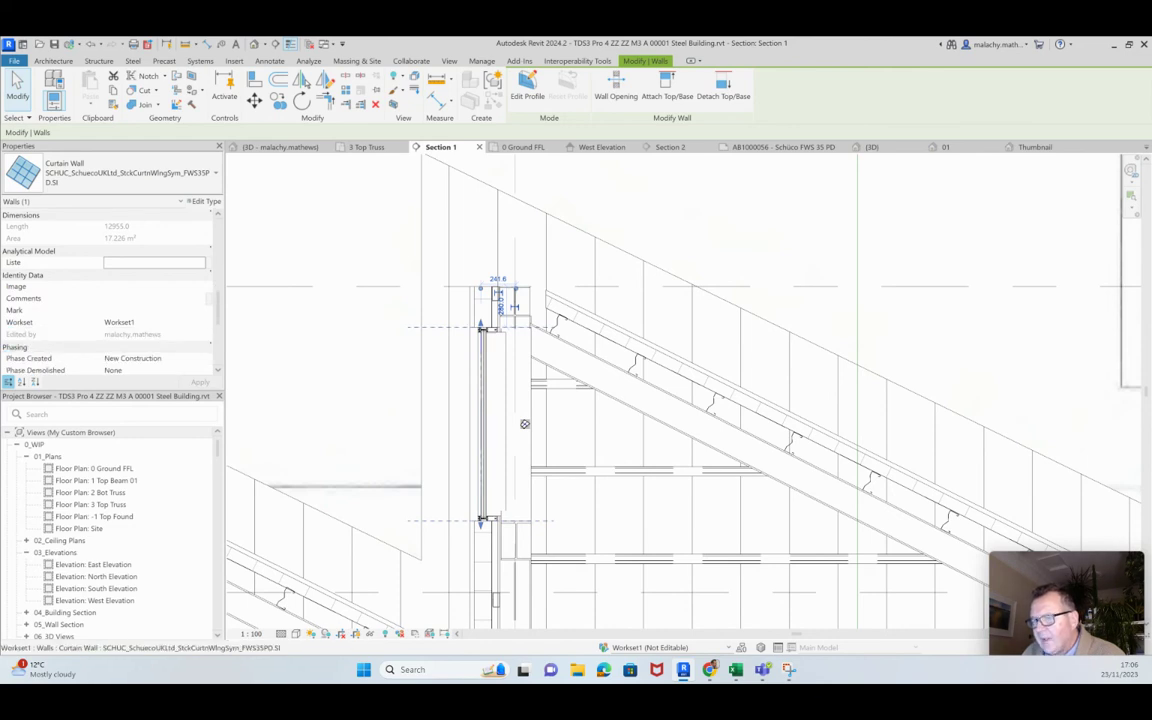
{"action": "scroll", "coordinate": [100, 290], "scroll_direction": "up", "scroll_amount": 5}
{"action": "scroll", "coordinate": [100, 290], "scroll_direction": "up", "scroll_amount": 3}
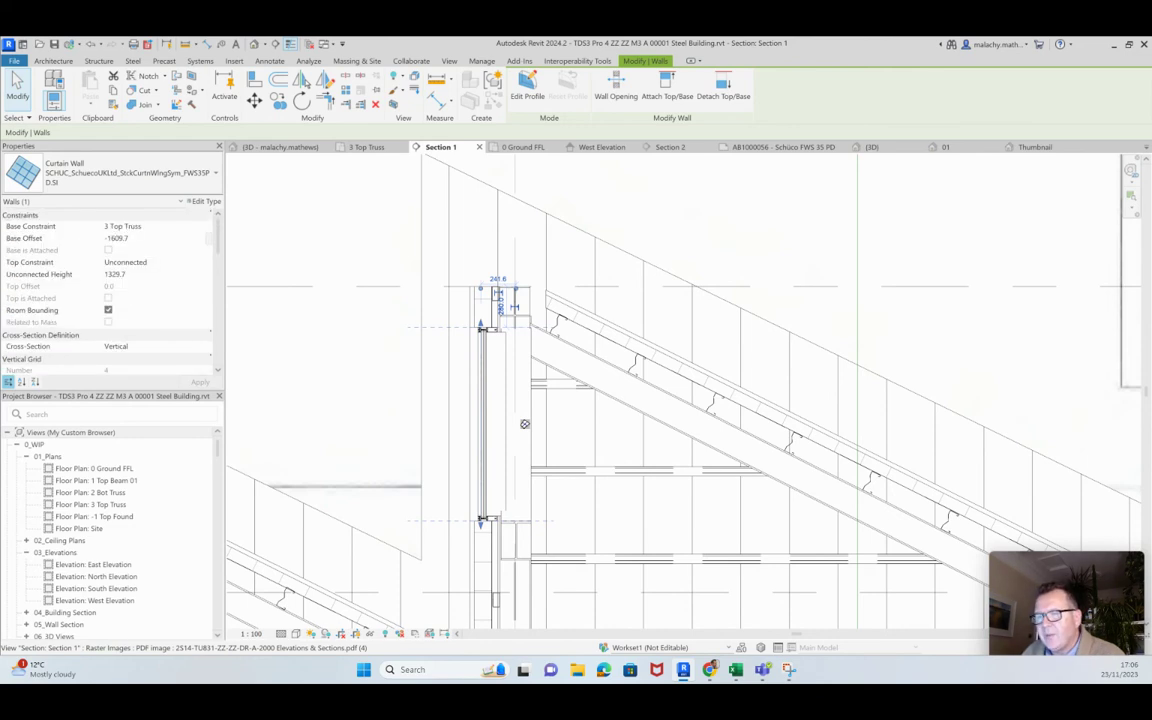
{"action": "key", "text": "Escape"}
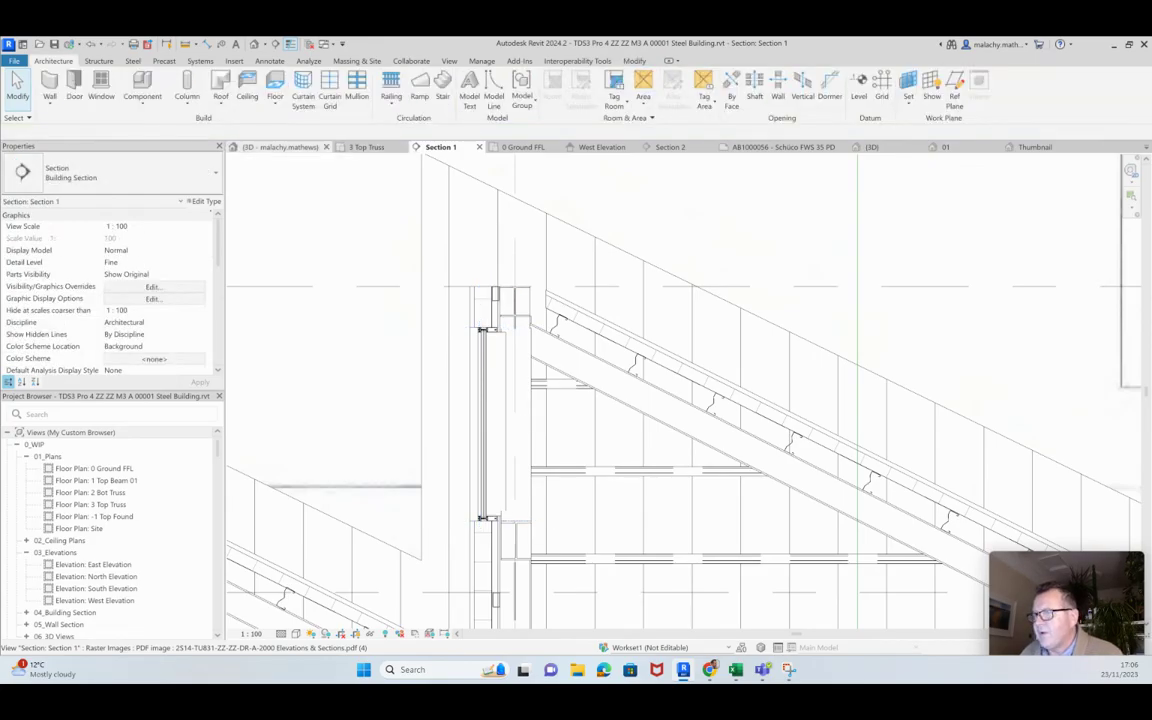
Inspect both rows of northlight glazing and the whole building from several sides in the 3D view
{"action": "left_click", "coordinate": [280, 147]}
{"action": "scroll", "coordinate": [560, 410], "scroll_direction": "down", "scroll_amount": 2}
{"action": "middle_click_drag", "start_coordinate": [560, 410], "coordinate": [645, 412]}
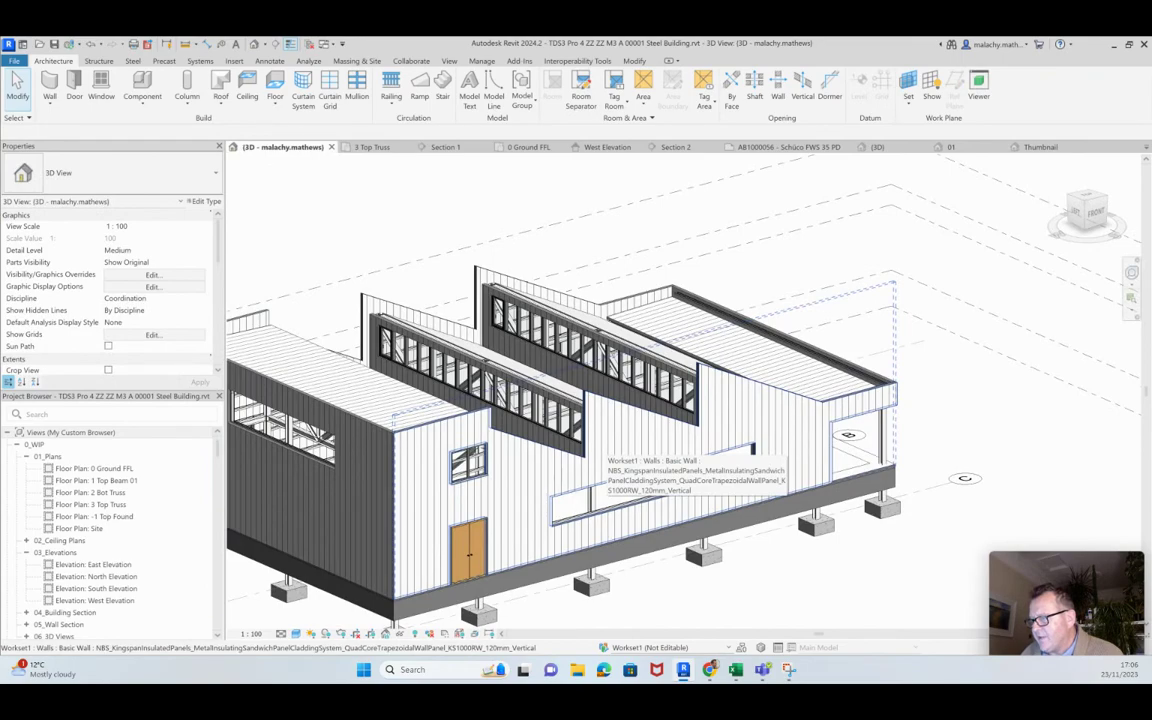
{"action": "scroll", "coordinate": [604, 443], "scroll_direction": "down", "scroll_amount": 1}
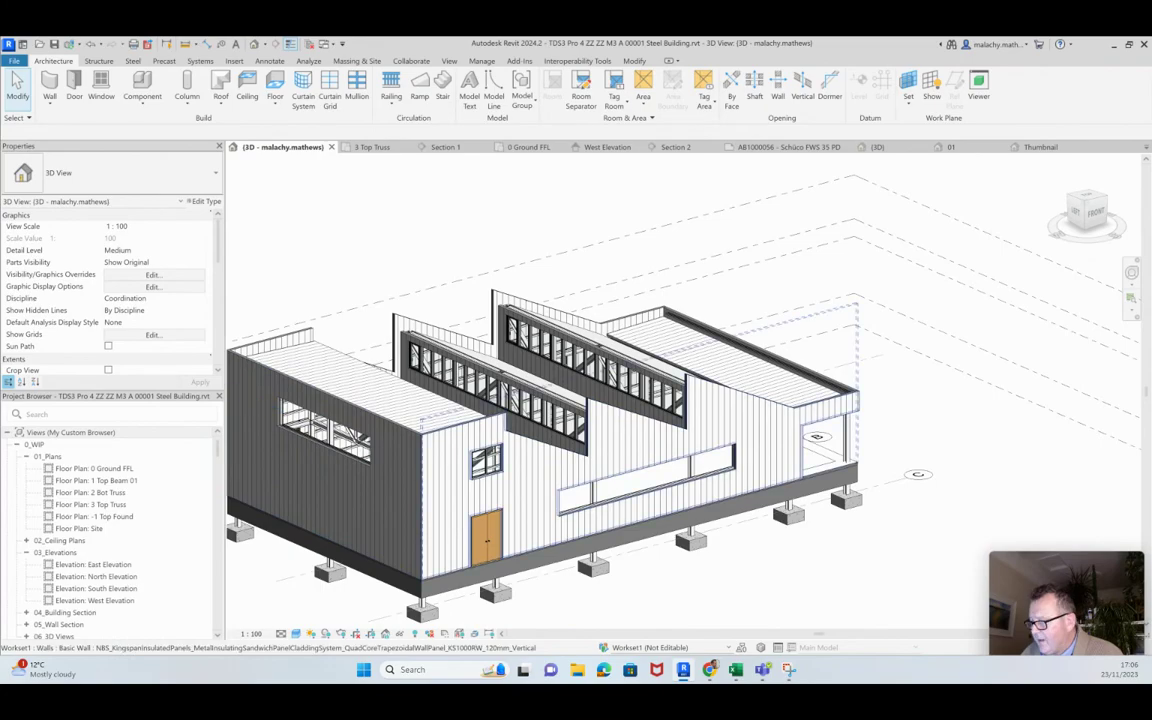
{"action": "middle_click_drag", "start_coordinate": [757, 420], "coordinate": [540, 400], "text": "shift"}
{"action": "middle_click_drag", "start_coordinate": [860, 380], "coordinate": [370, 414]}
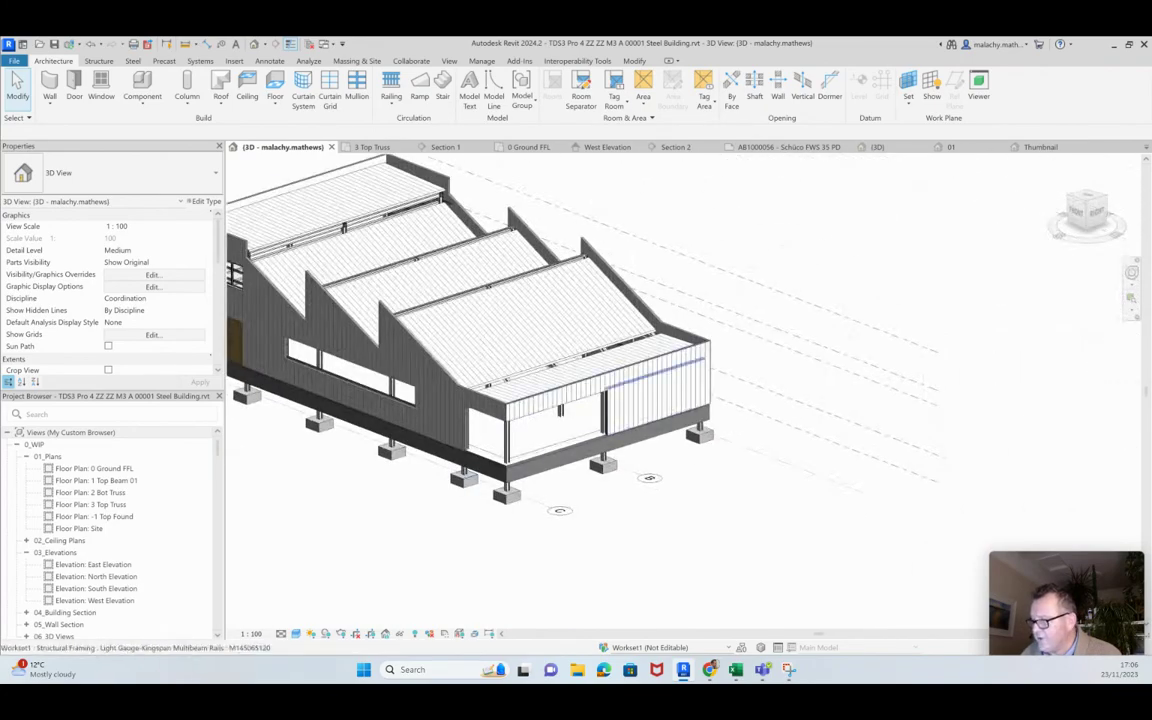
{"action": "middle_click_drag", "start_coordinate": [700, 410], "coordinate": [470, 450], "text": "shift"}
{"action": "middle_click_drag", "start_coordinate": [840, 400], "coordinate": [785, 346]}
{"action": "middle_click_drag", "start_coordinate": [430, 370], "coordinate": [842, 446]}
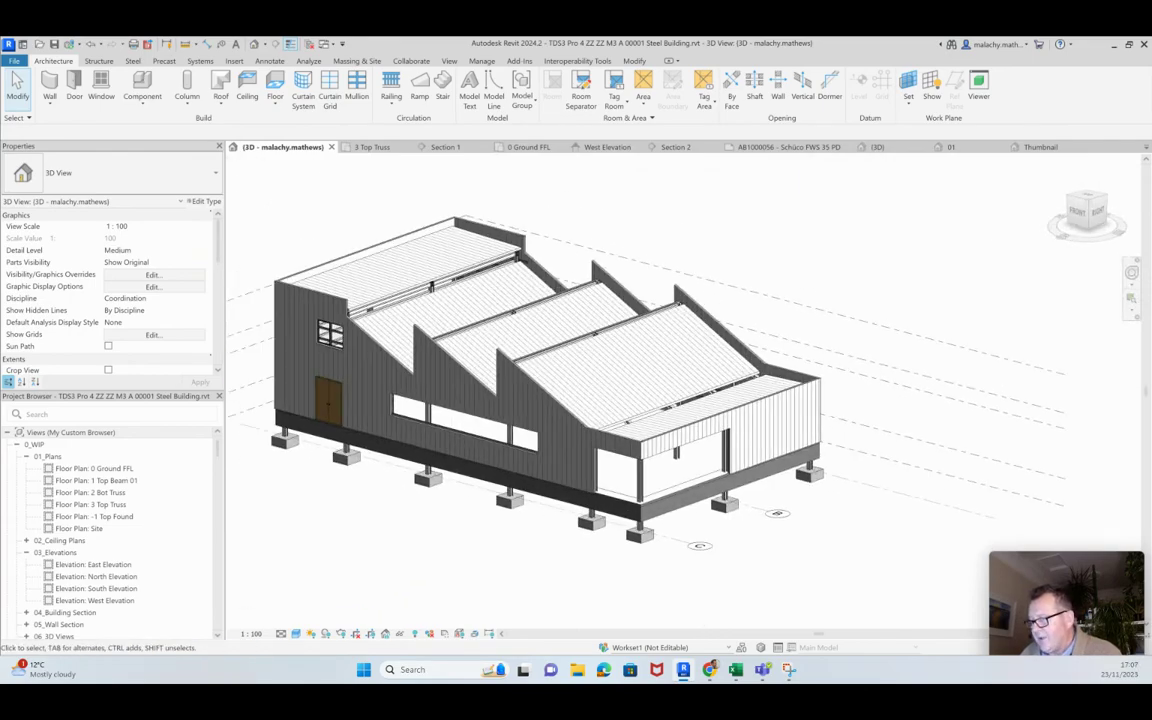